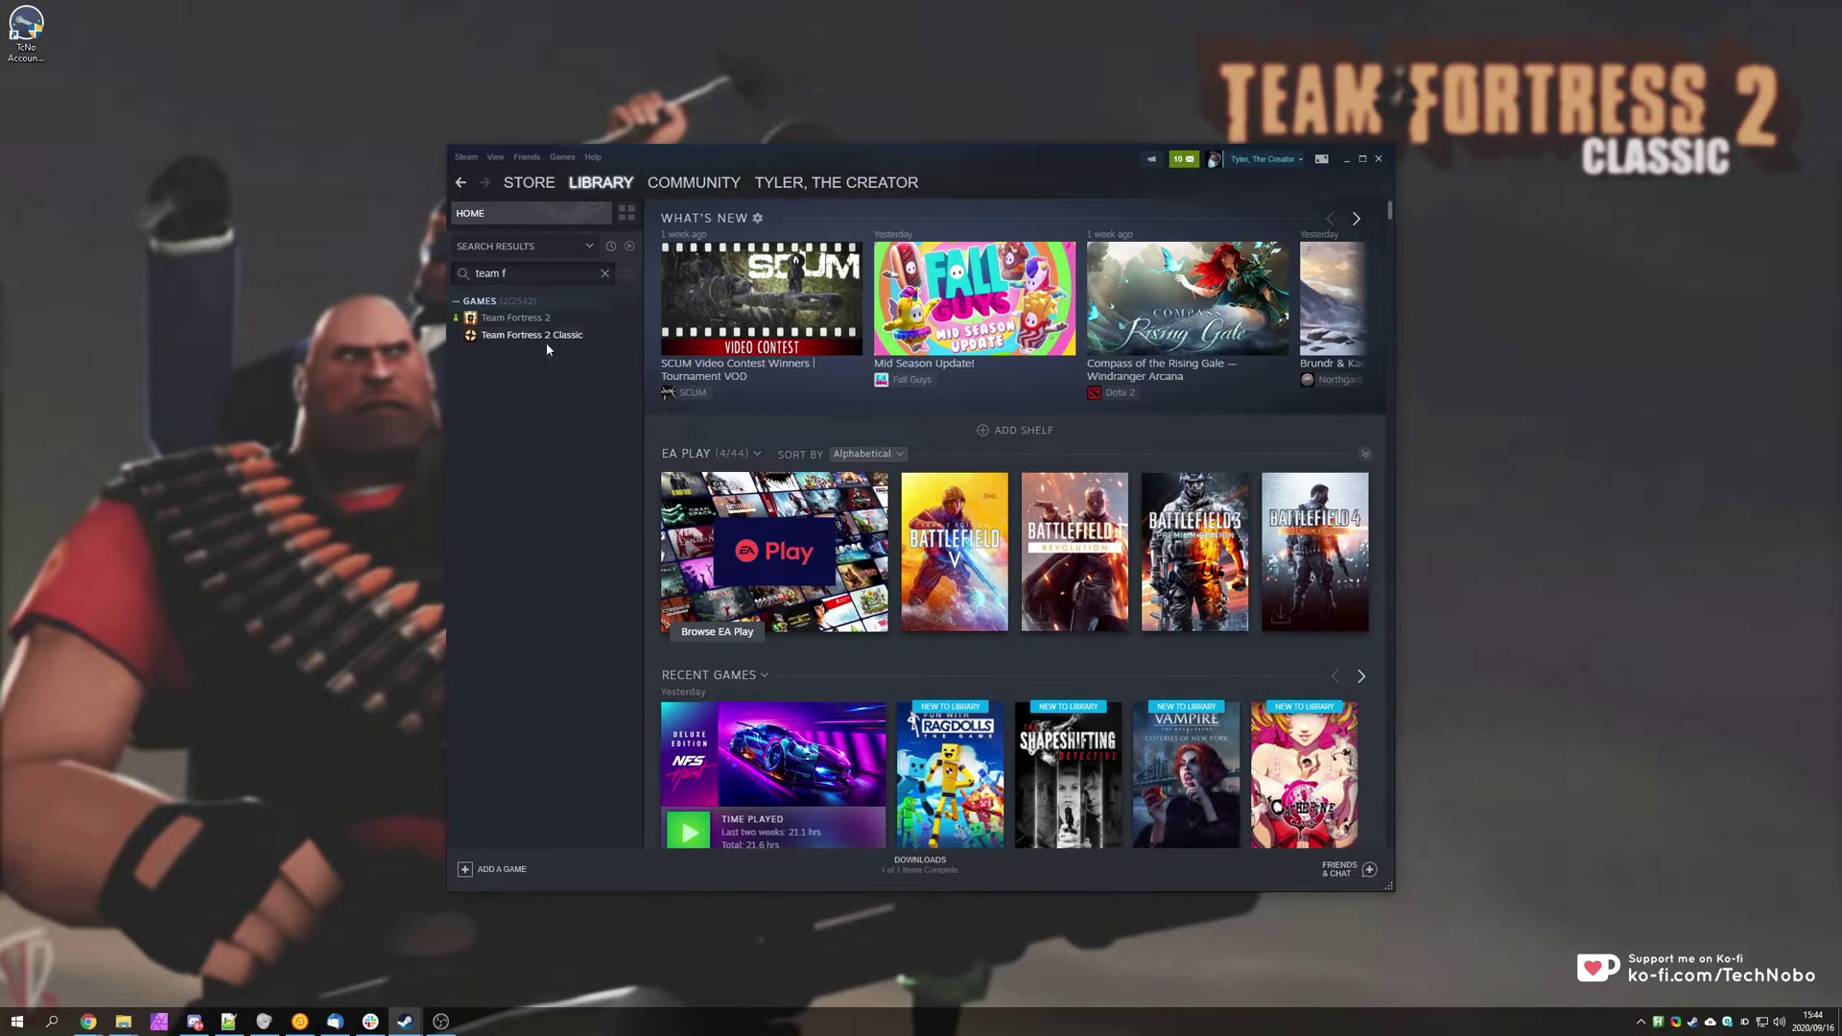
Step: Open the local files folder of Team Fortress 2 Classic from the game library
{"action": "left_click", "coordinate": [543, 338]}
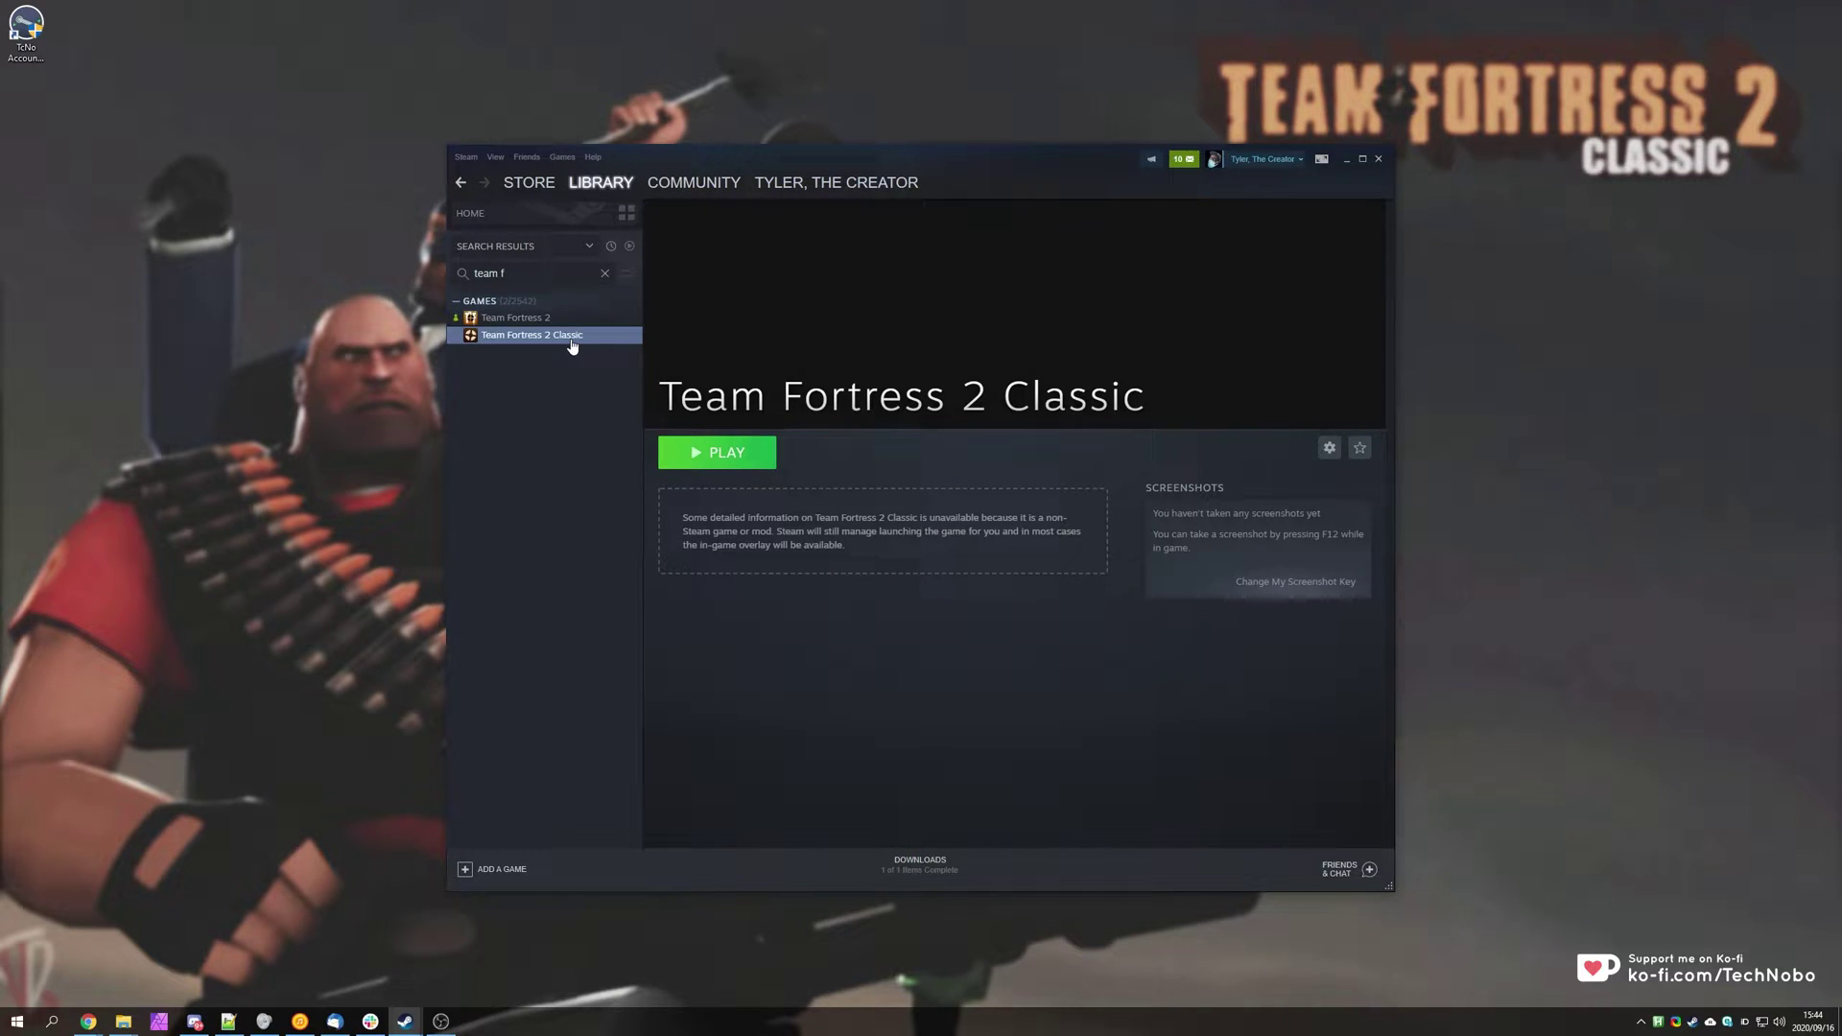
{"action": "right_click", "coordinate": [572, 343]}
{"action": "mouse_move", "coordinate": [614, 415]}
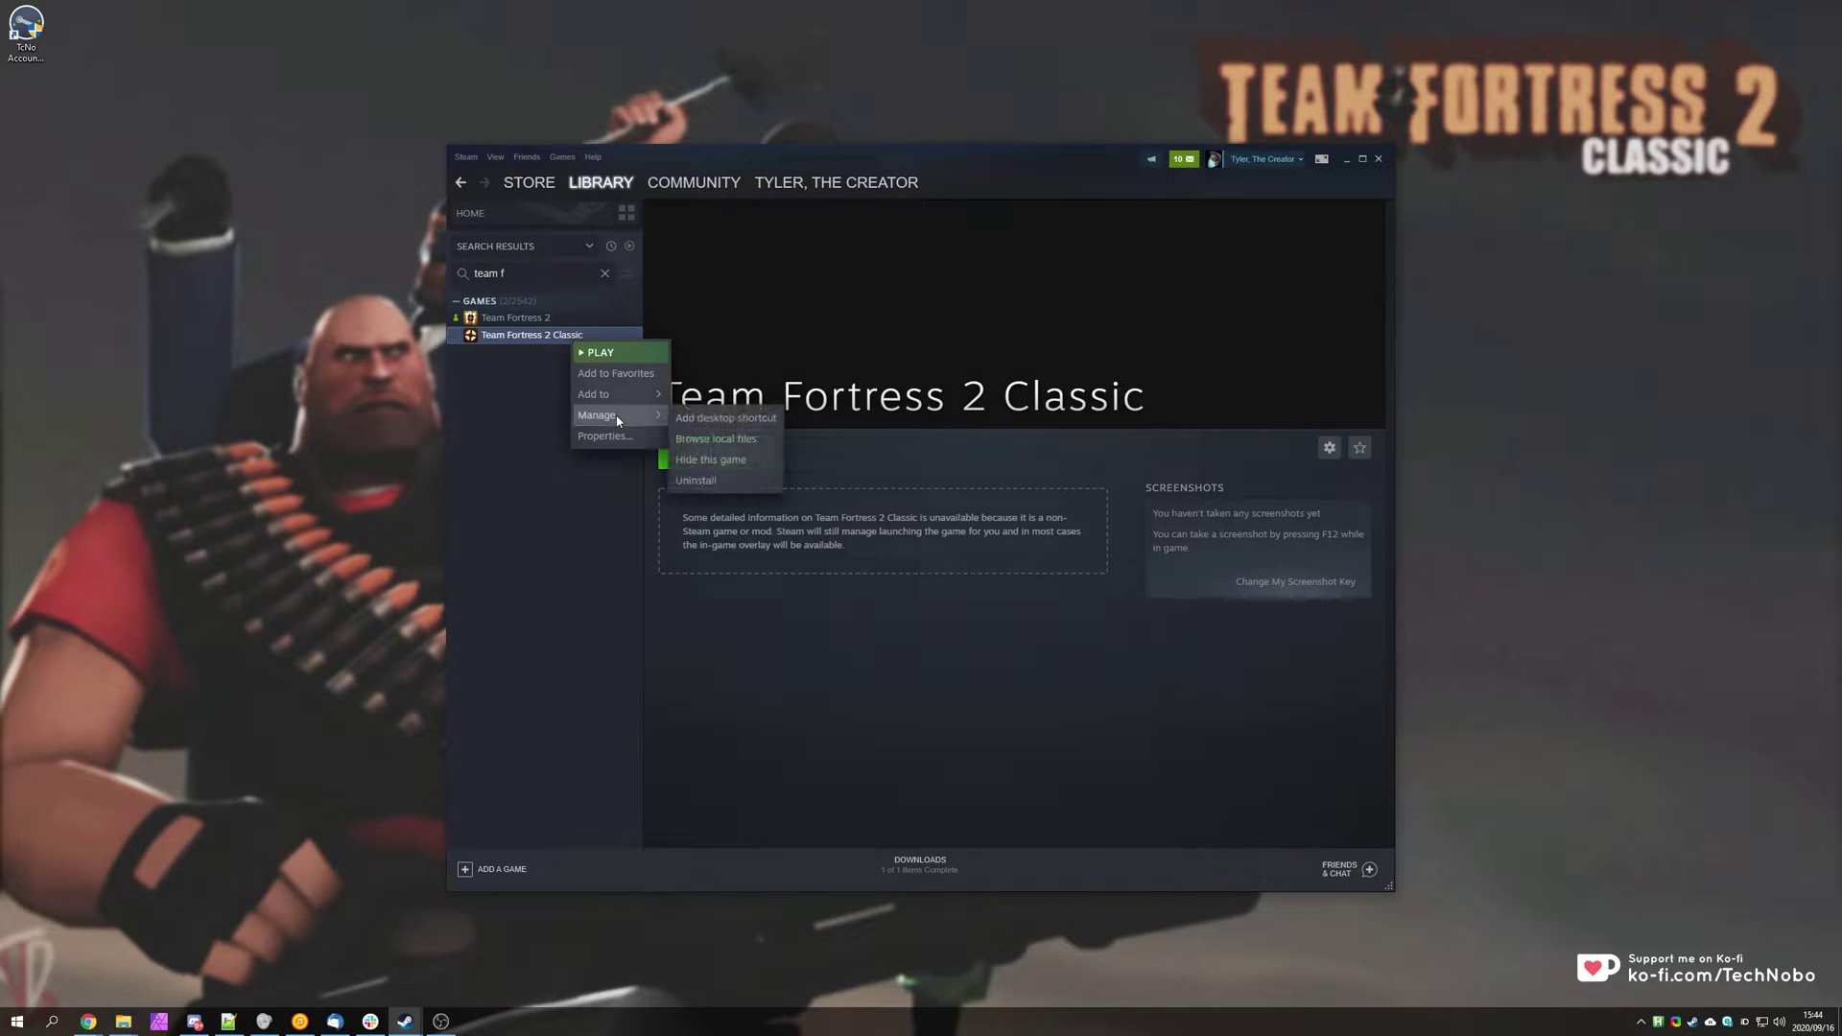
{"action": "left_click", "coordinate": [742, 447]}
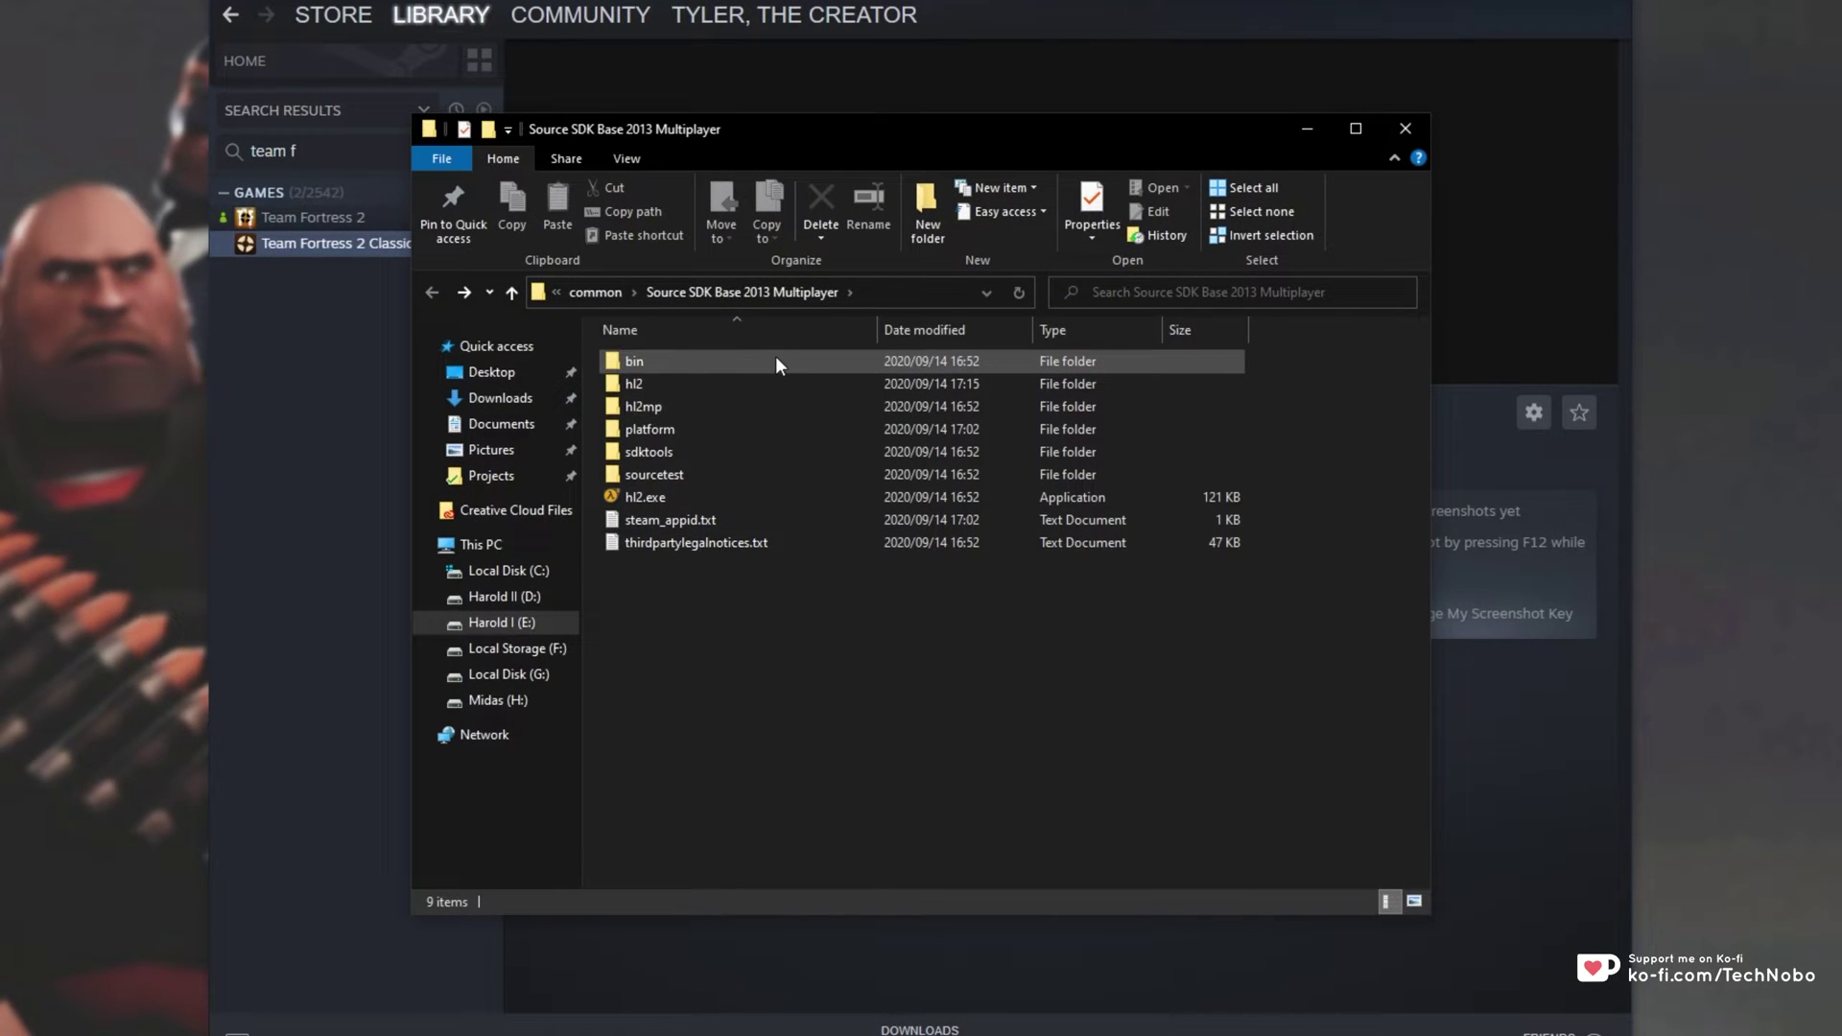
Step: Go to the sourcemods folder in C:\Program Files (x86)\Steam\steamapps
{"action": "left_click", "coordinate": [545, 572]}
{"action": "double_click", "coordinate": [750, 495]}
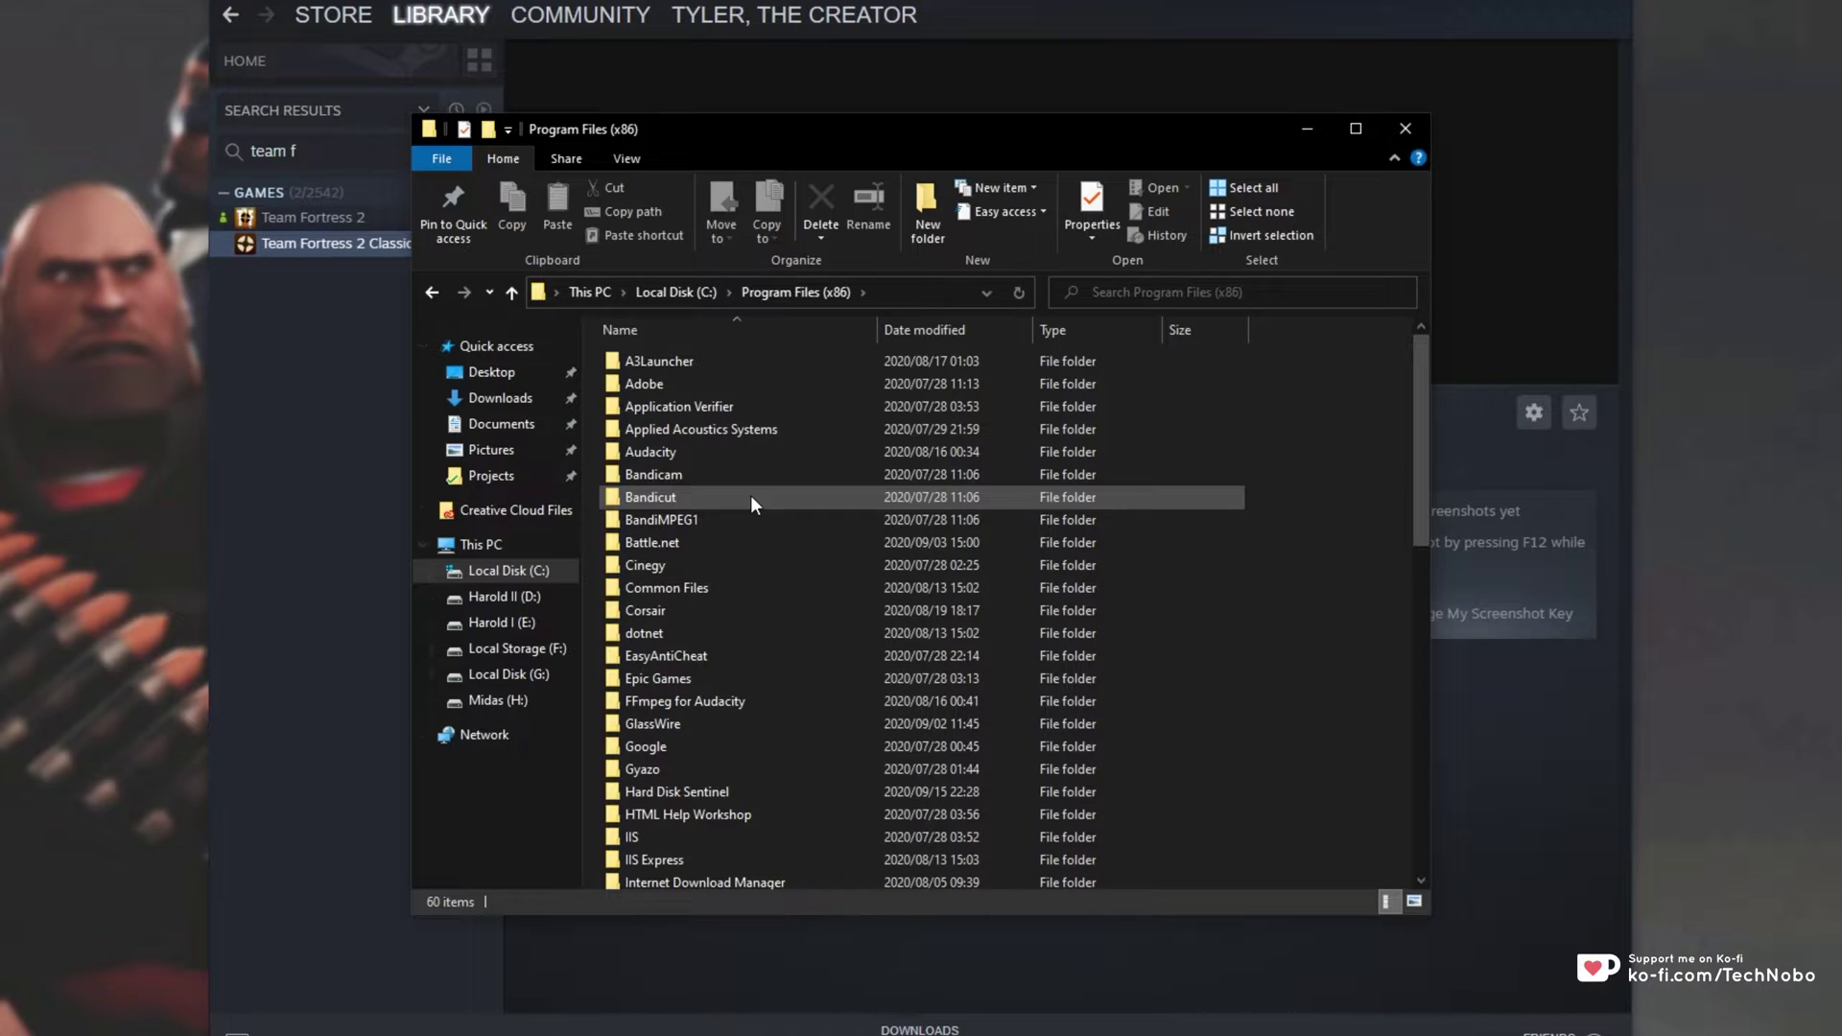
{"action": "type", "text": "steam"}
{"action": "key", "text": "Return"}
{"action": "type", "text": "steam"}
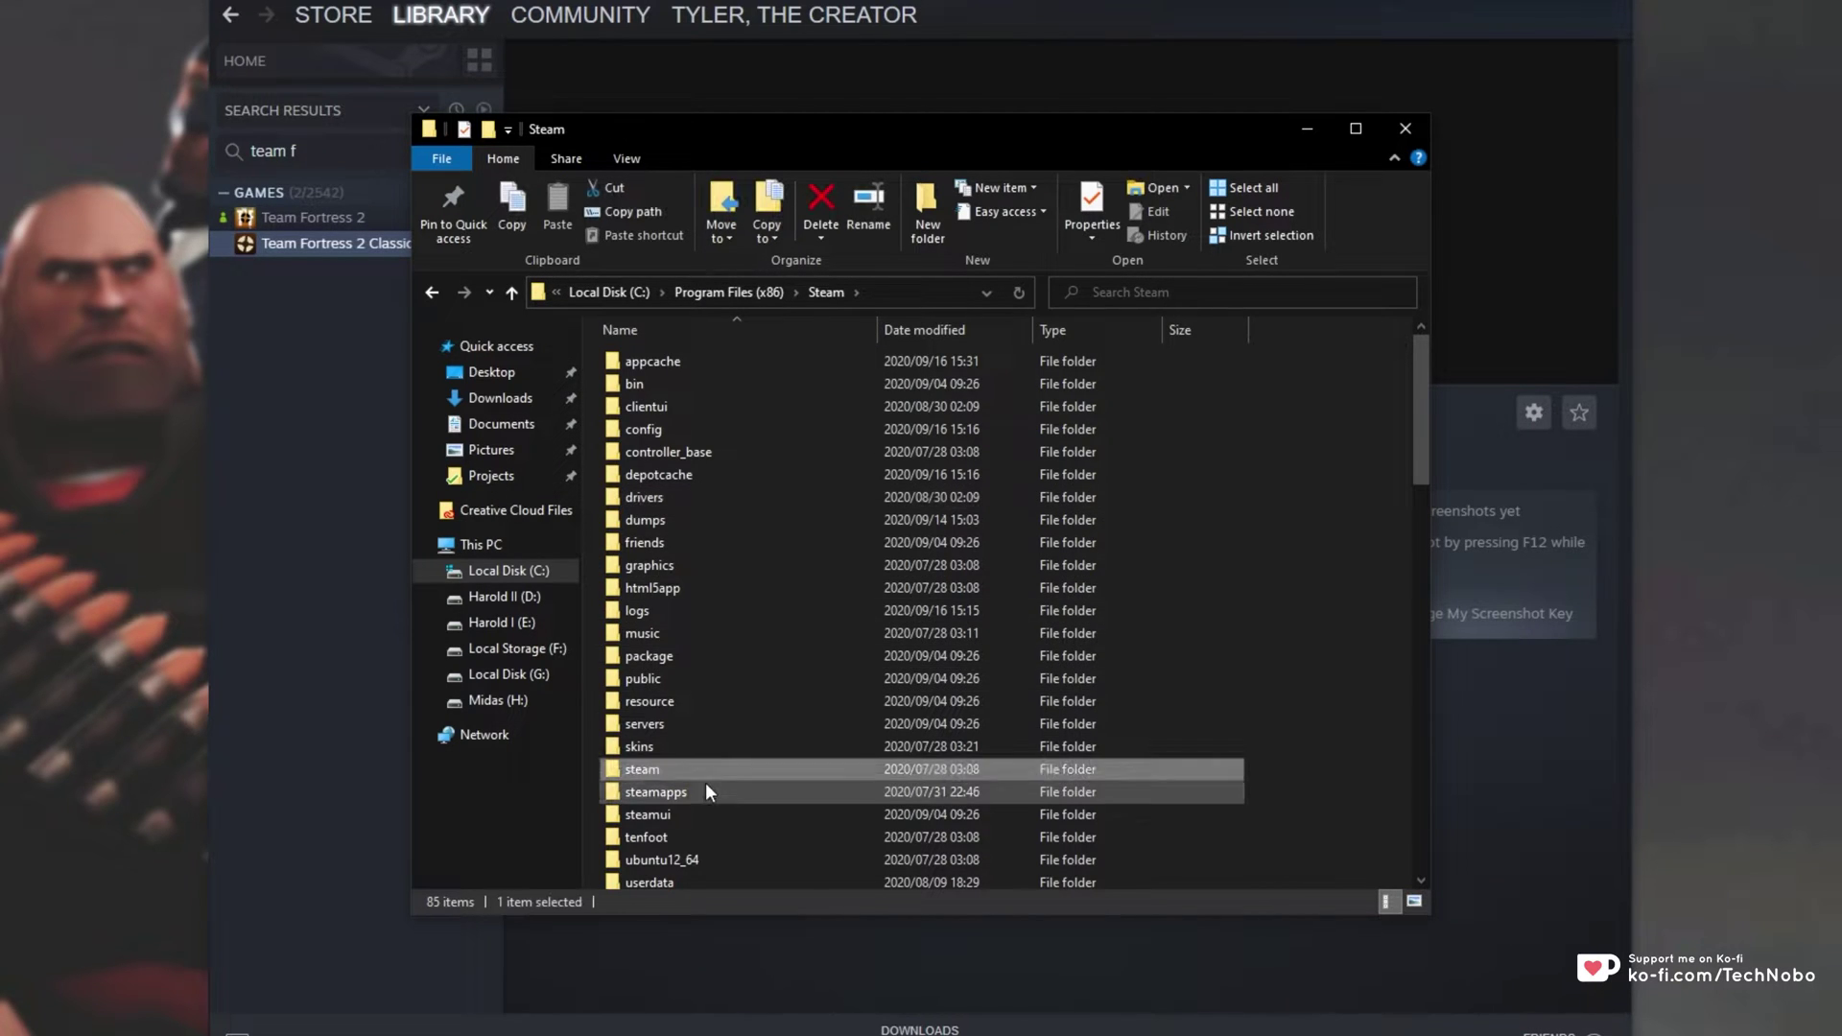
{"action": "double_click", "coordinate": [705, 792]}
{"action": "double_click", "coordinate": [695, 432]}
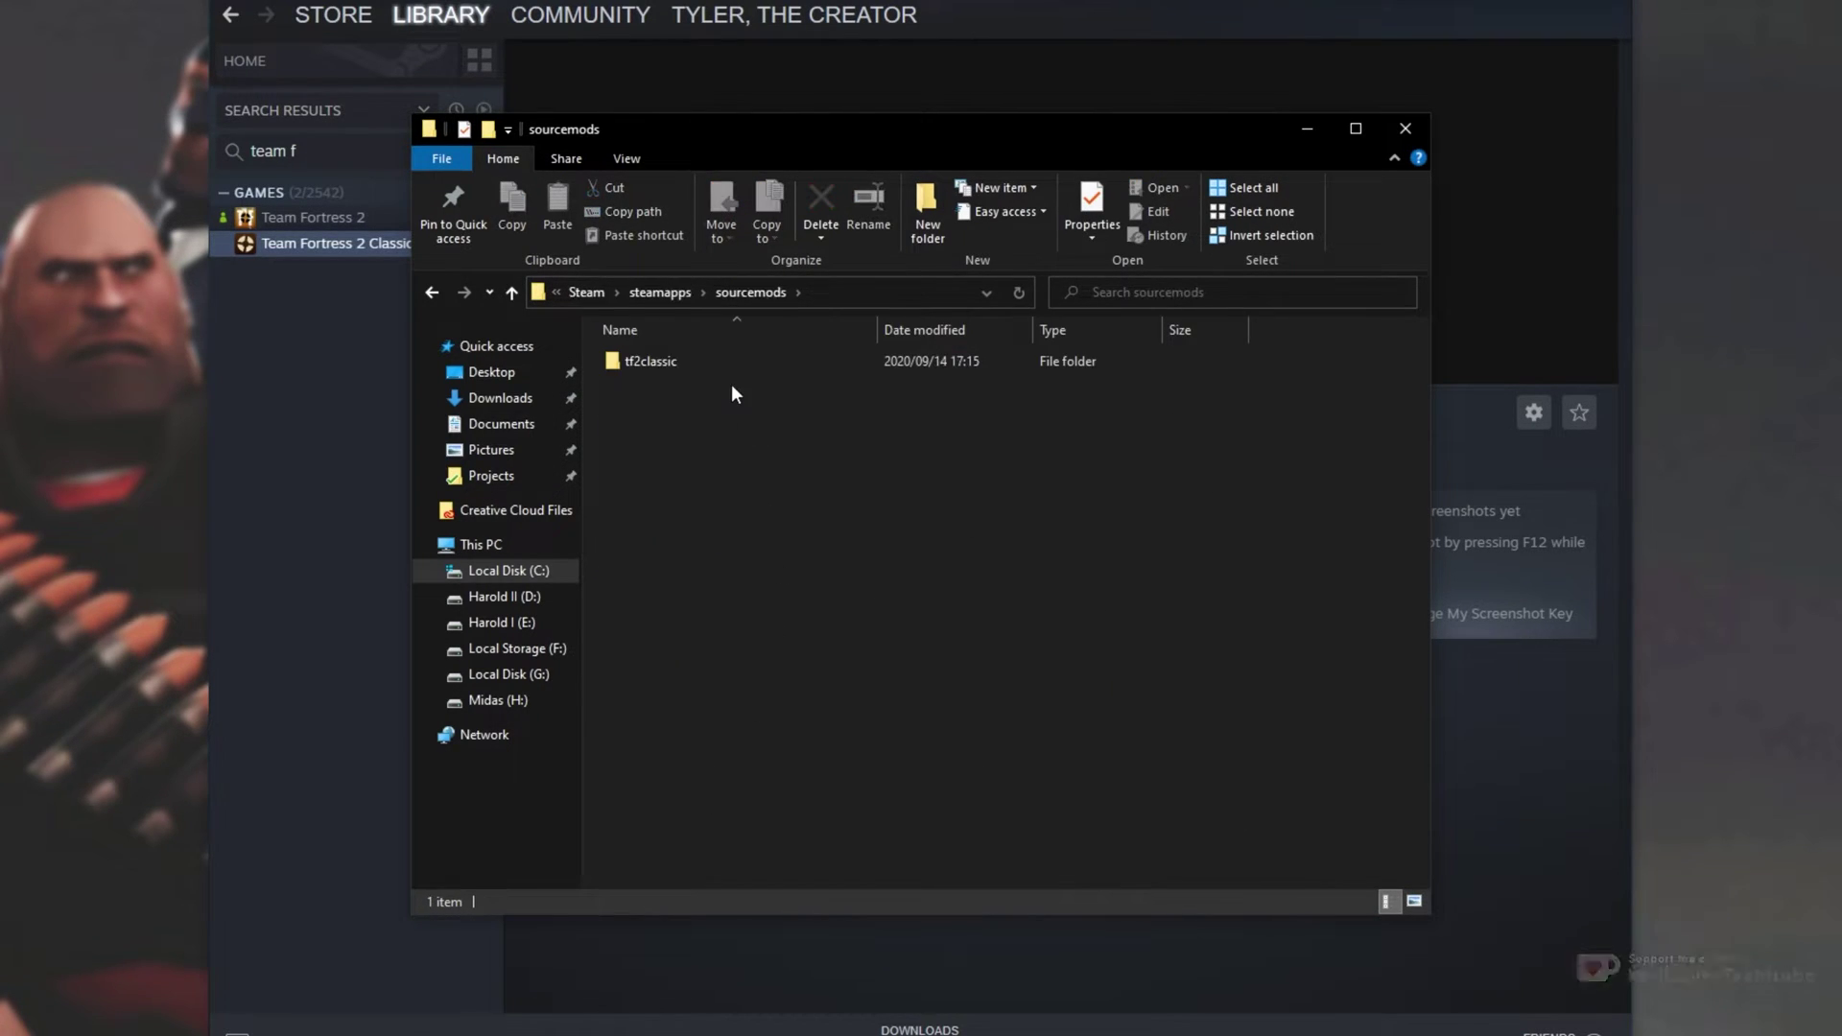
Step: Check the size of the tf2classic folder in its properties, and close them again
{"action": "left_click", "coordinate": [721, 367]}
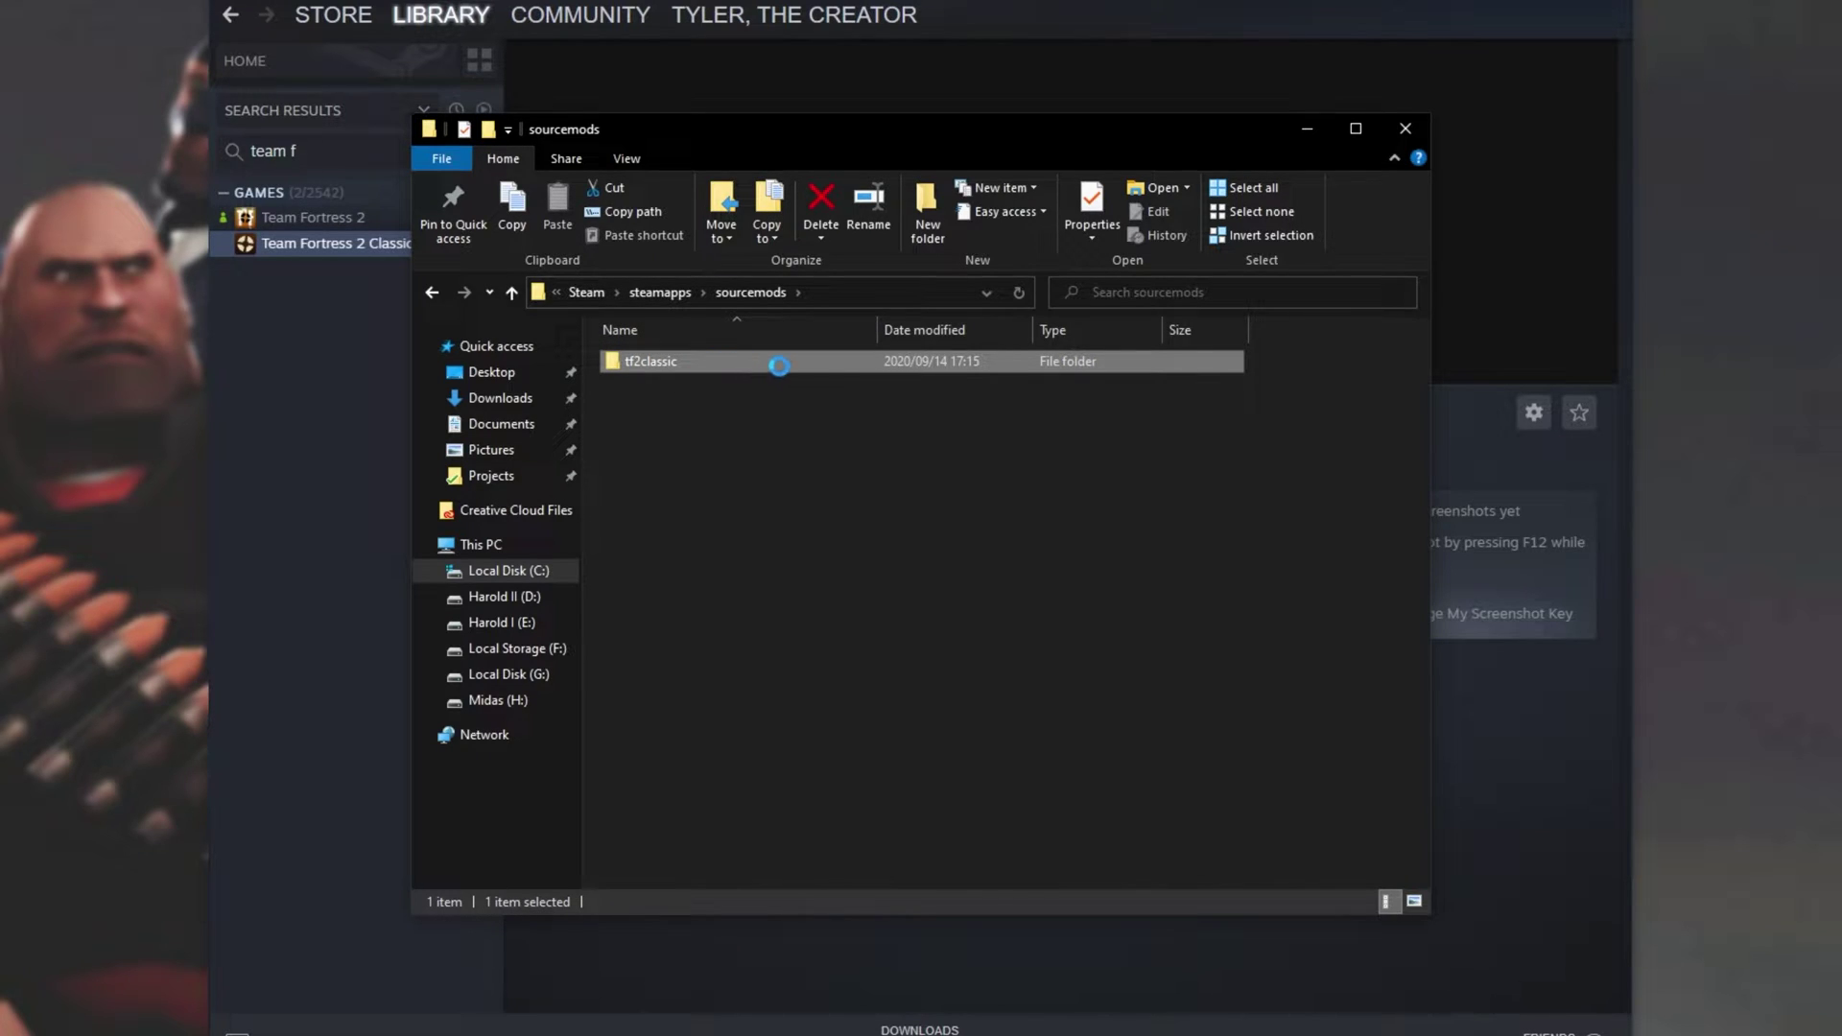
{"action": "right_click", "coordinate": [708, 362]}
{"action": "left_click", "coordinate": [767, 1035]}
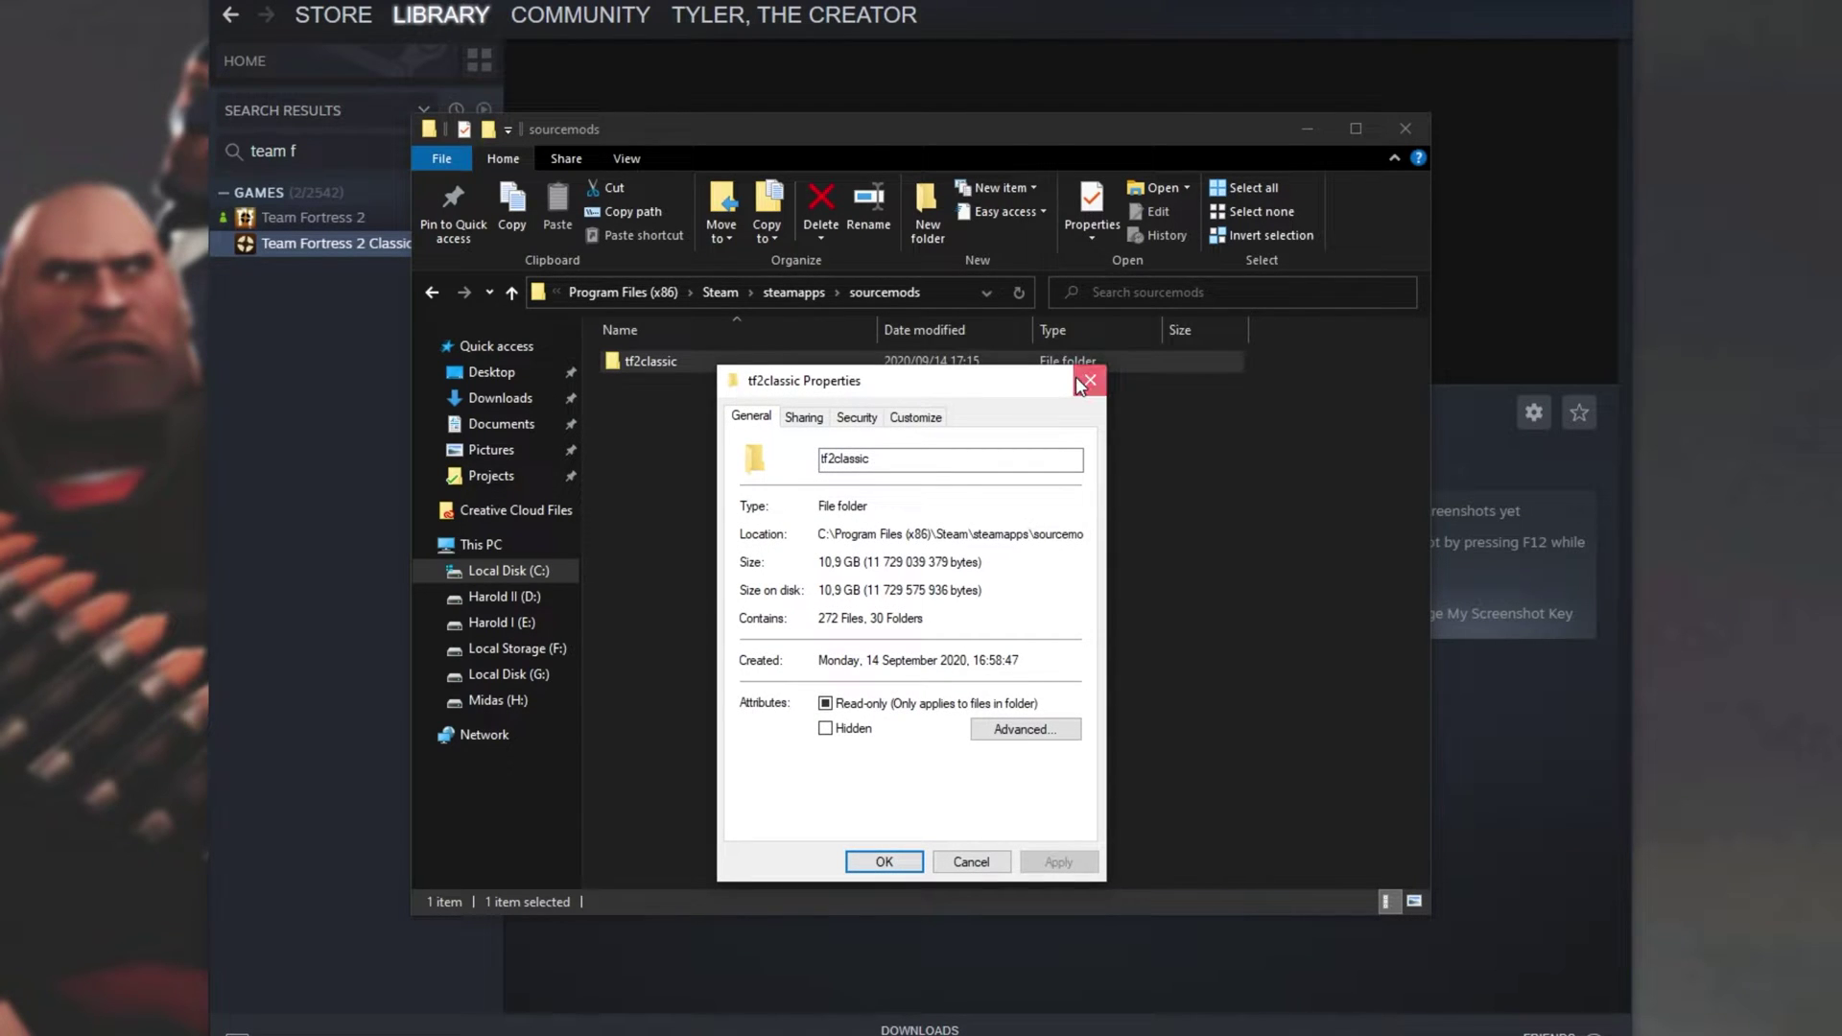
{"action": "left_click", "coordinate": [1078, 382]}
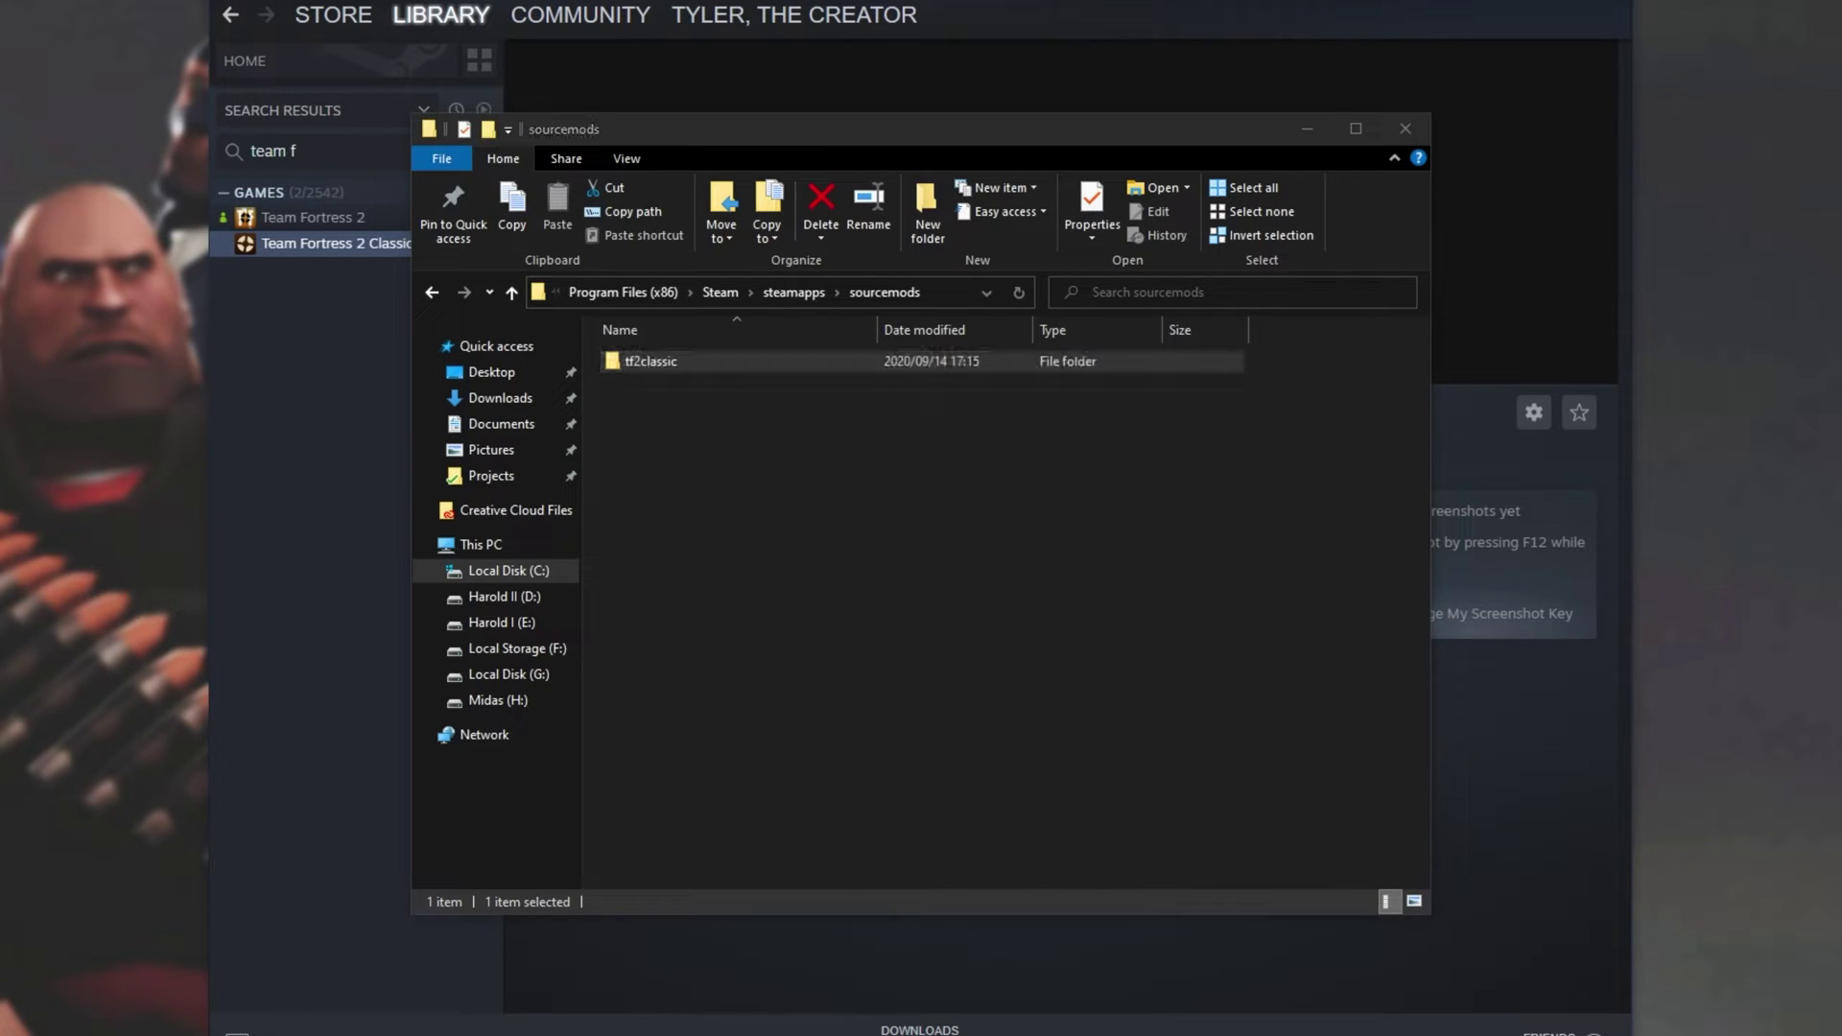
{"action": "left_click", "coordinate": [1005, 508]}
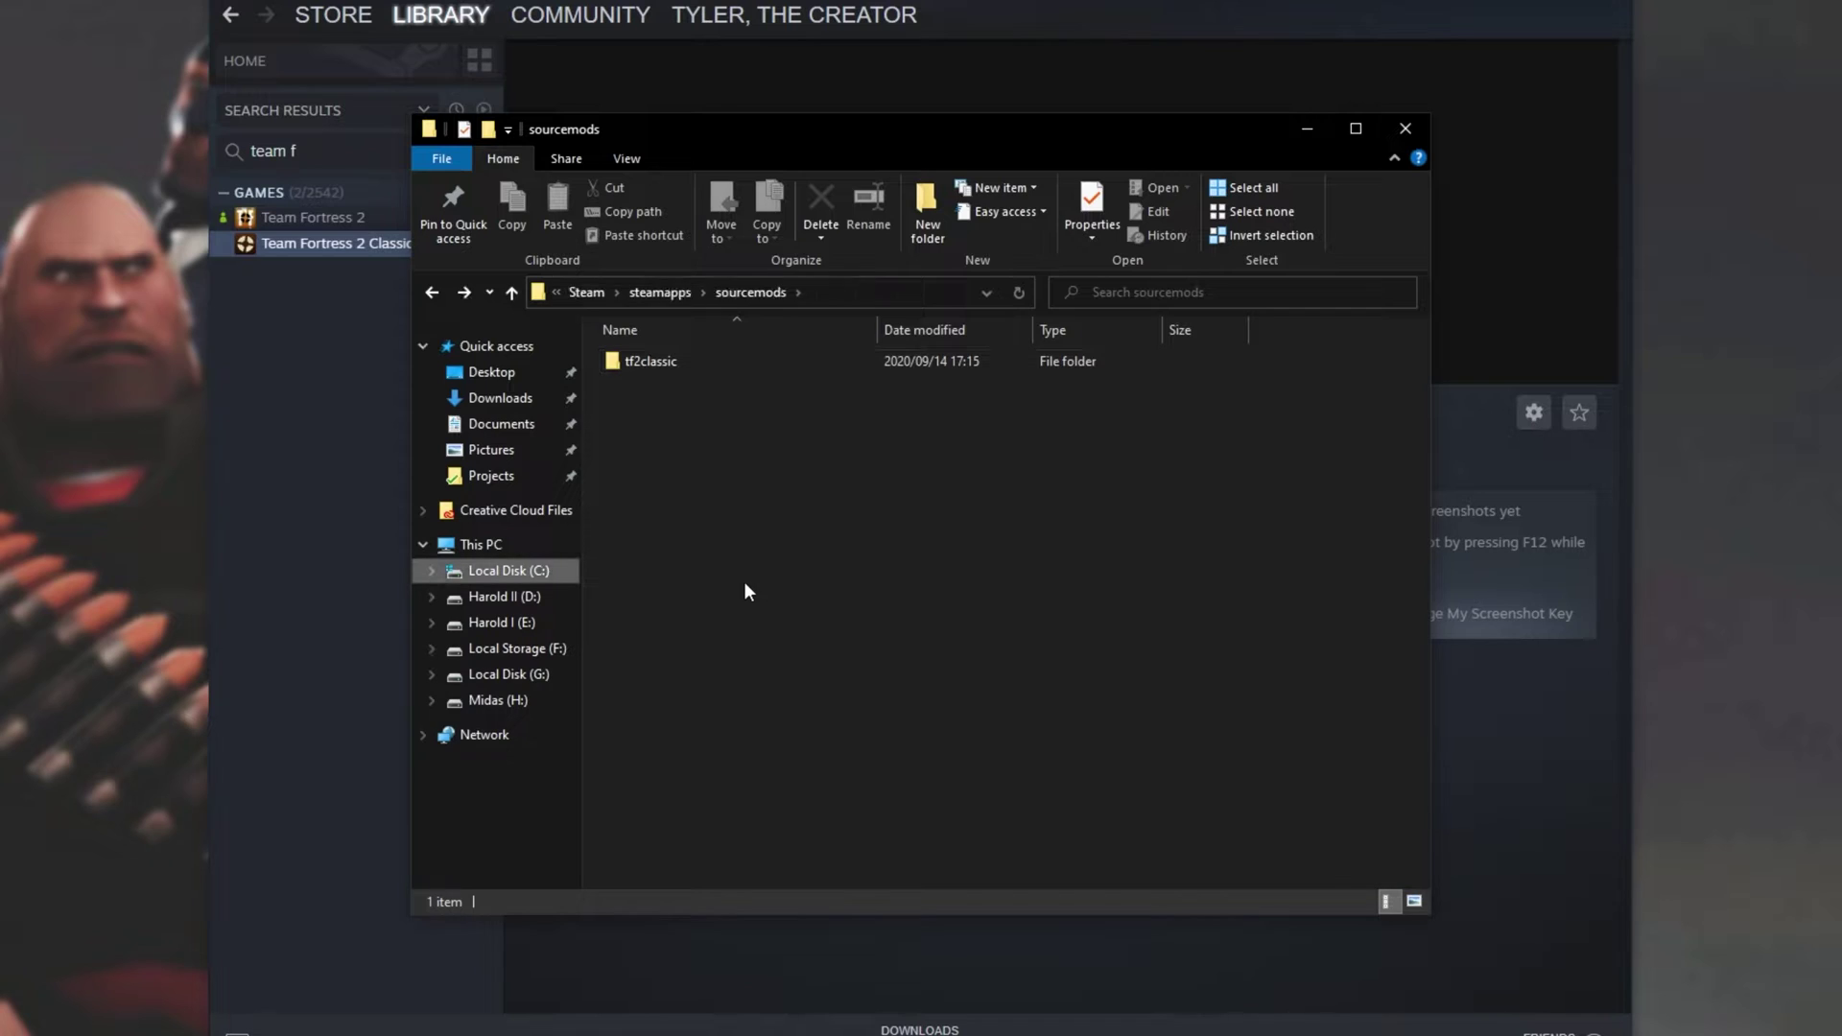
Step: View the steamapps folder in E:\Games\Steam, and return to sourcemods in the C: drive's steamapps folder
{"action": "left_click", "coordinate": [539, 622]}
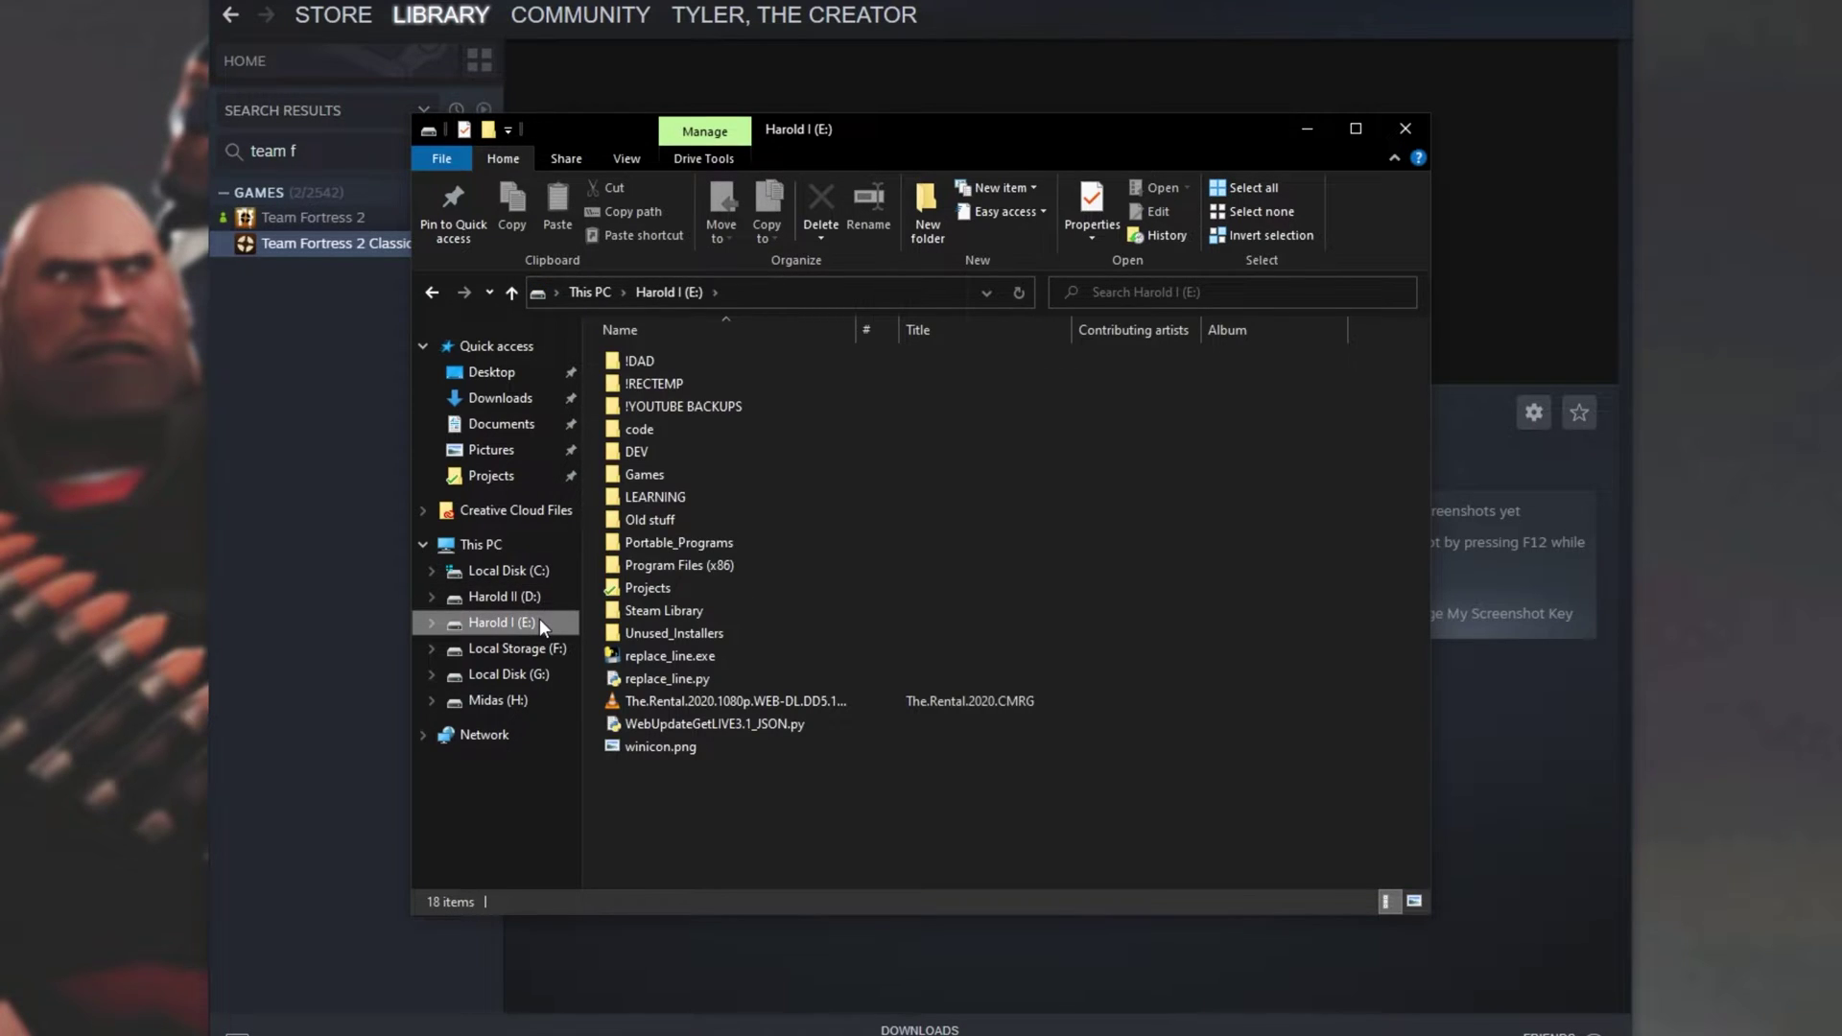
{"action": "double_click", "coordinate": [682, 482]}
{"action": "double_click", "coordinate": [671, 430]}
{"action": "left_click", "coordinate": [695, 365]}
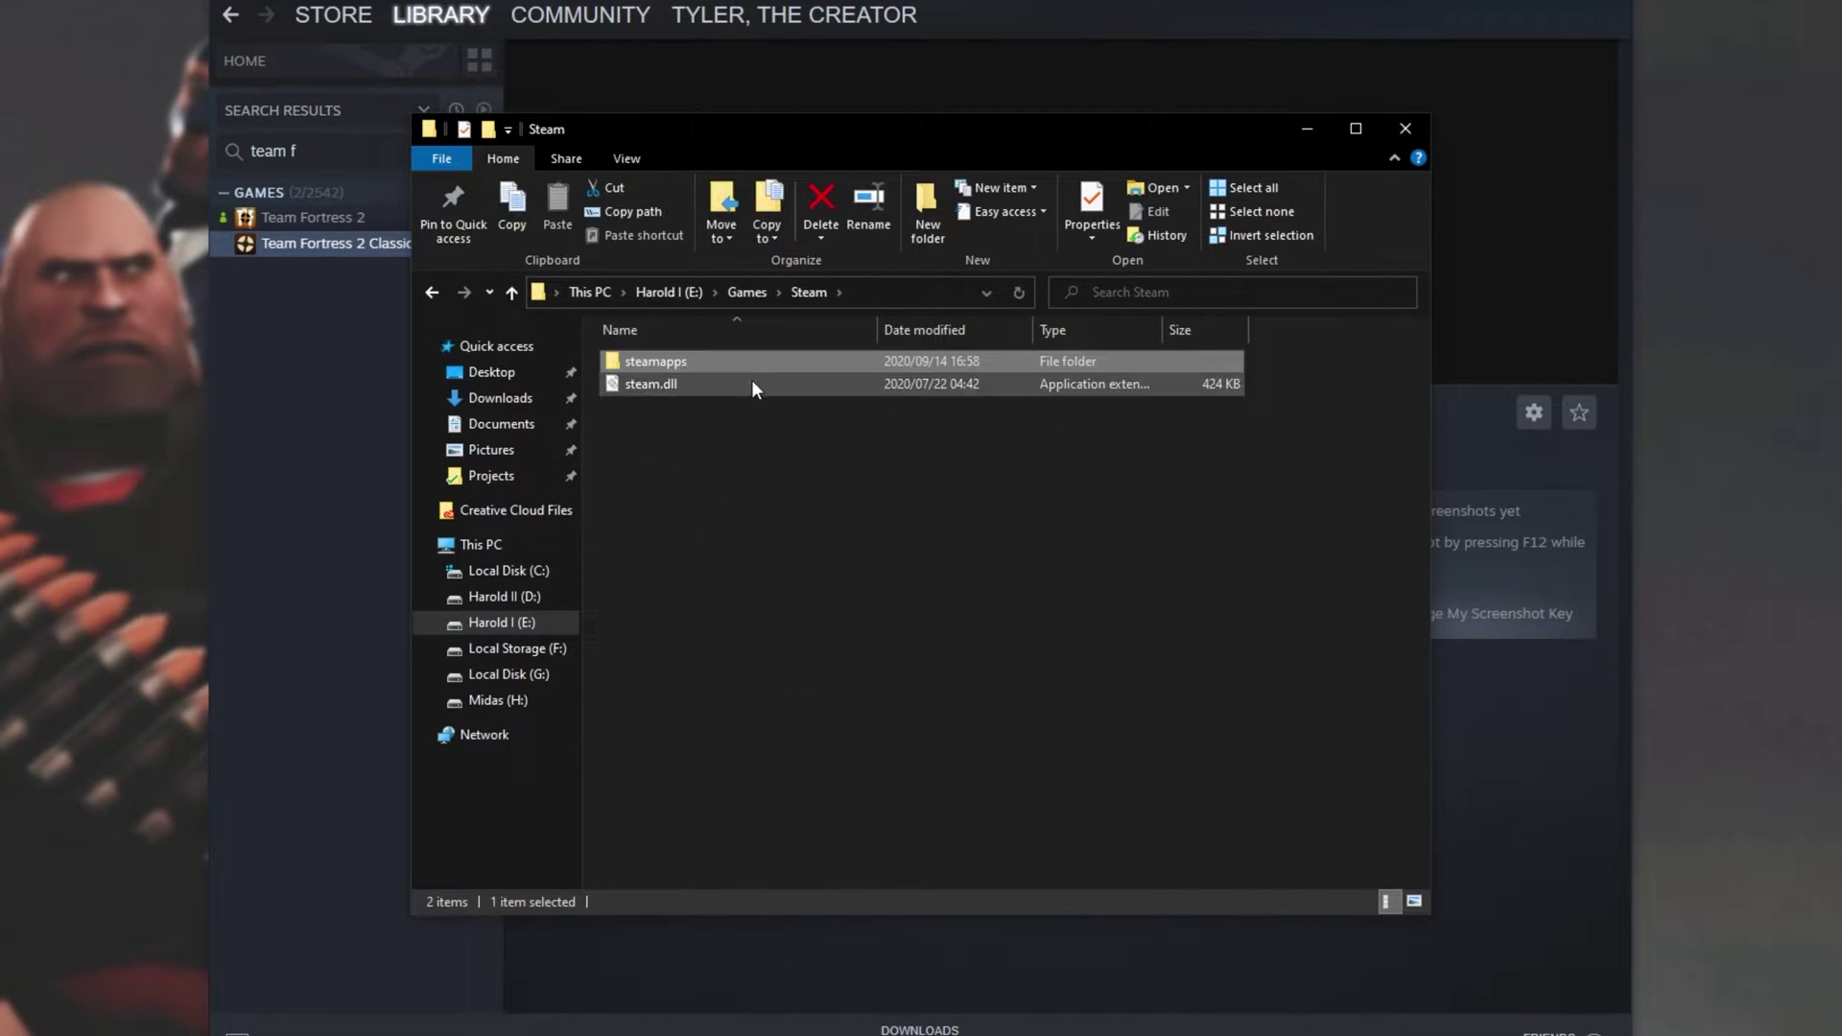
{"action": "double_click", "coordinate": [715, 368]}
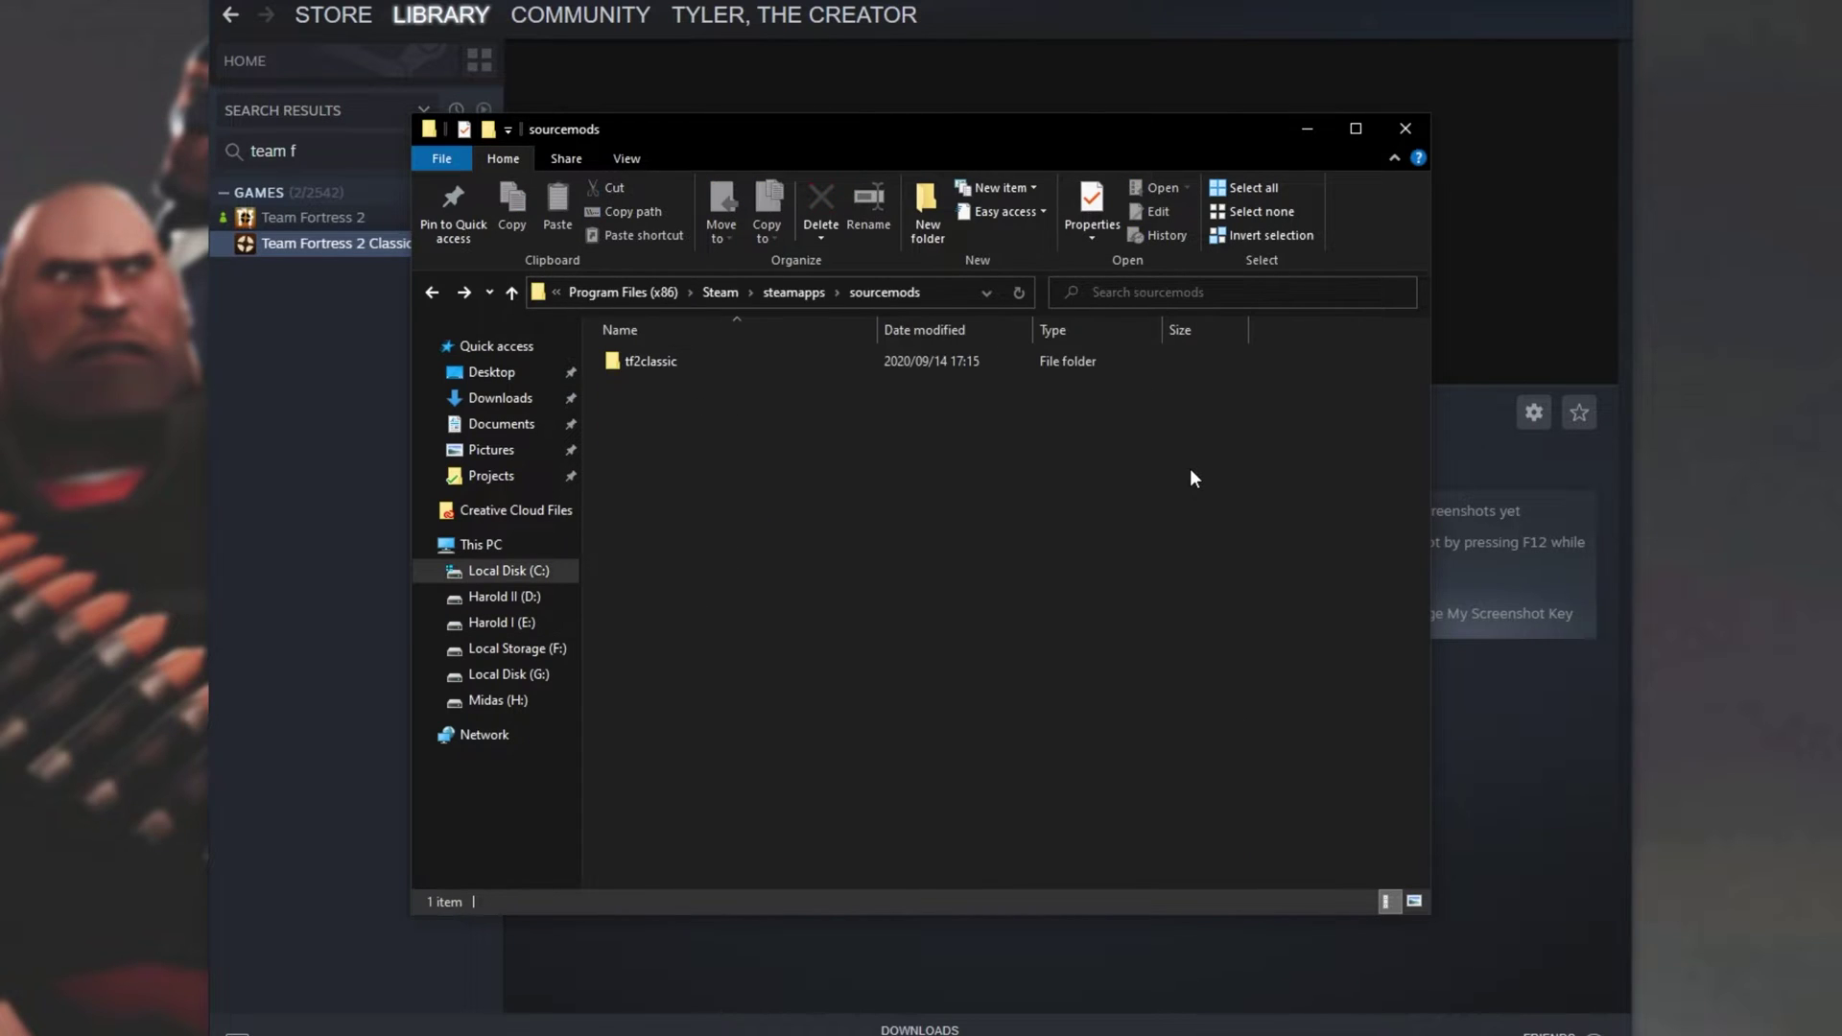
{"action": "key", "text": "alt+Up"}
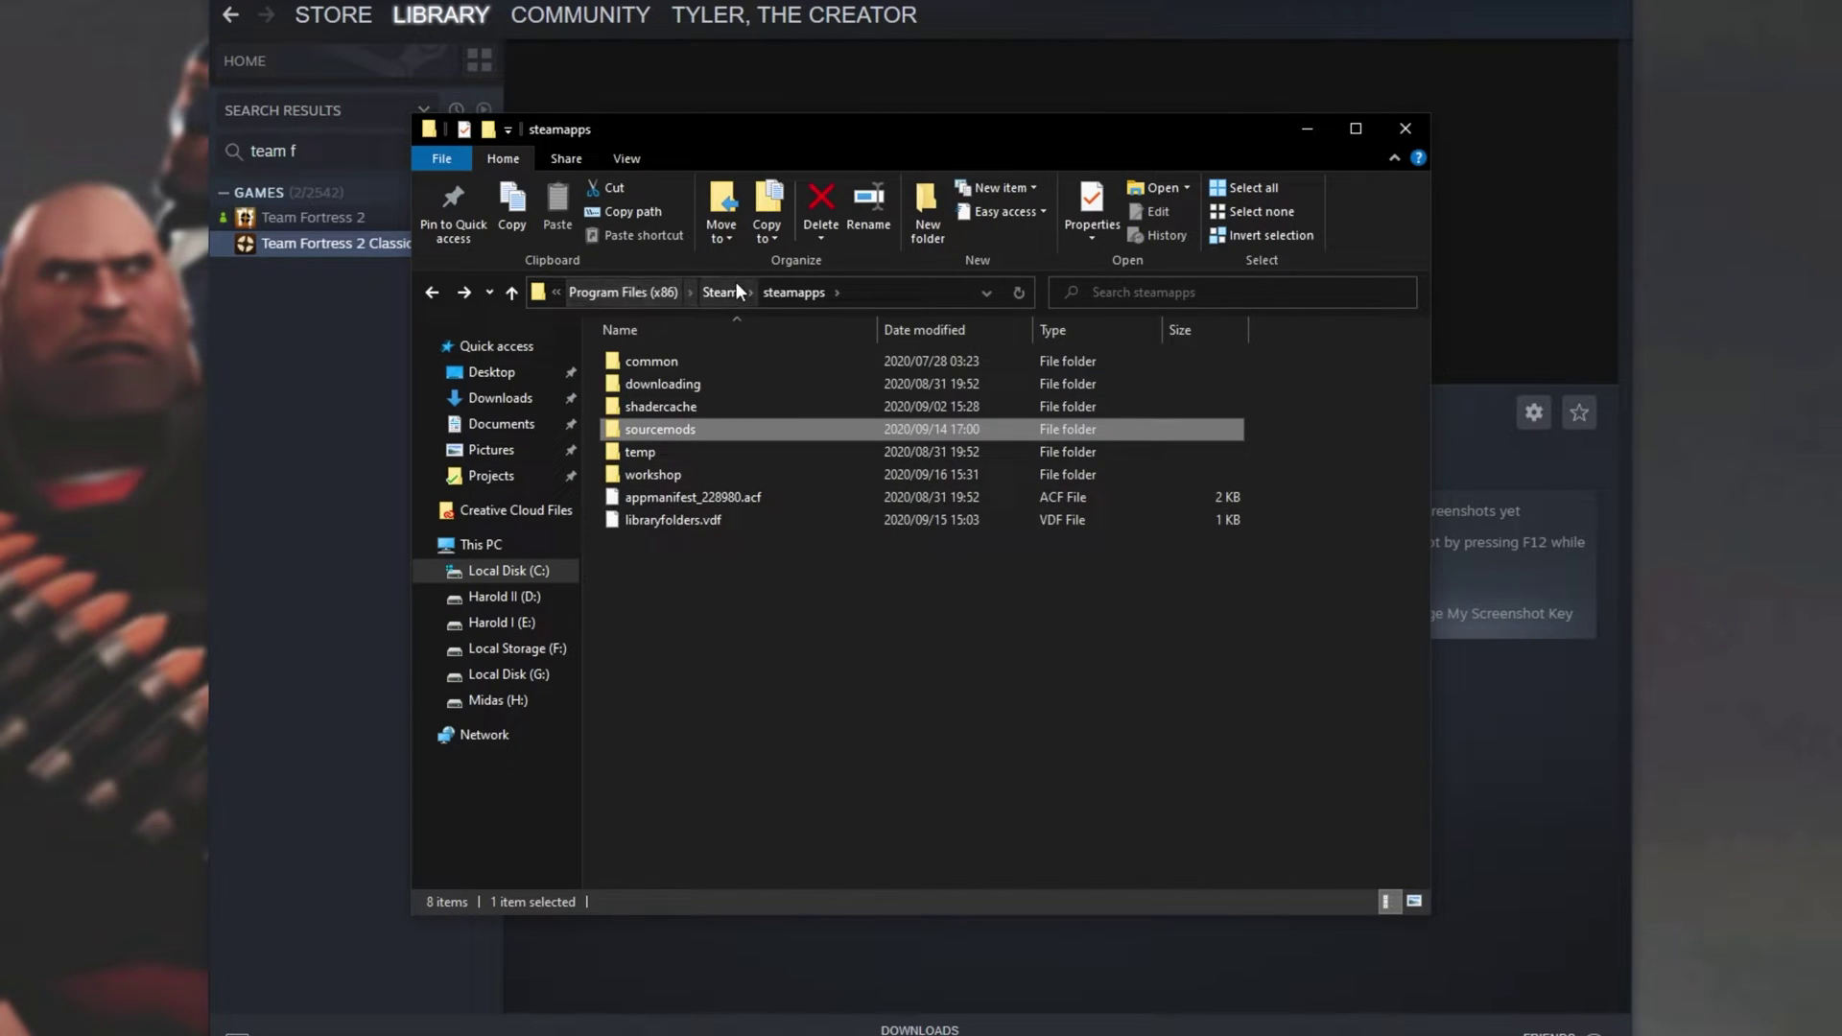
{"action": "double_click", "coordinate": [736, 428]}
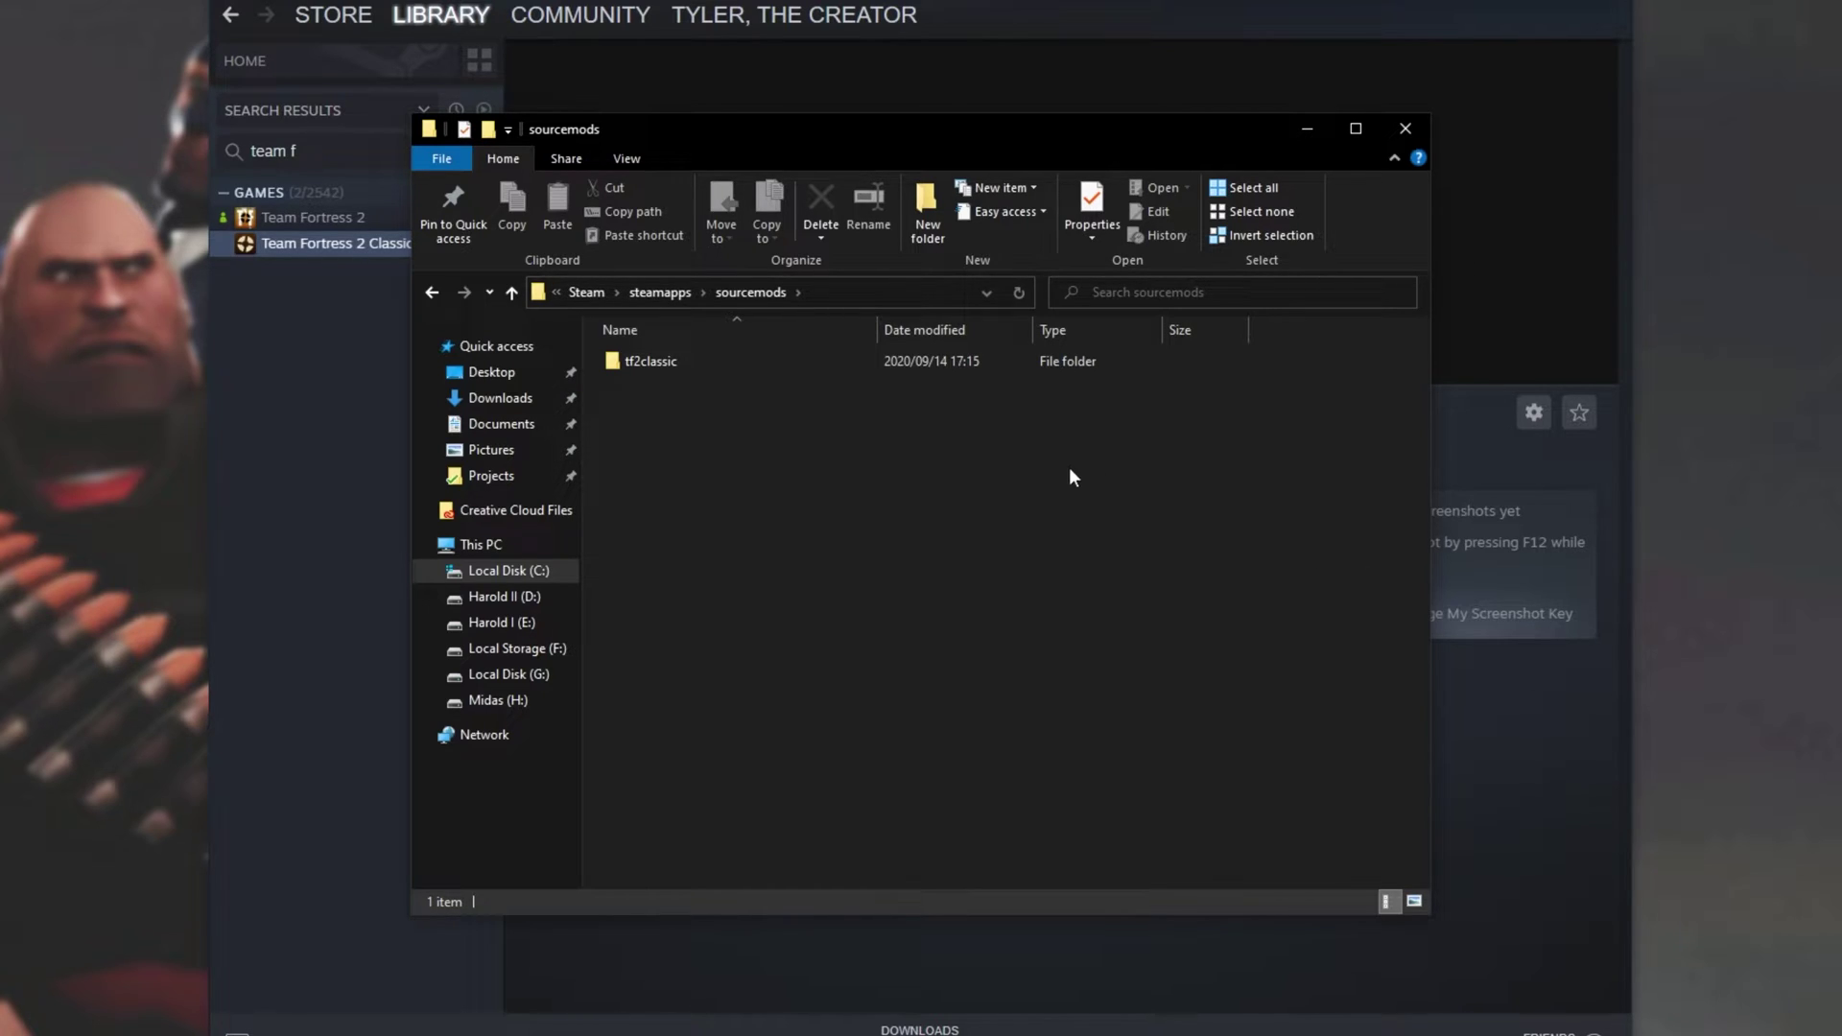
Step: Exit Steam and go up to the steamapps folder in C:\Program Files (x86)\Steam
{"action": "left_click", "coordinate": [235, 2]}
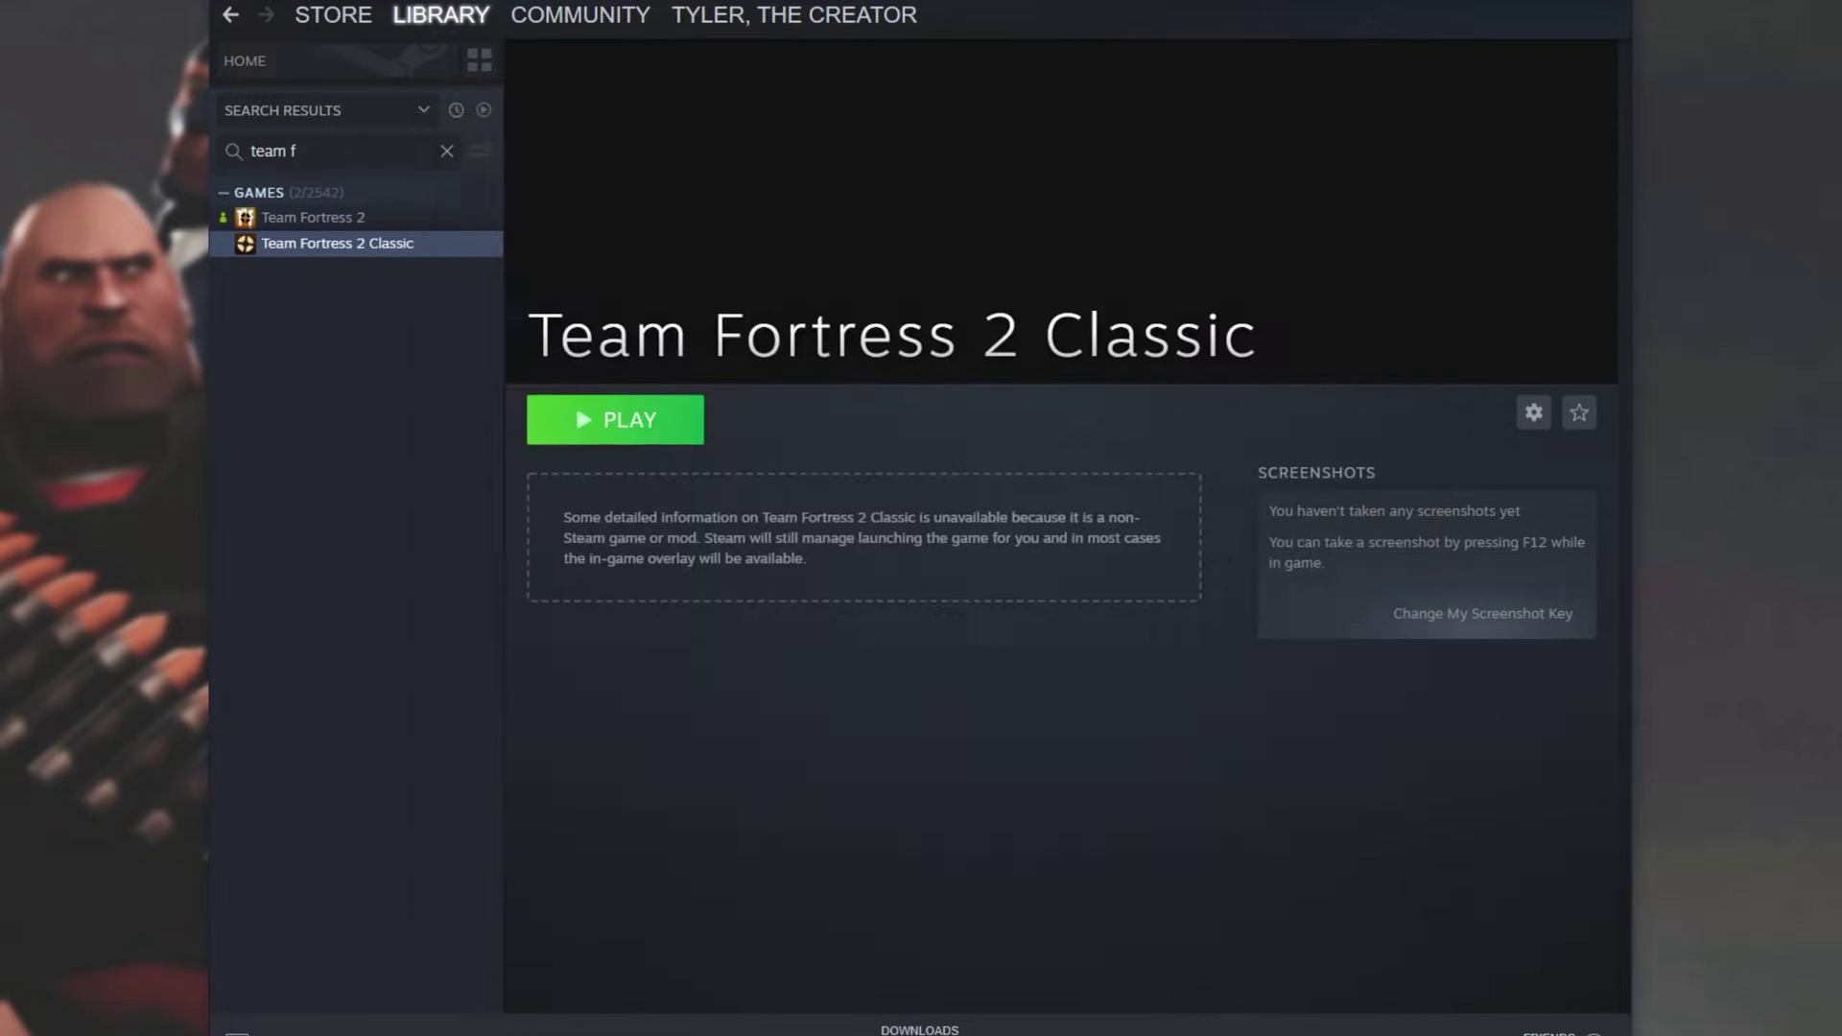
{"action": "left_click", "coordinate": [301, 137]}
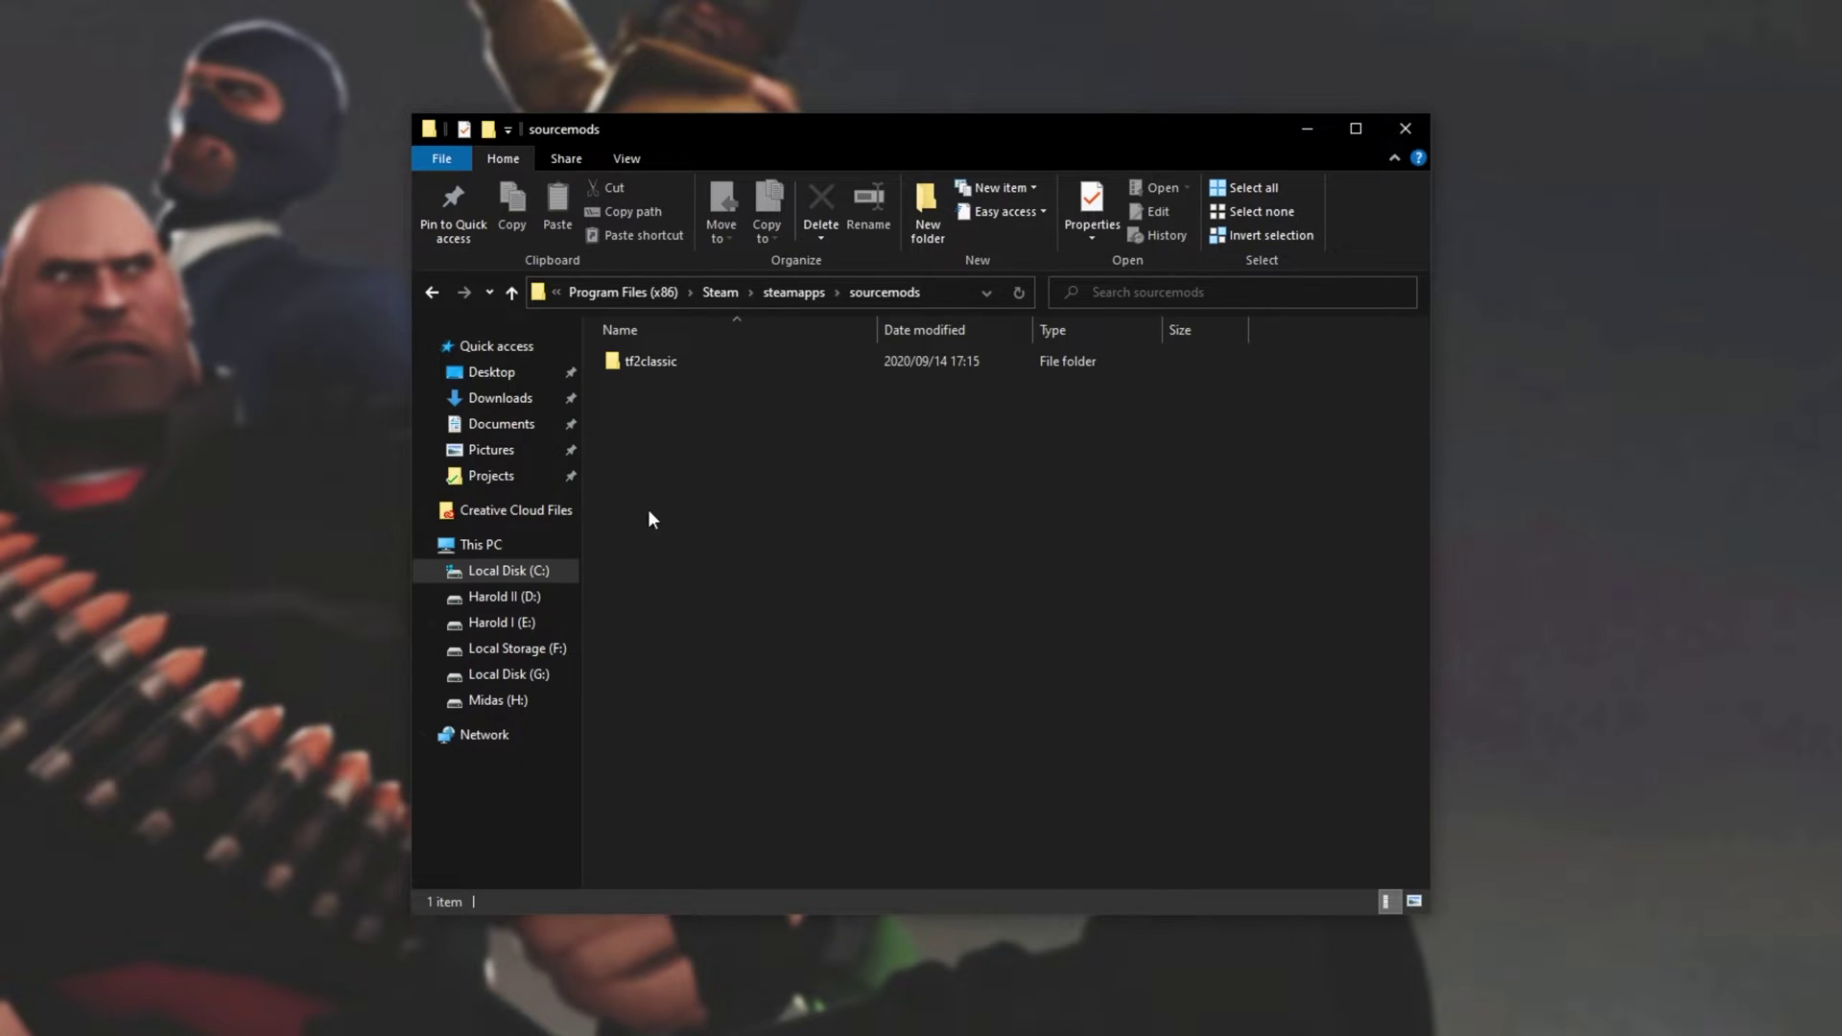
{"action": "left_click", "coordinate": [779, 293]}
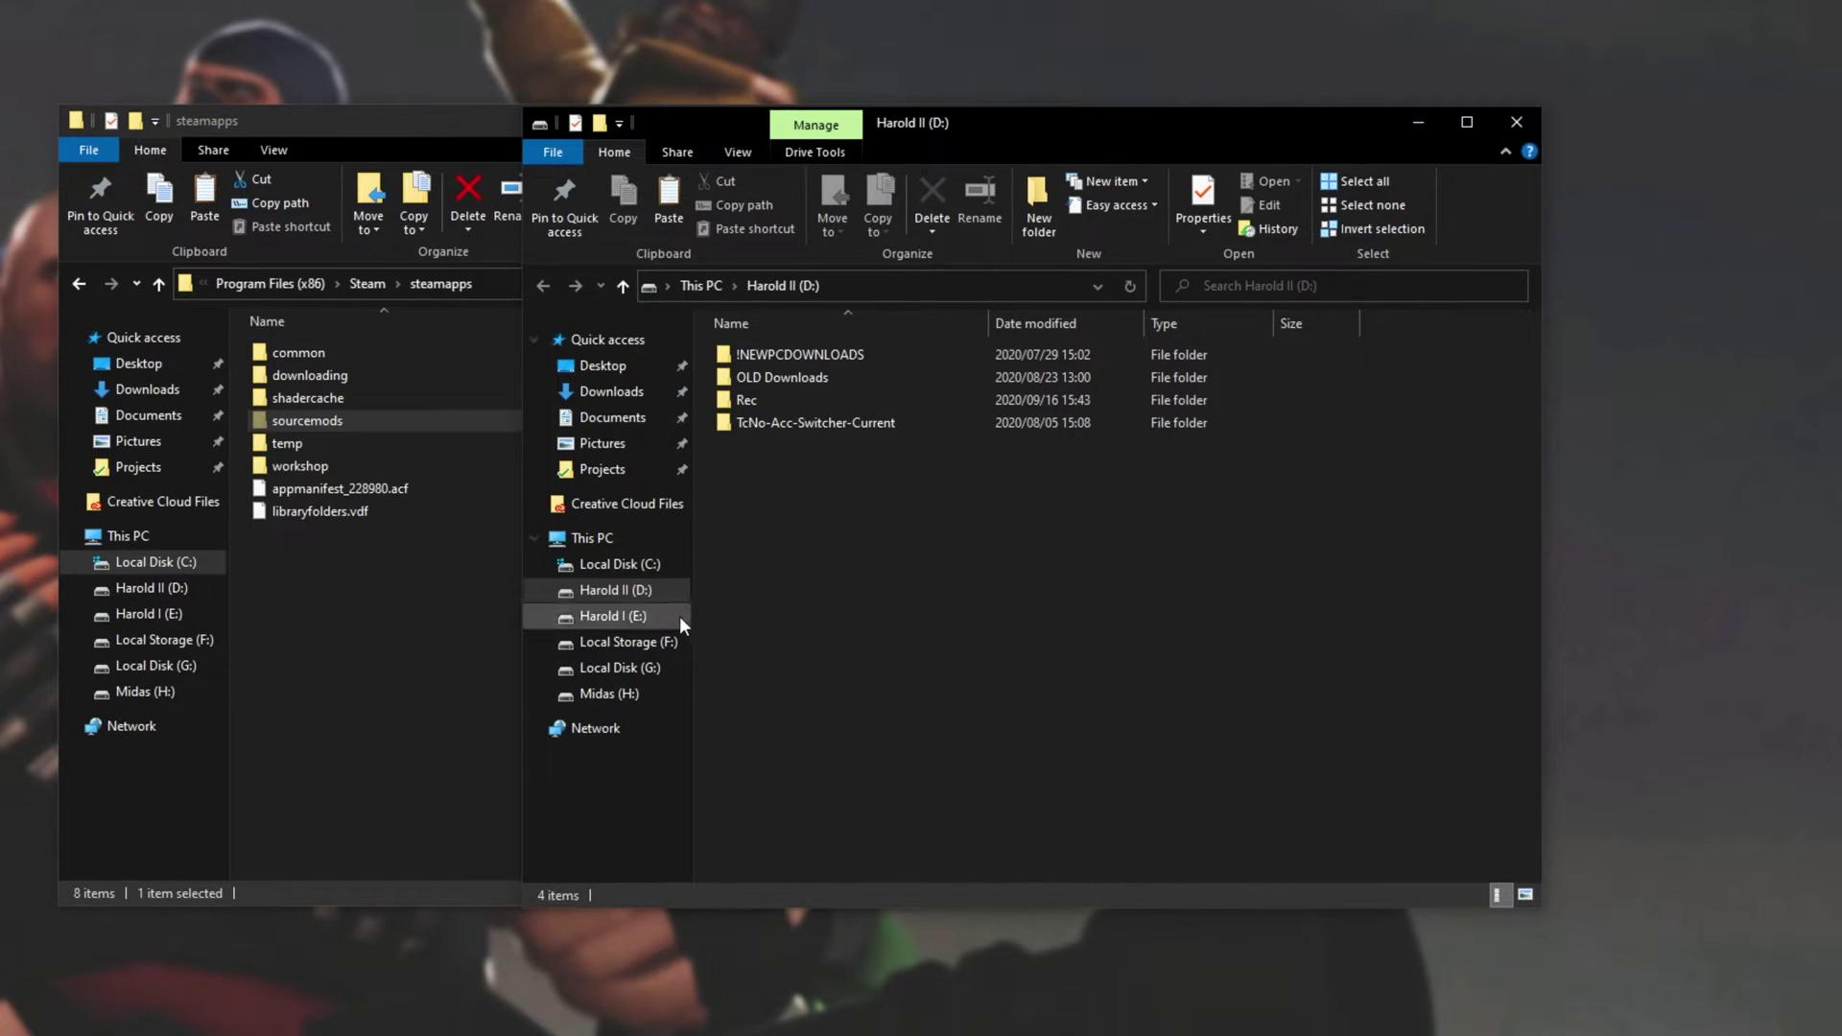
Step: Open E:\Games\Steam\steamapps in the second File Explorer window and check its common folder for installed games
{"action": "left_click", "coordinate": [678, 615]}
{"action": "double_click", "coordinate": [778, 468]}
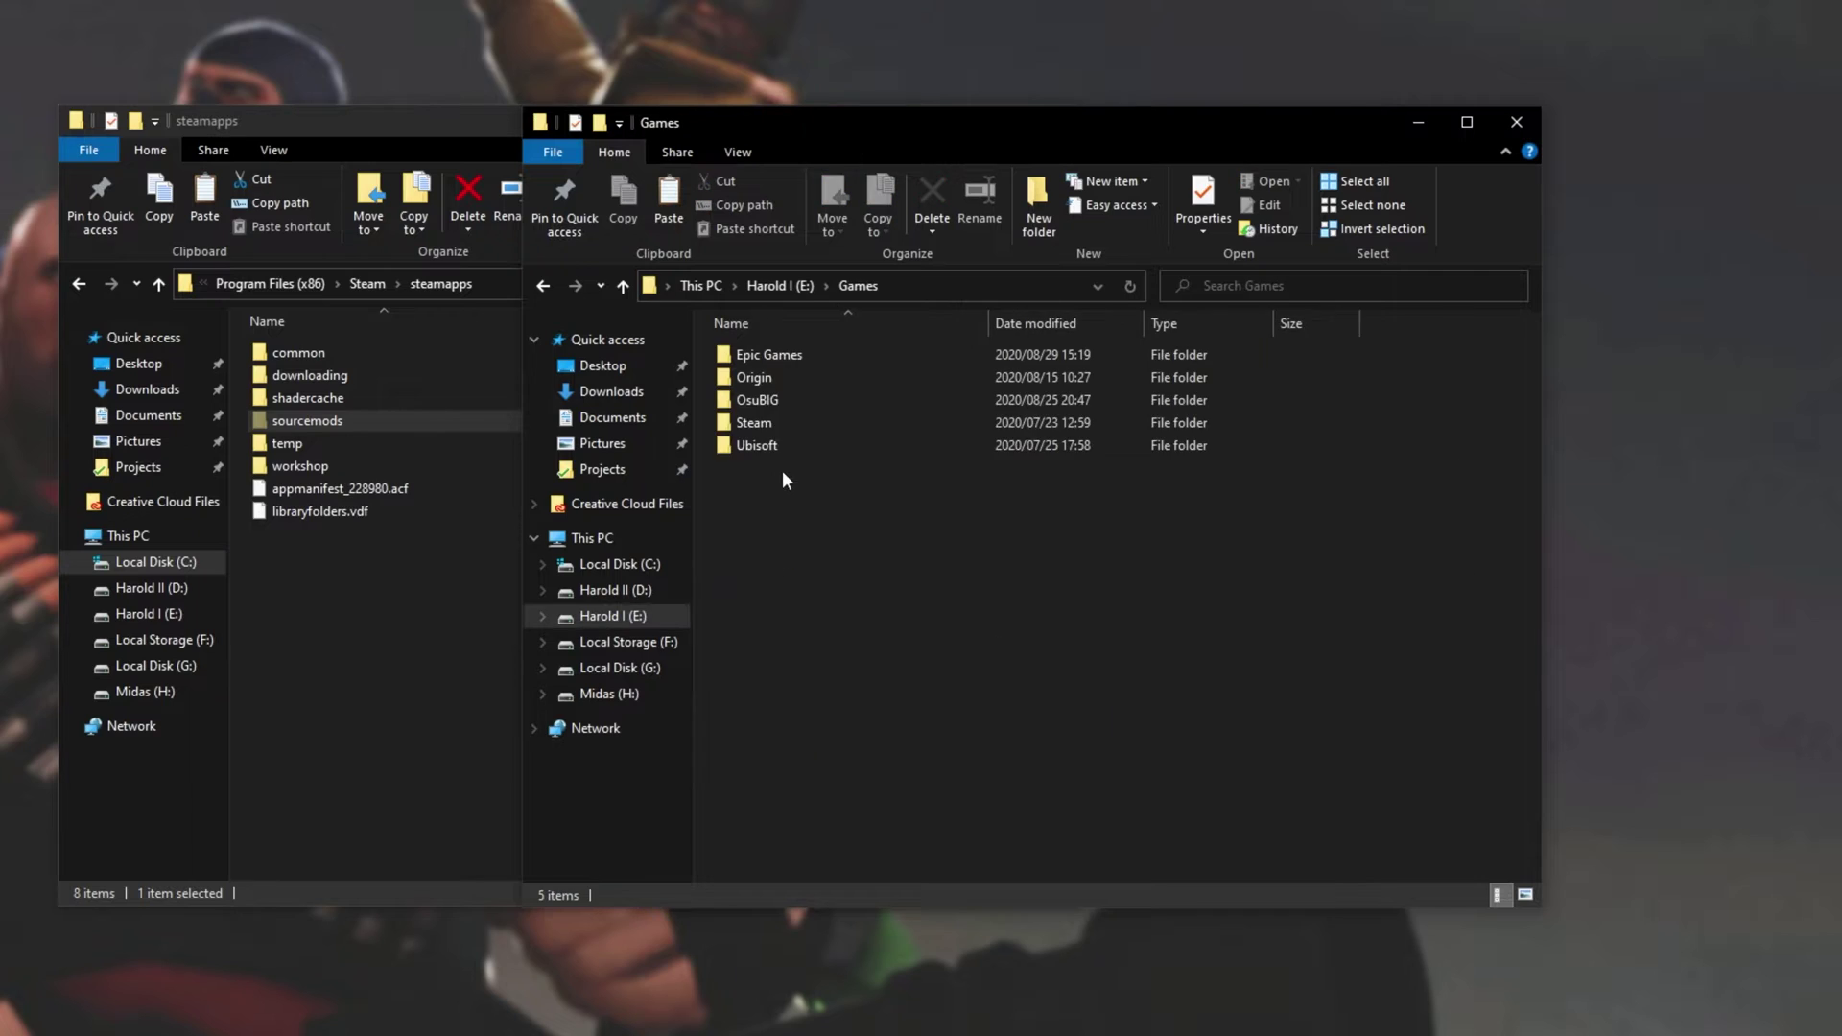
{"action": "double_click", "coordinate": [797, 418]}
{"action": "double_click", "coordinate": [802, 355]}
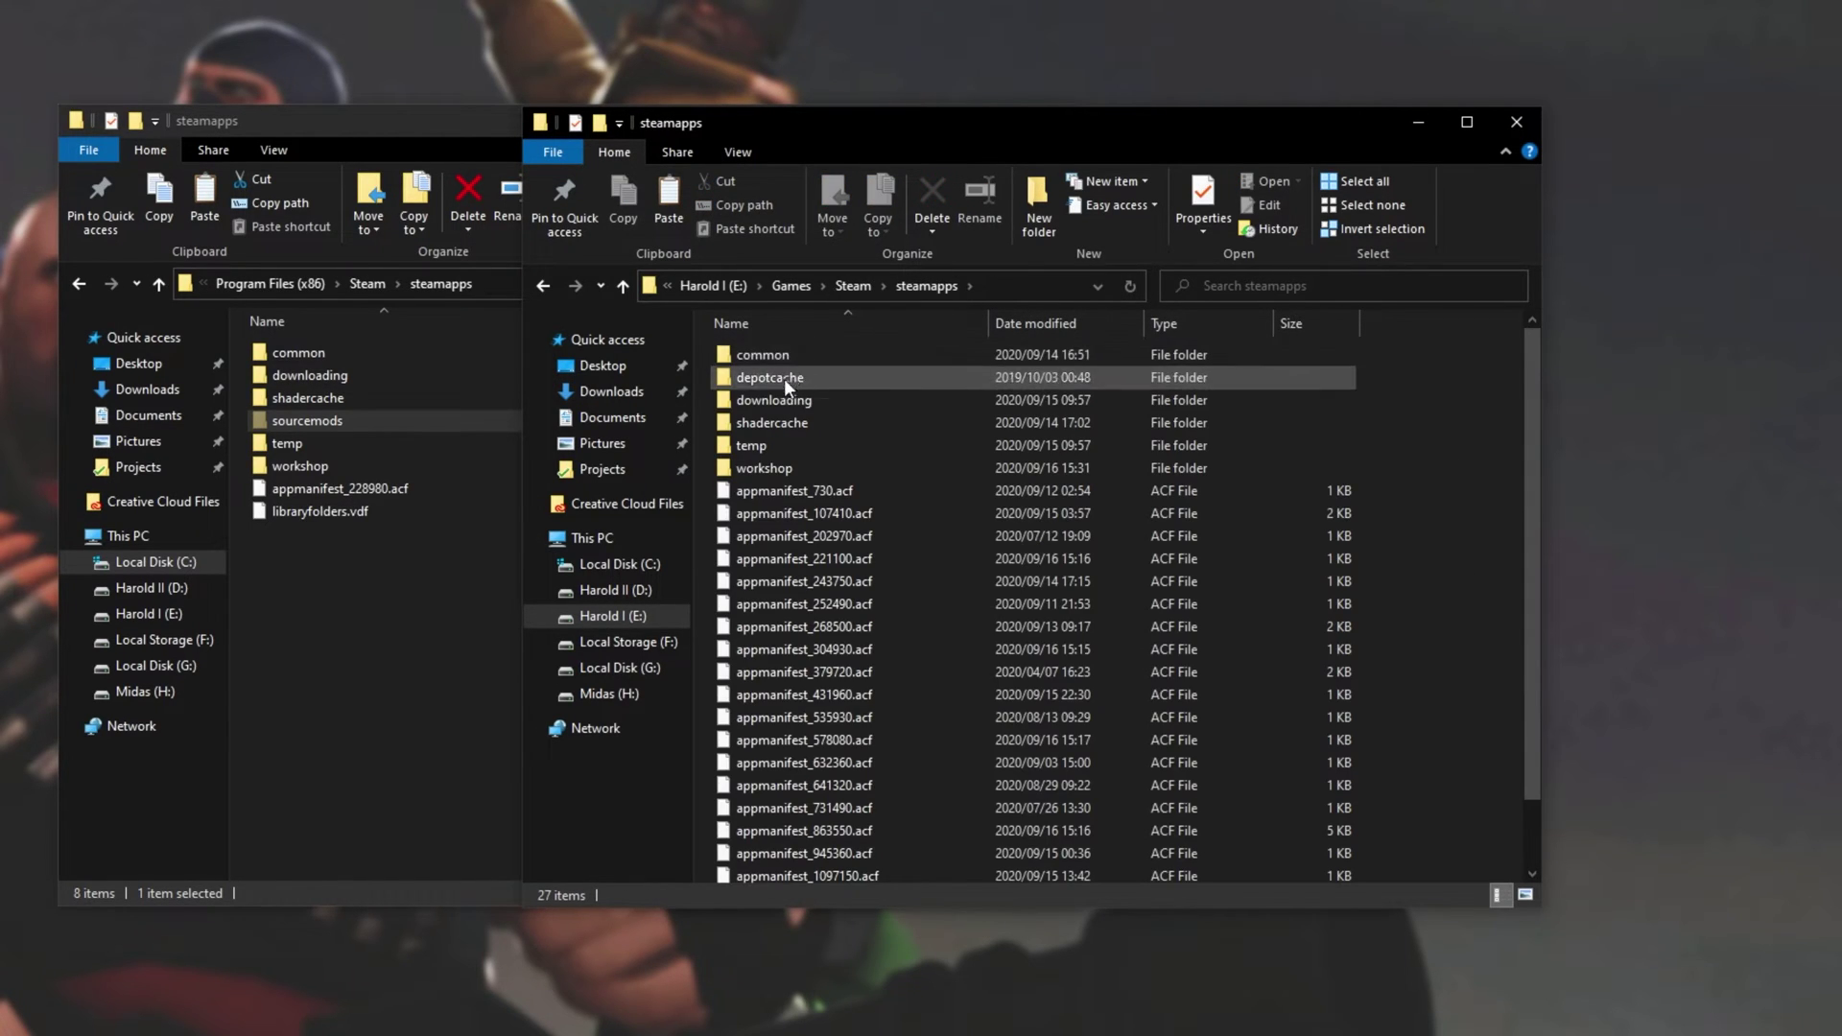
{"action": "scroll", "coordinate": [1528, 564], "scroll_direction": "down", "scroll_amount": 1}
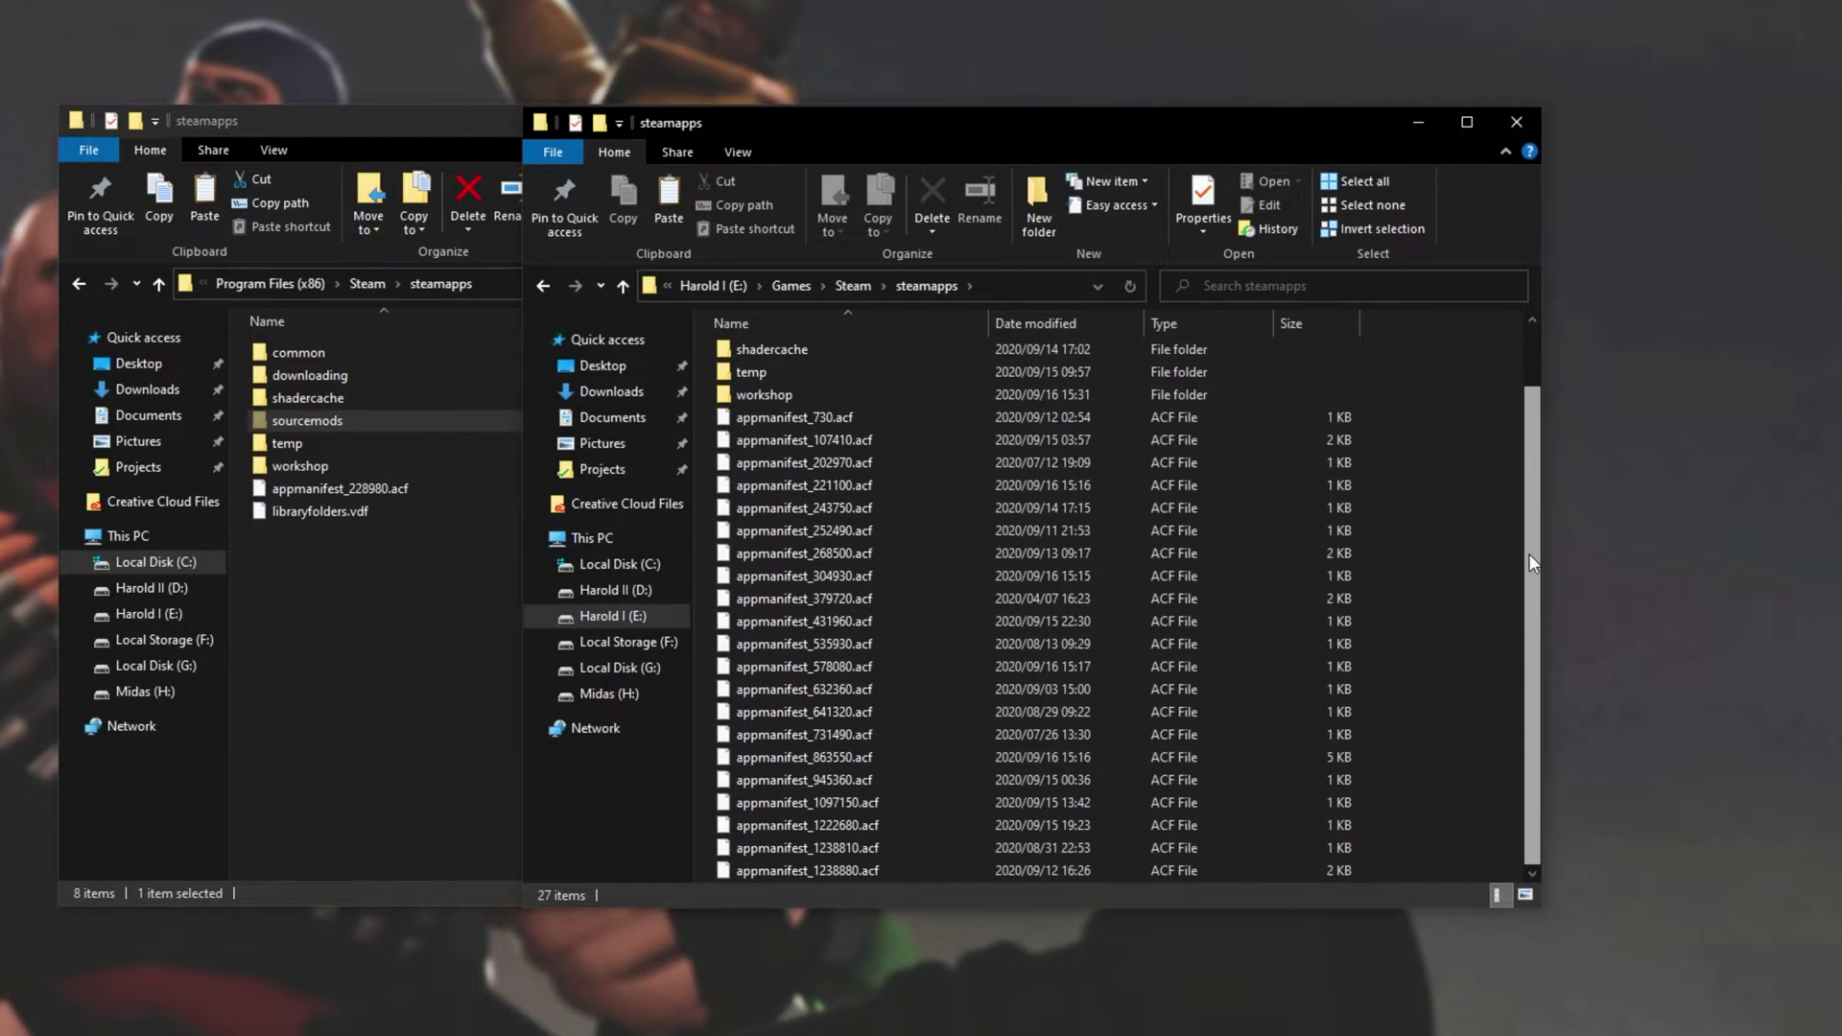
{"action": "scroll", "coordinate": [1533, 530], "scroll_direction": "up", "scroll_amount": 1}
{"action": "double_click", "coordinate": [952, 353]}
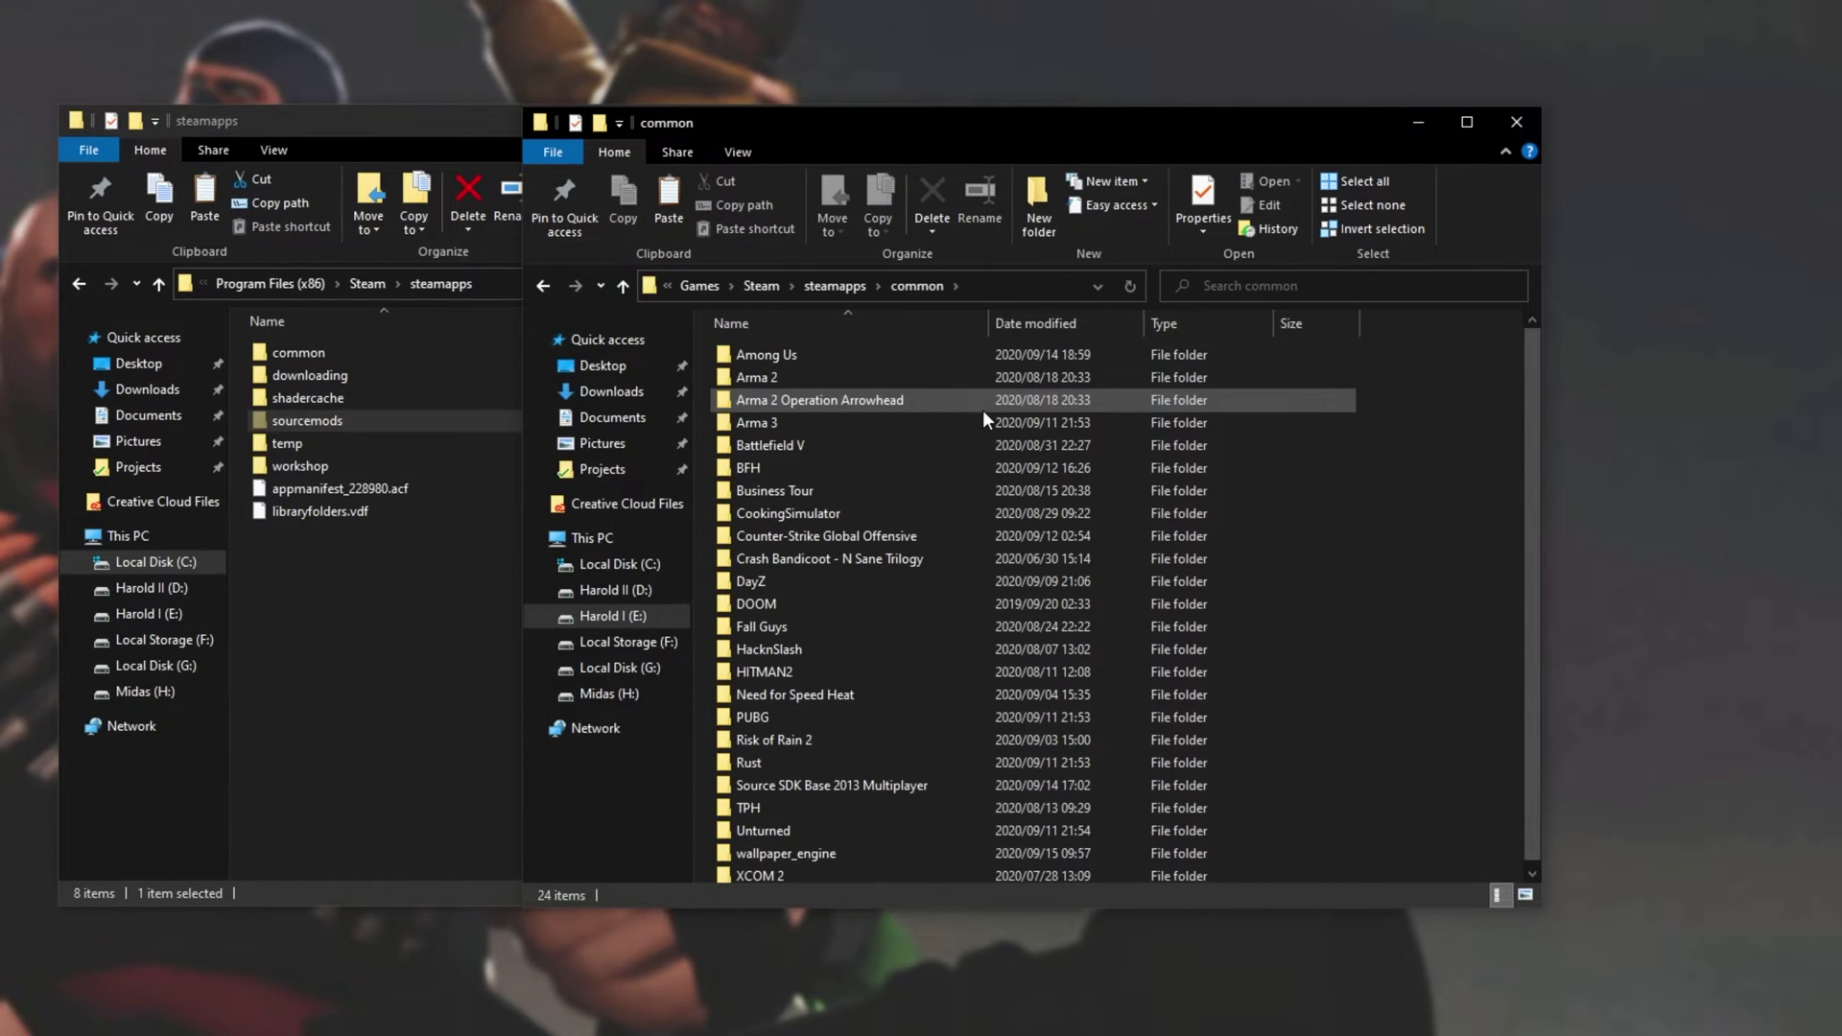
{"action": "key", "text": "alt+Left"}
Step: Move the sourcemods folder from the C: drive's steamapps folder into E:\Games\Steam\steamapps
{"action": "key", "text": "alt+Tab"}
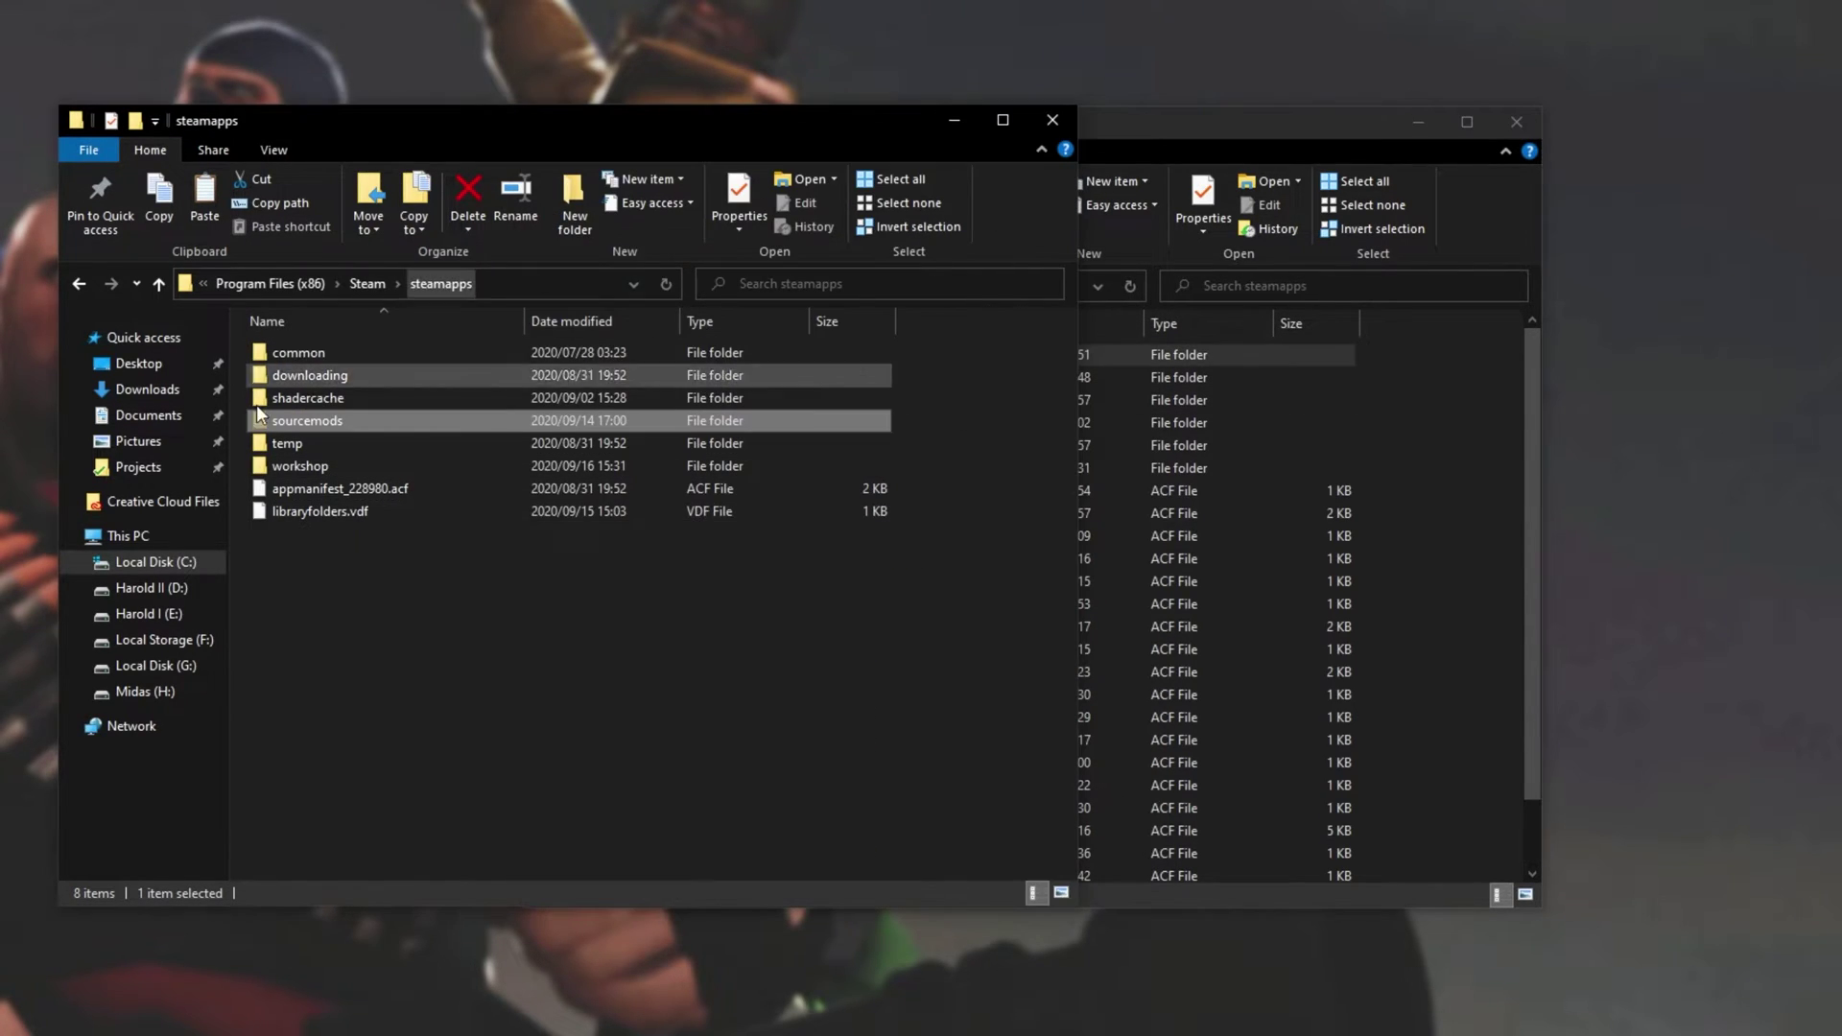
{"action": "left_click", "coordinate": [1431, 504]}
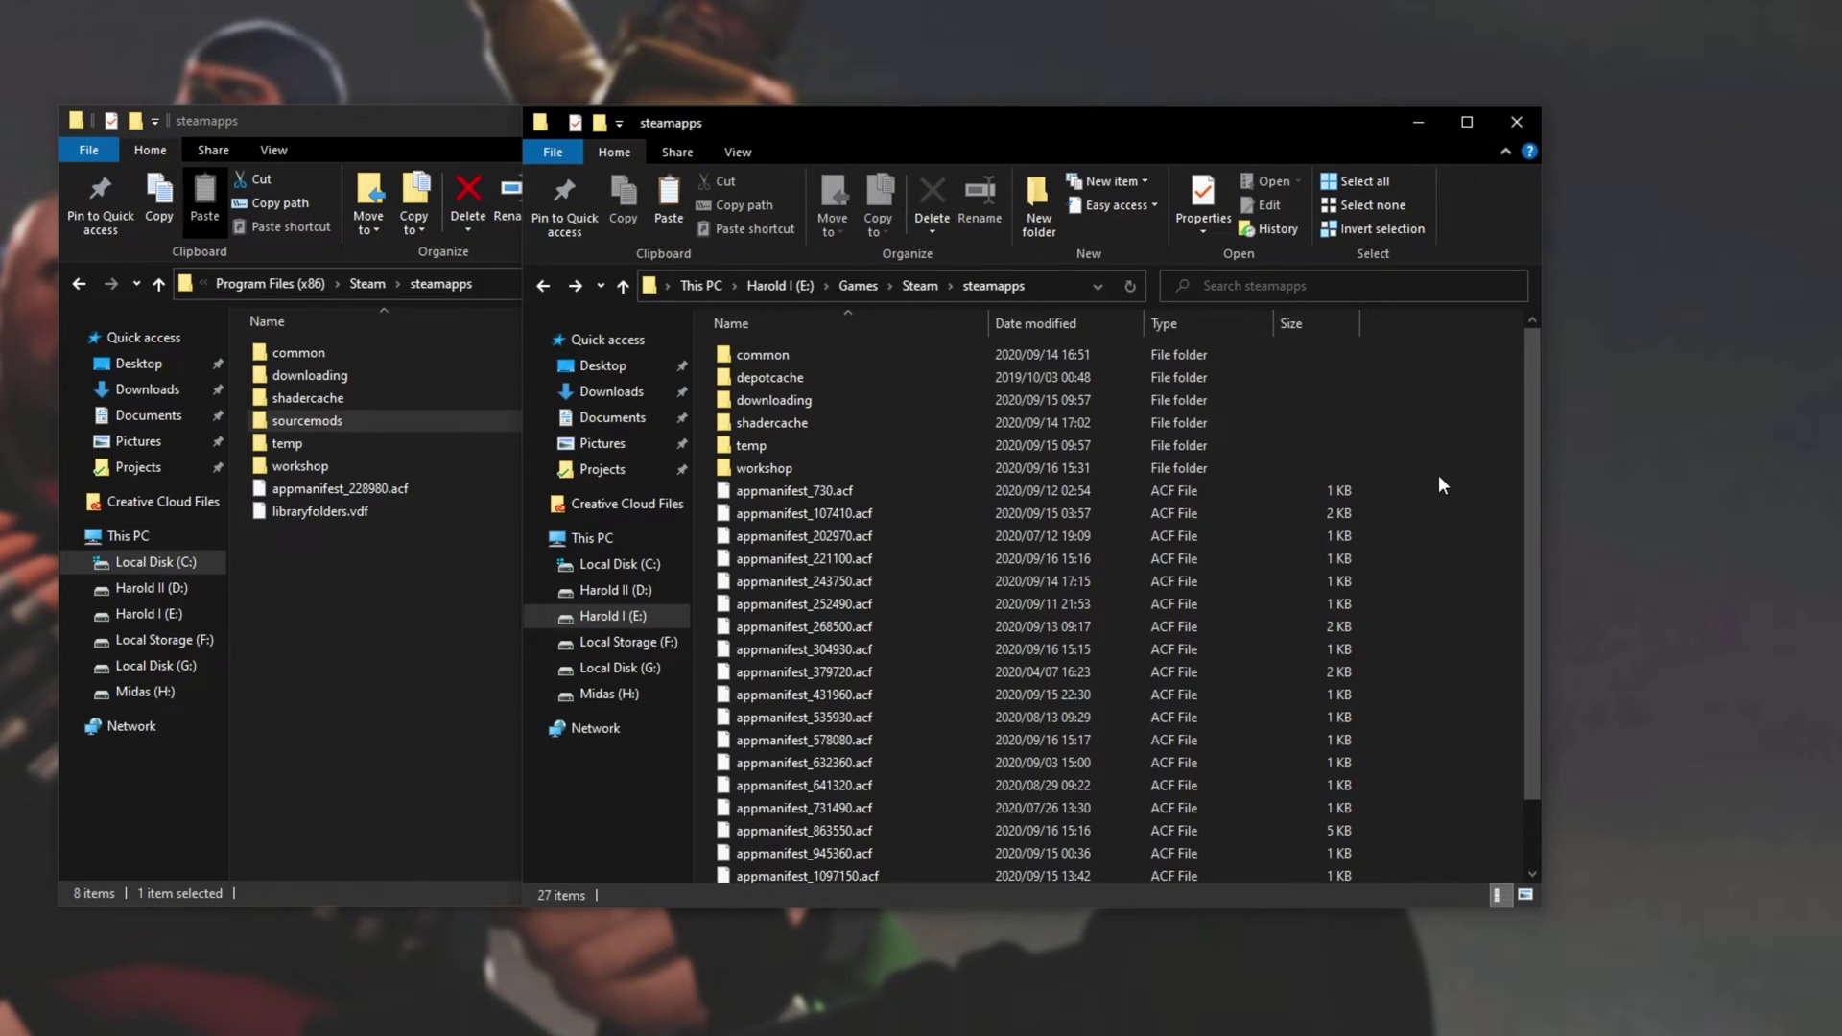
{"action": "key", "text": "ctrl+v"}
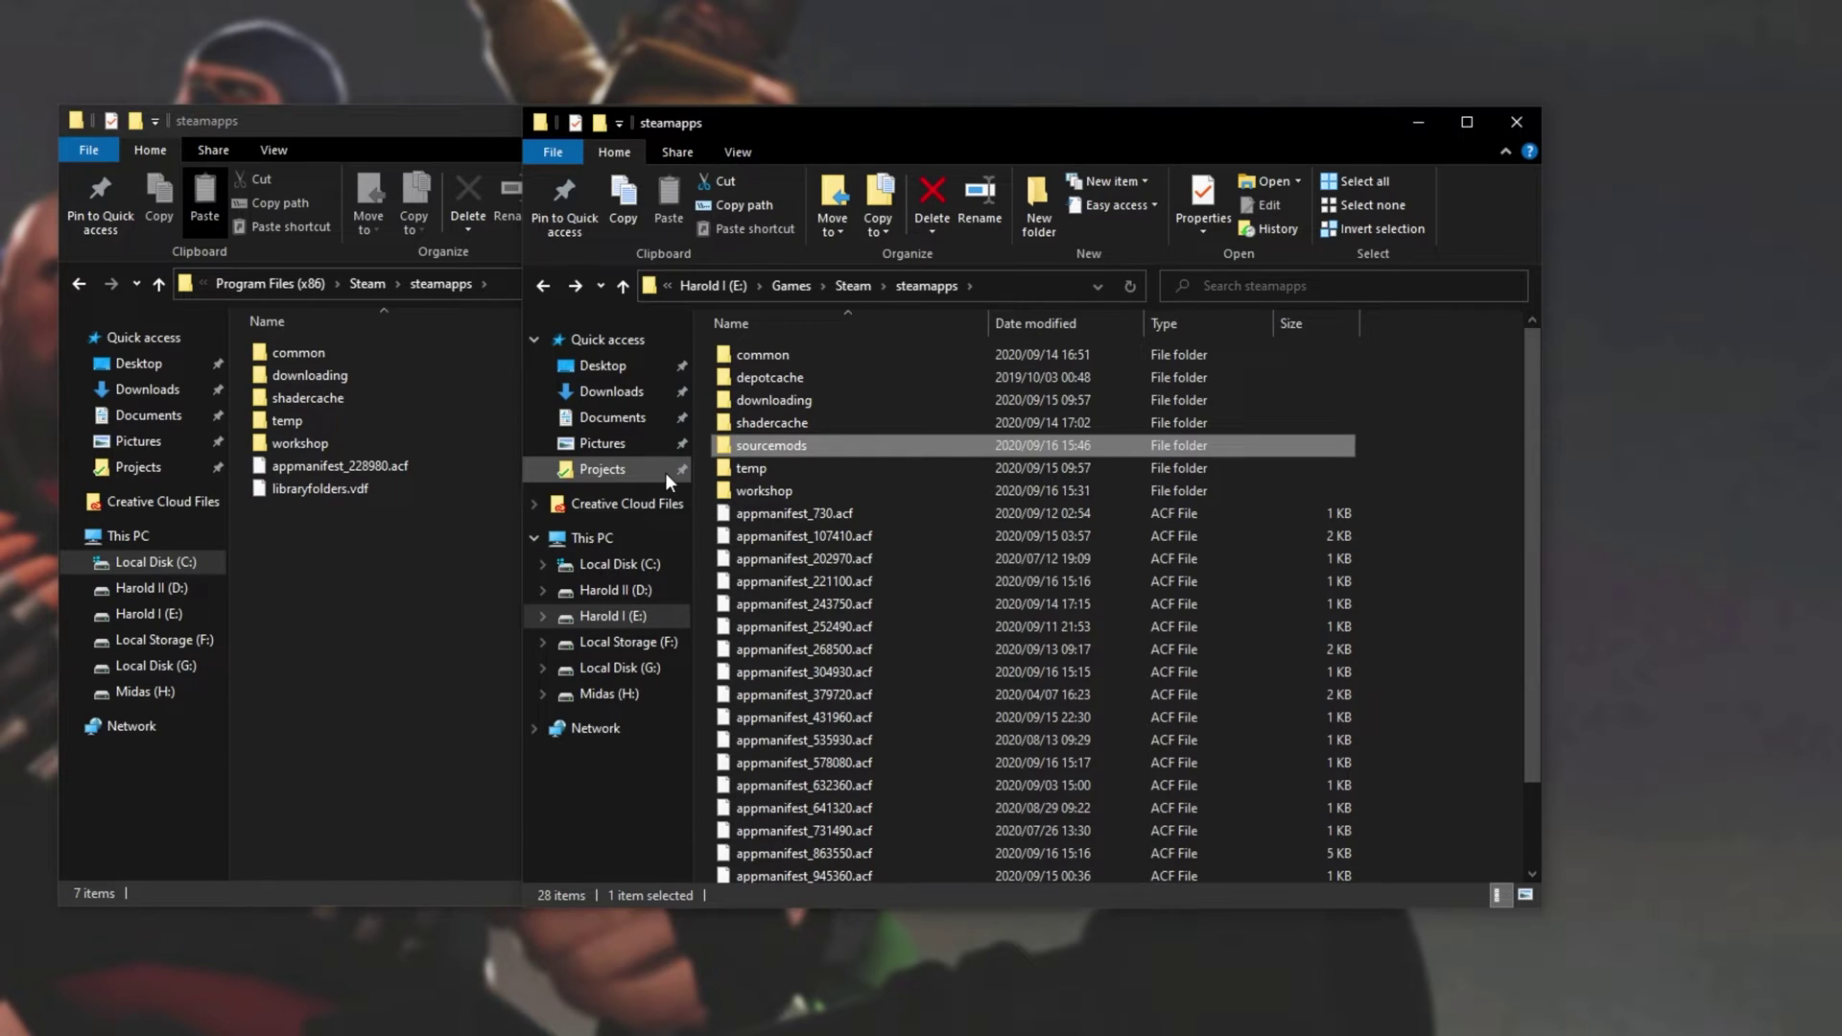
Step: Pick the moved sourcemods folder as link source and drop it as a symbolic link in the C: drive's steamapps folder
{"action": "double_click", "coordinate": [837, 444]}
{"action": "right_click", "coordinate": [837, 443]}
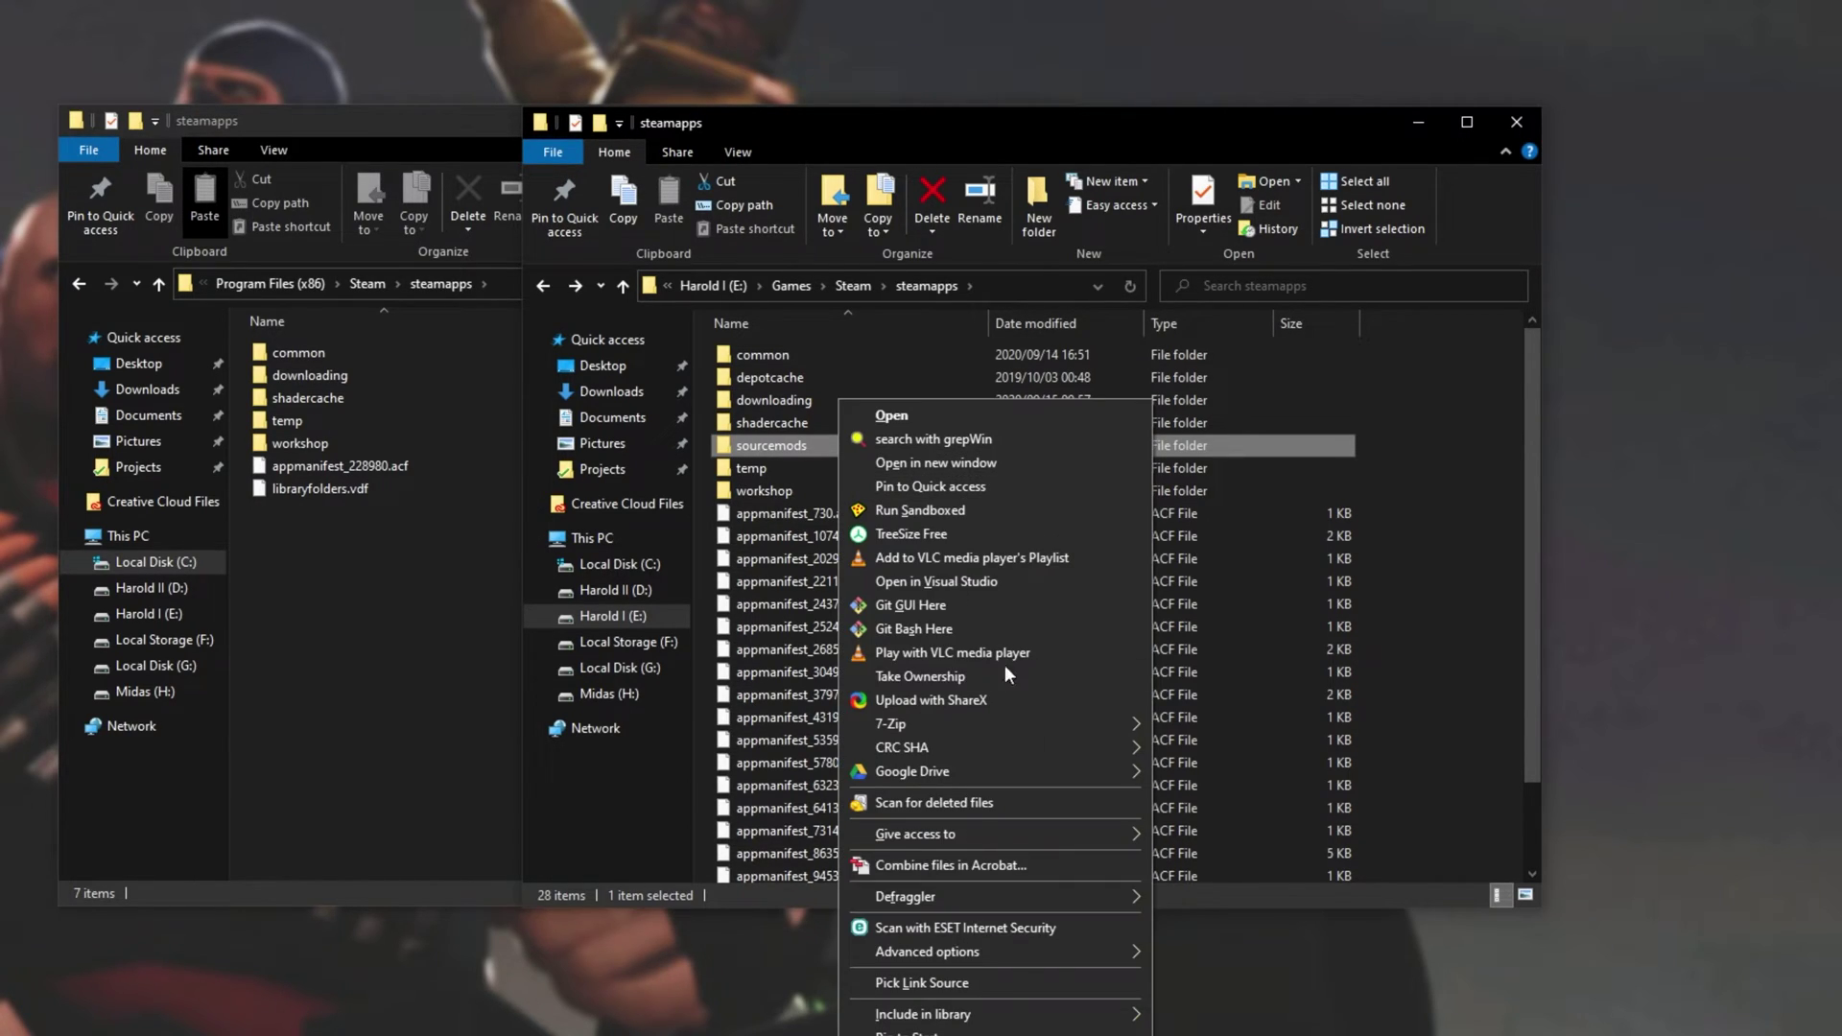
{"action": "left_click", "coordinate": [1036, 977]}
{"action": "left_click", "coordinate": [488, 544]}
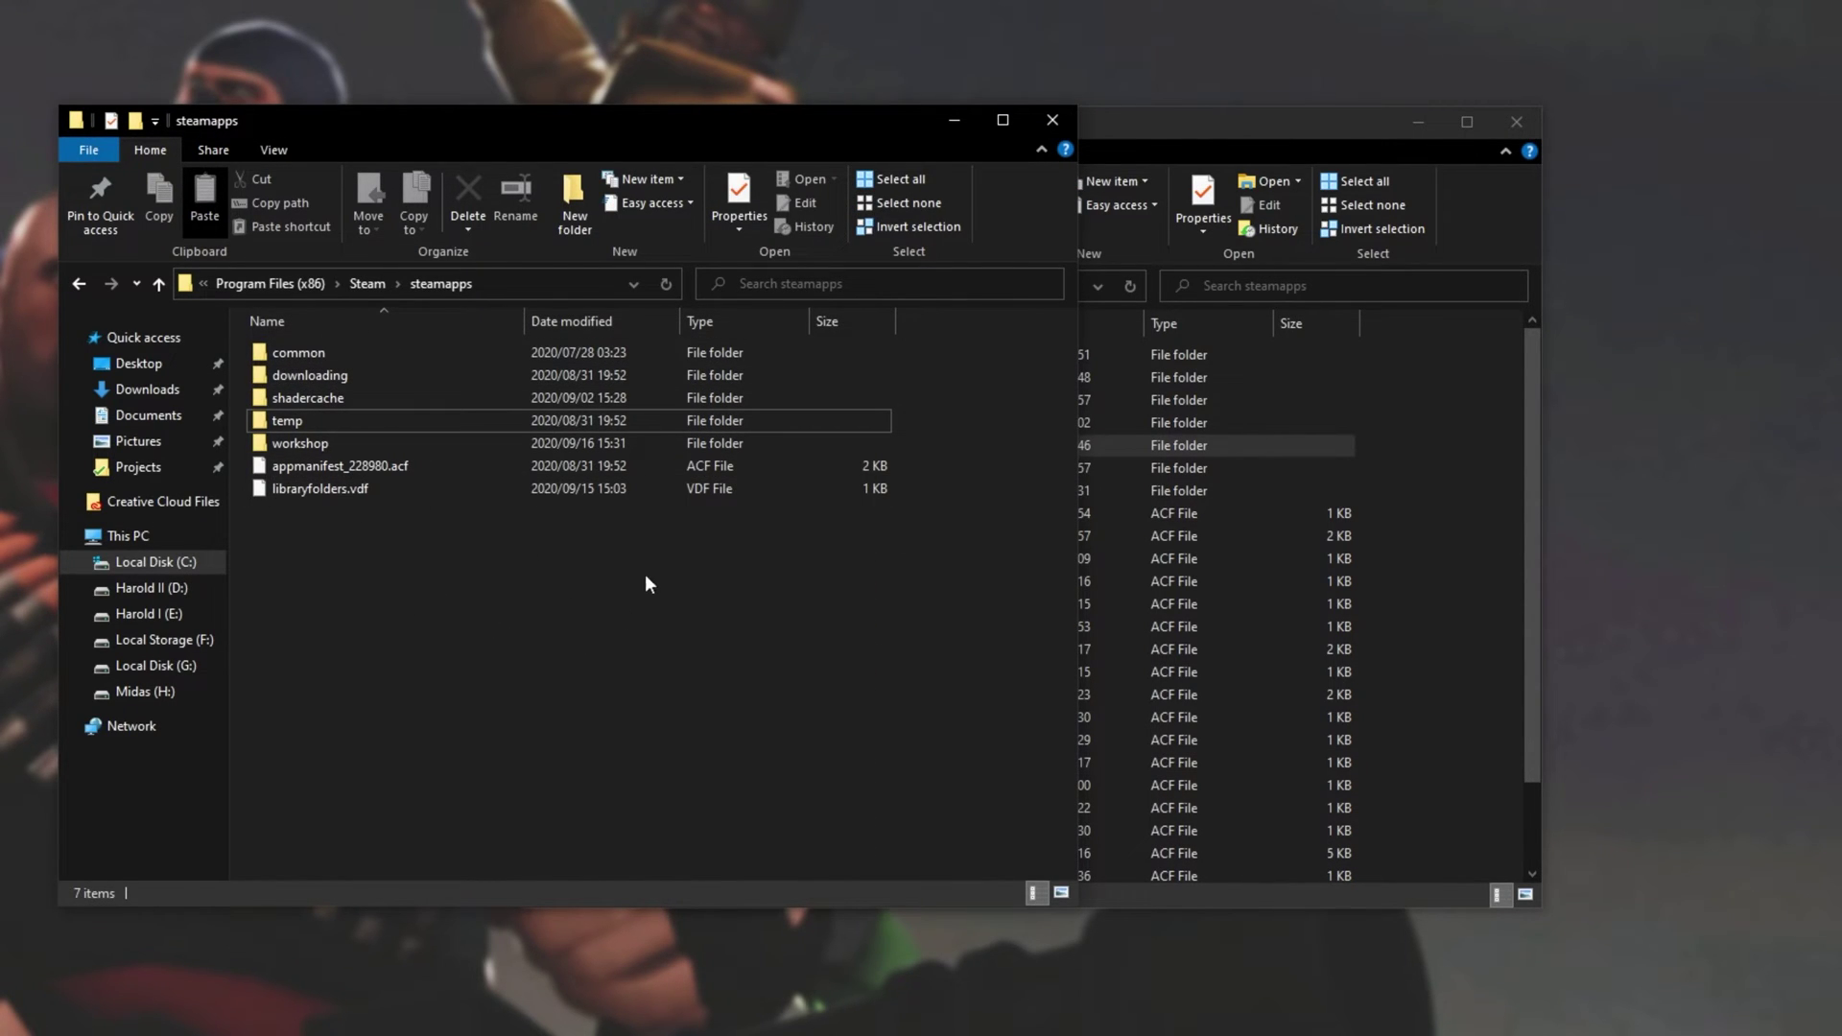
{"action": "right_click", "coordinate": [604, 574]}
{"action": "mouse_move", "coordinate": [758, 944]}
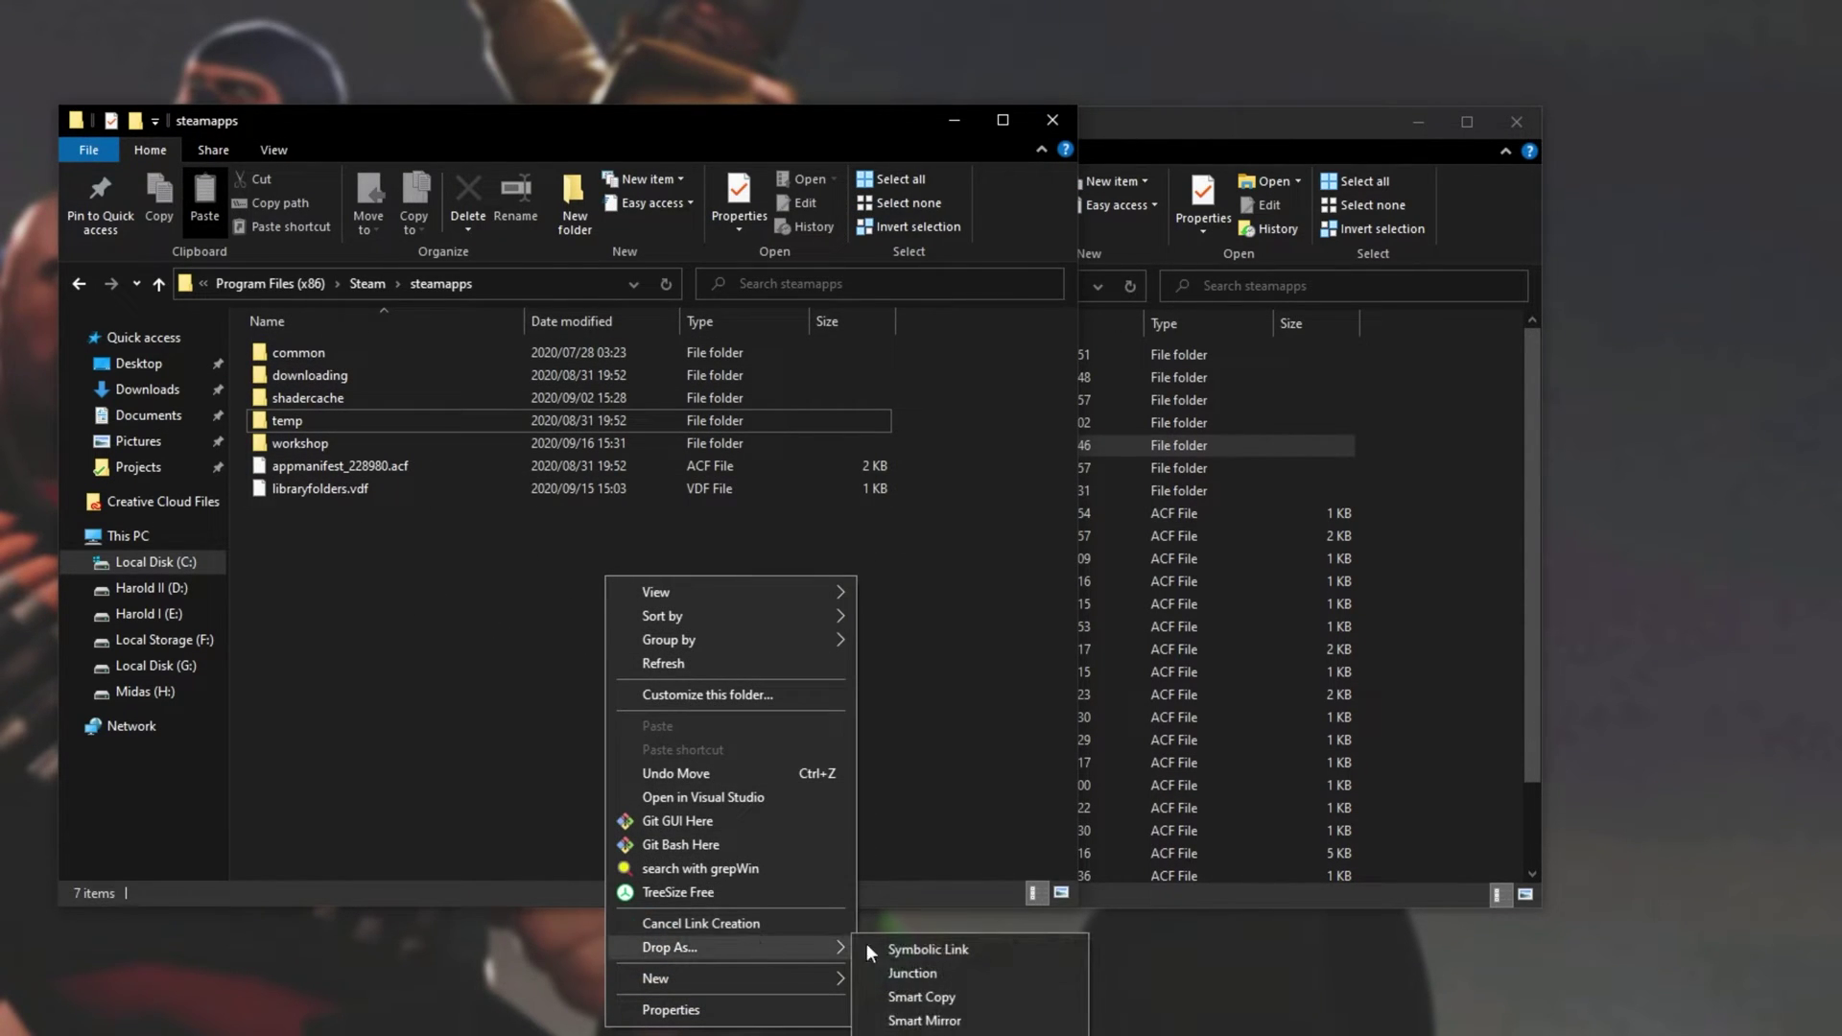
{"action": "left_click", "coordinate": [969, 951]}
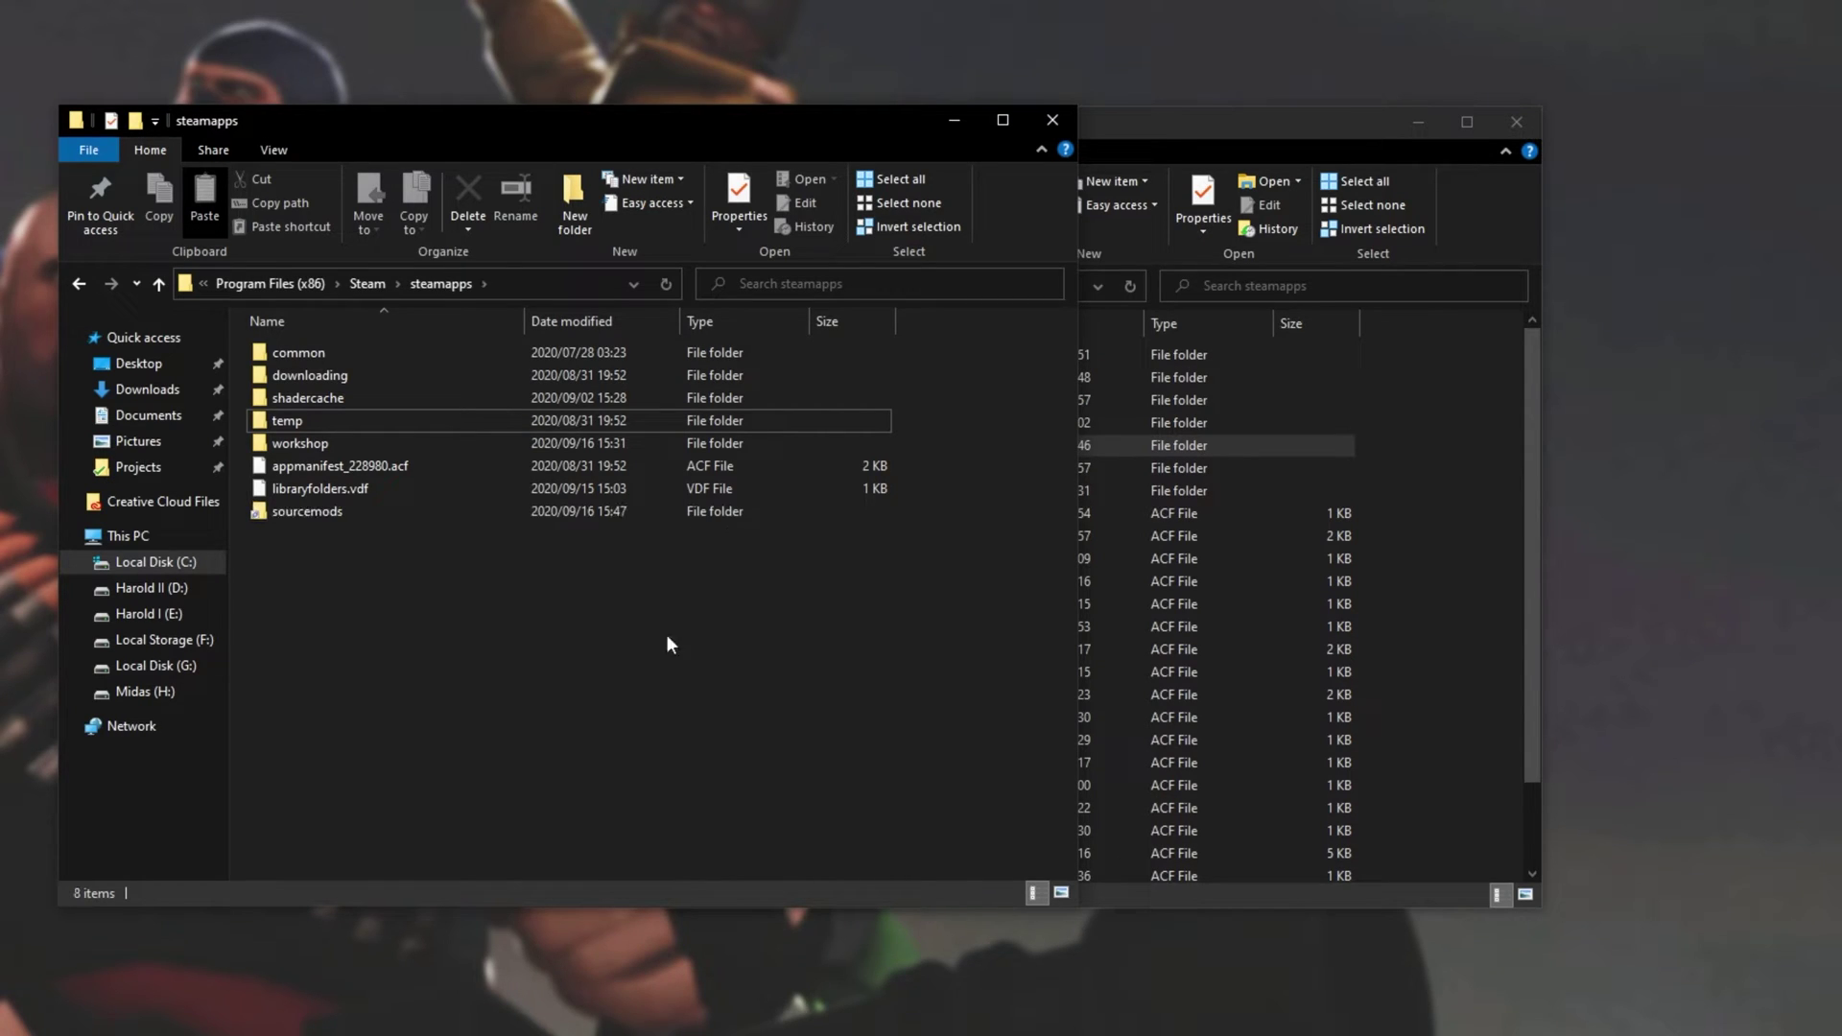
Step: Compare the tf2classic contents reached through the C: sourcemods link with those in the E: drive's sourcemods folder
{"action": "double_click", "coordinate": [298, 420]}
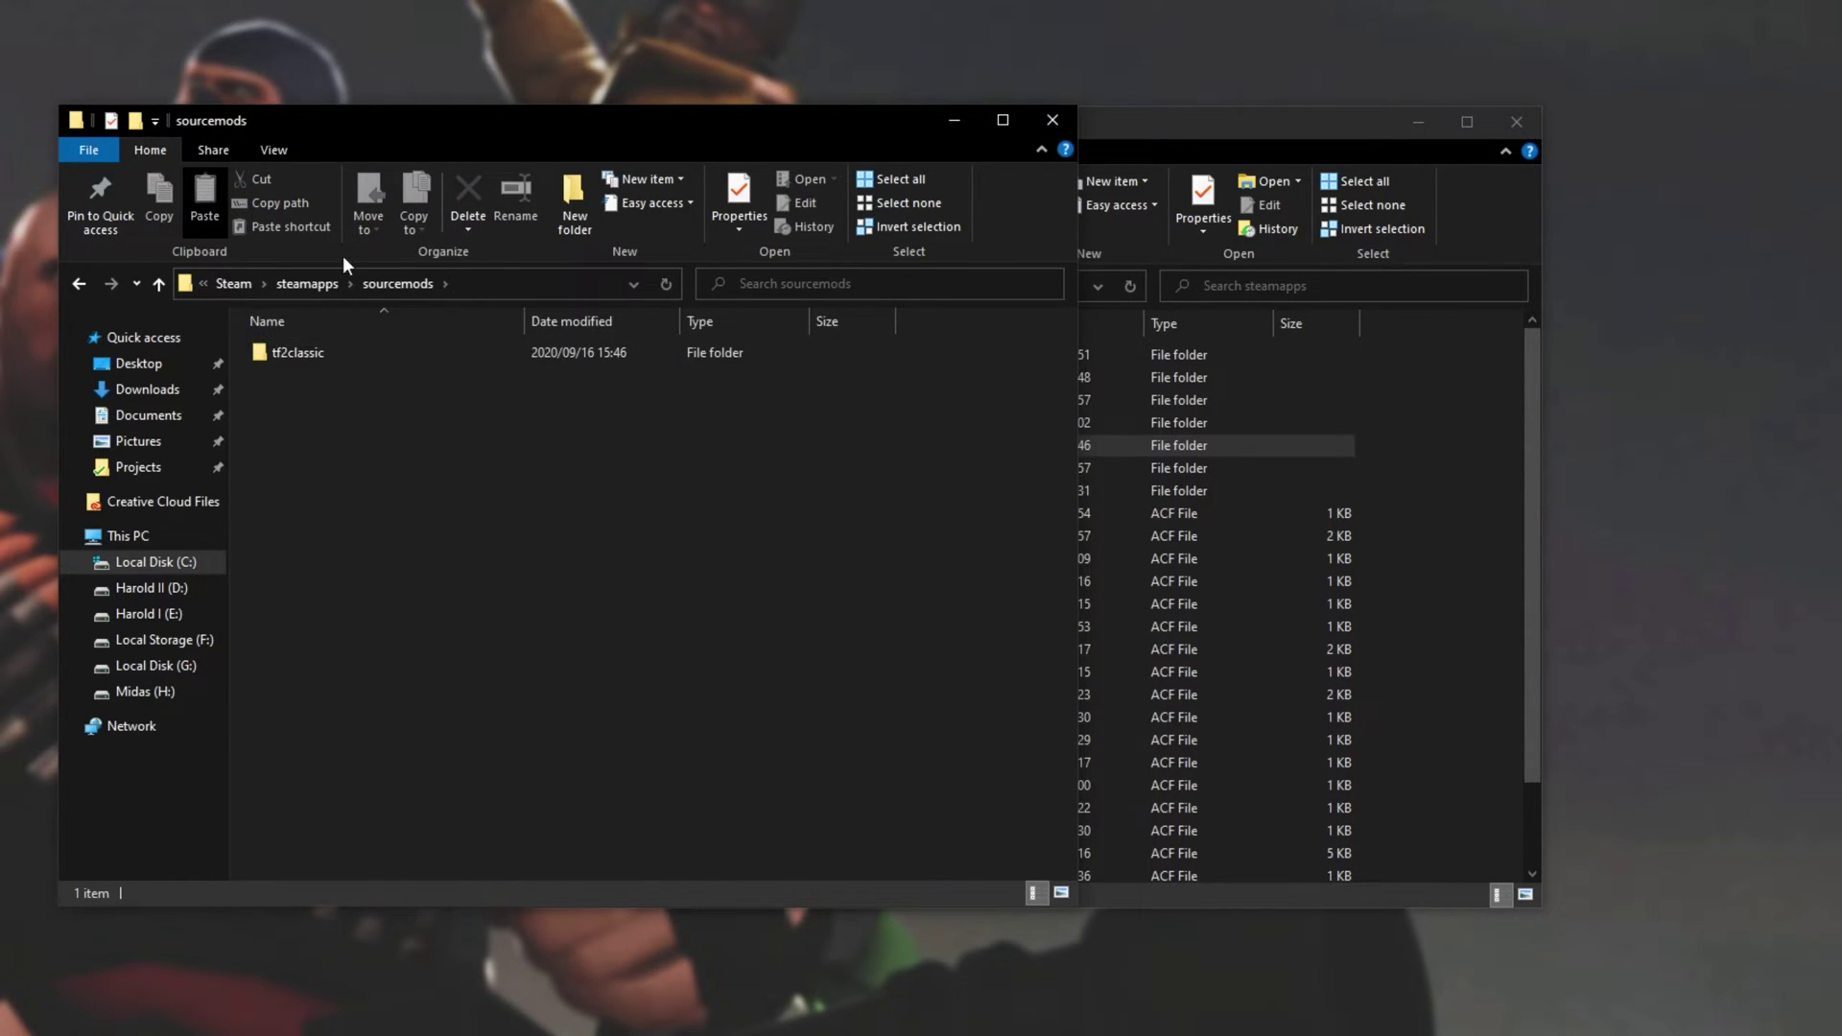
{"action": "left_click", "coordinate": [527, 280]}
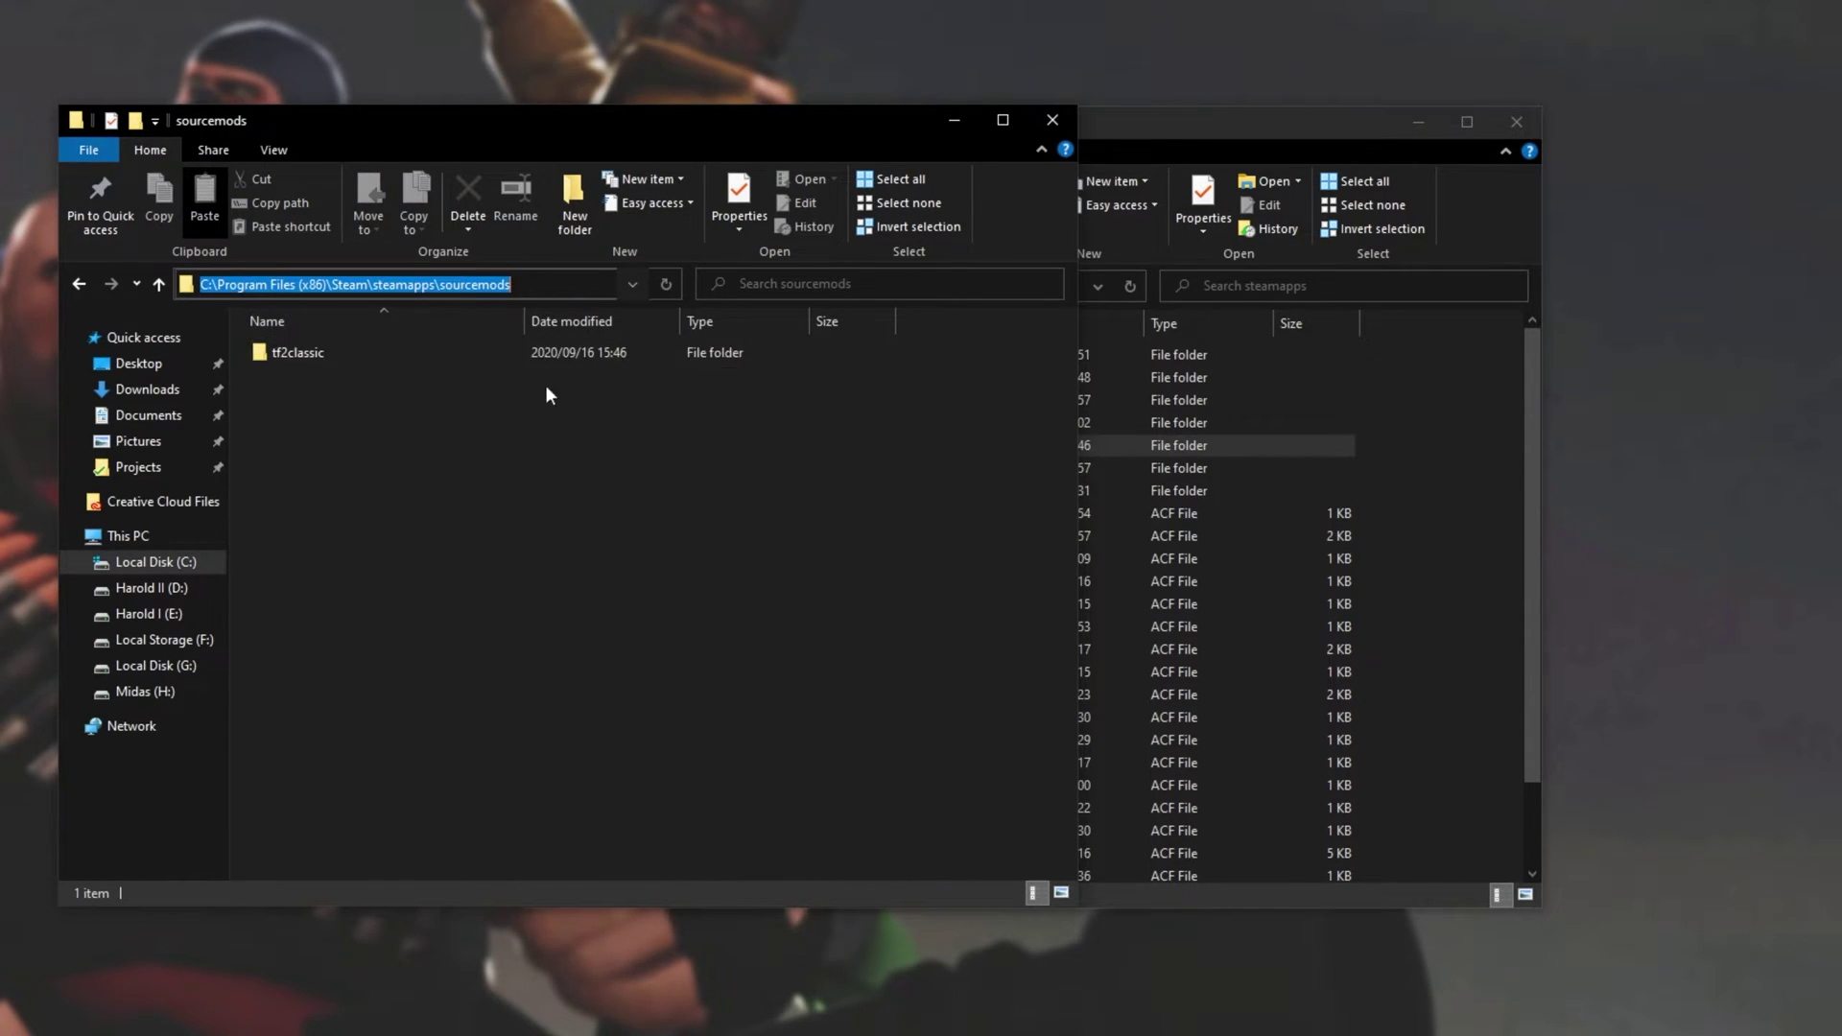
{"action": "double_click", "coordinate": [466, 353]}
{"action": "double_click", "coordinate": [1252, 445]}
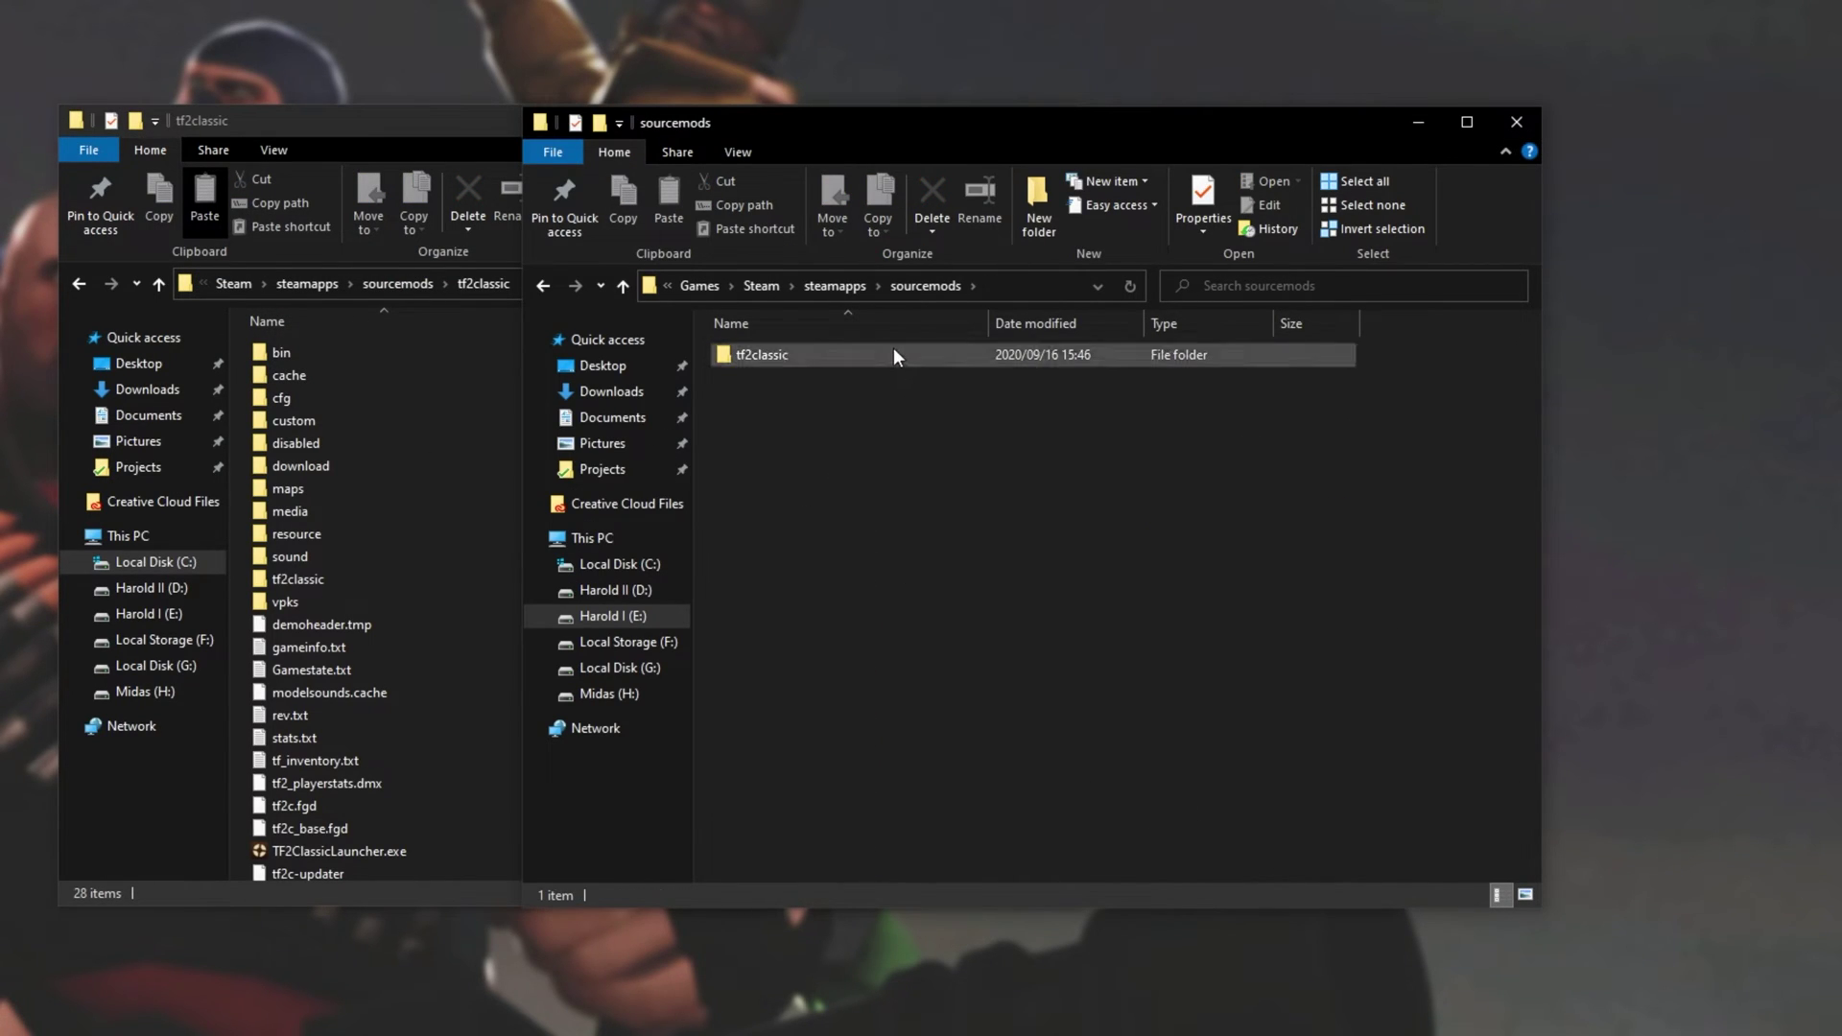
{"action": "double_click", "coordinate": [894, 353]}
{"action": "key", "text": "alt+Left"}
Step: Delete the sourcemods symbolic link from the C: drive's steamapps folder and bring the E: steamapps window forward
{"action": "left_click", "coordinate": [492, 572]}
{"action": "key", "text": "alt+Up"}
{"action": "key", "text": "alt+Up"}
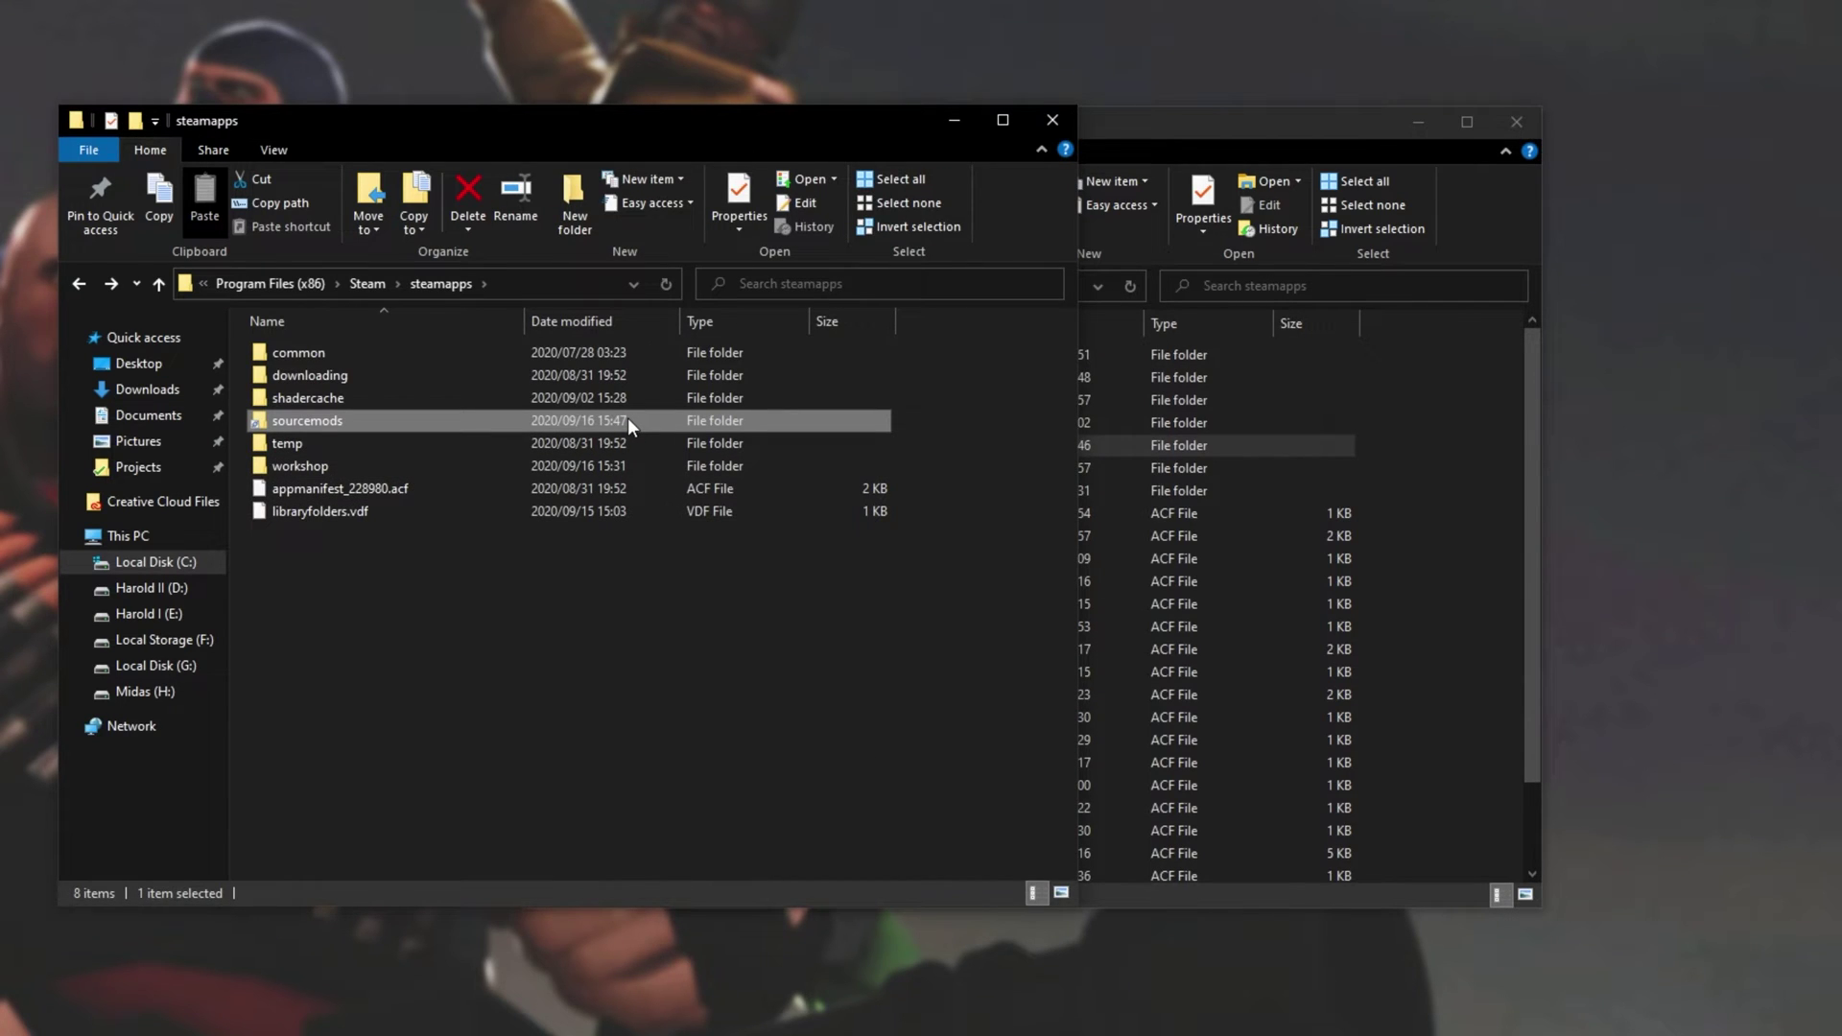
{"action": "key", "text": "Delete"}
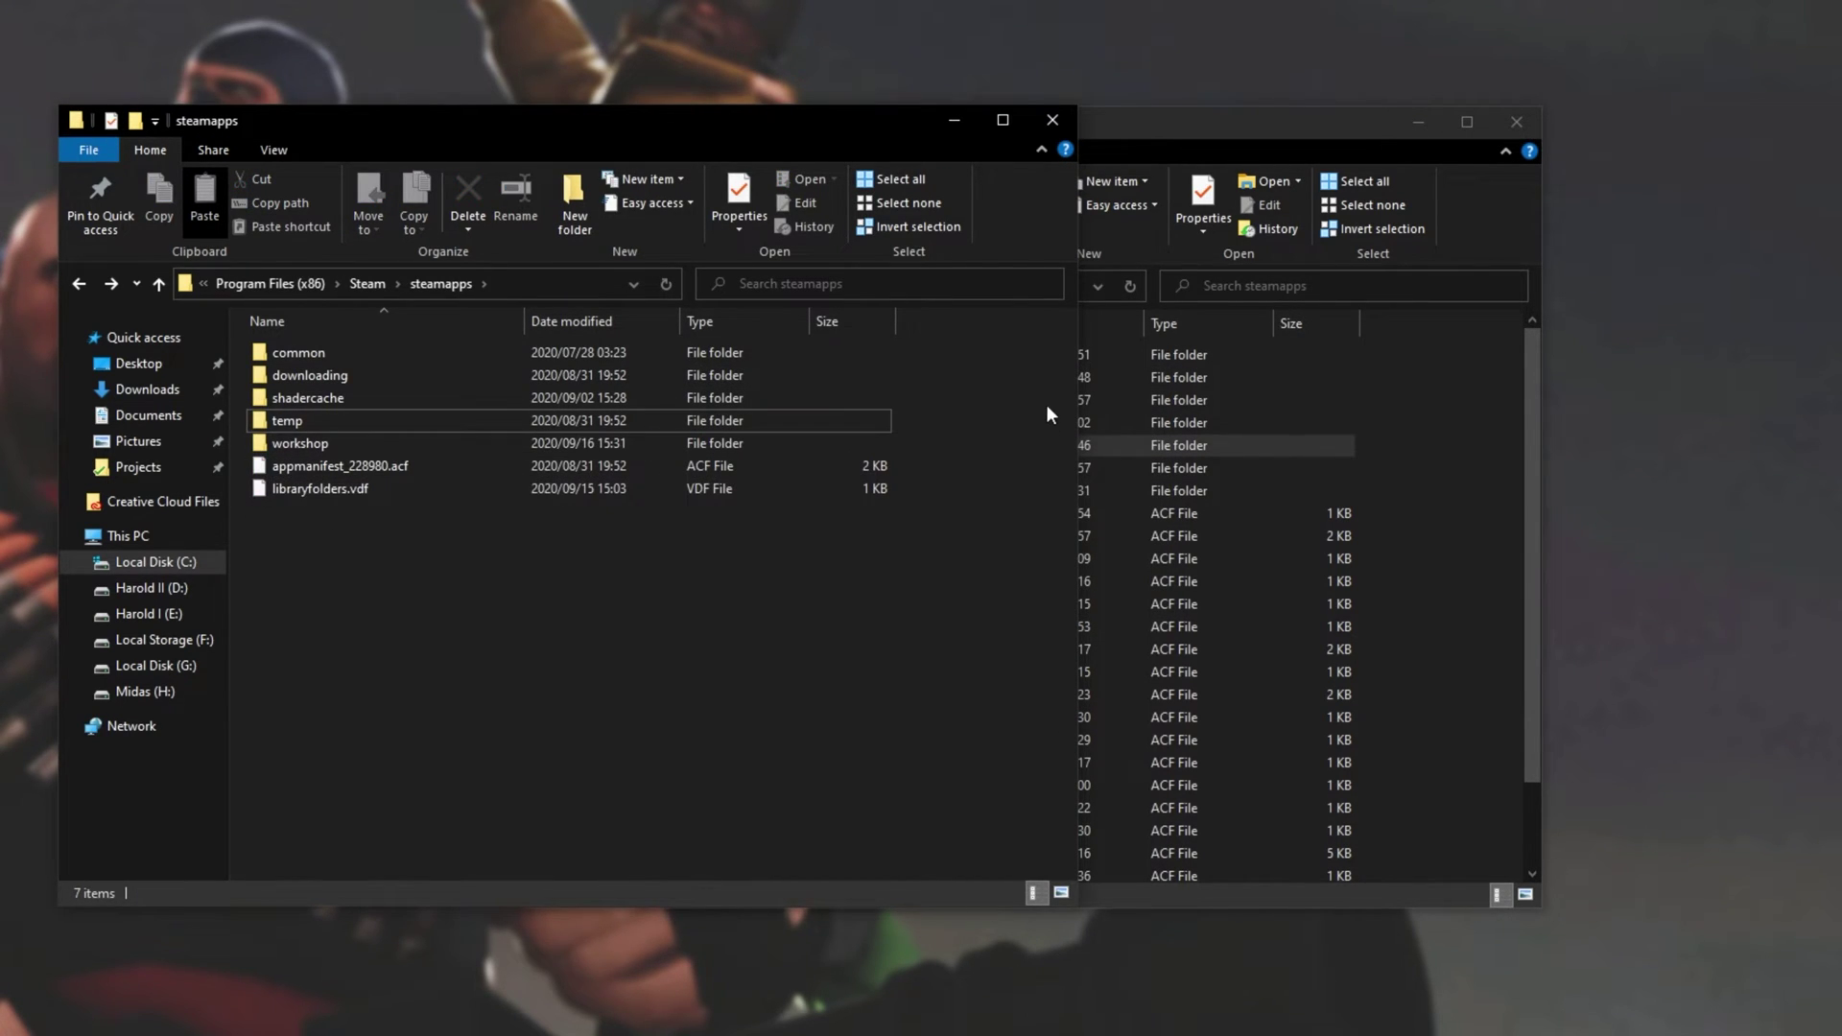
{"action": "left_click", "coordinate": [1508, 429]}
{"action": "left_click_drag", "start_coordinate": [1167, 123], "coordinate": [1229, 121]}
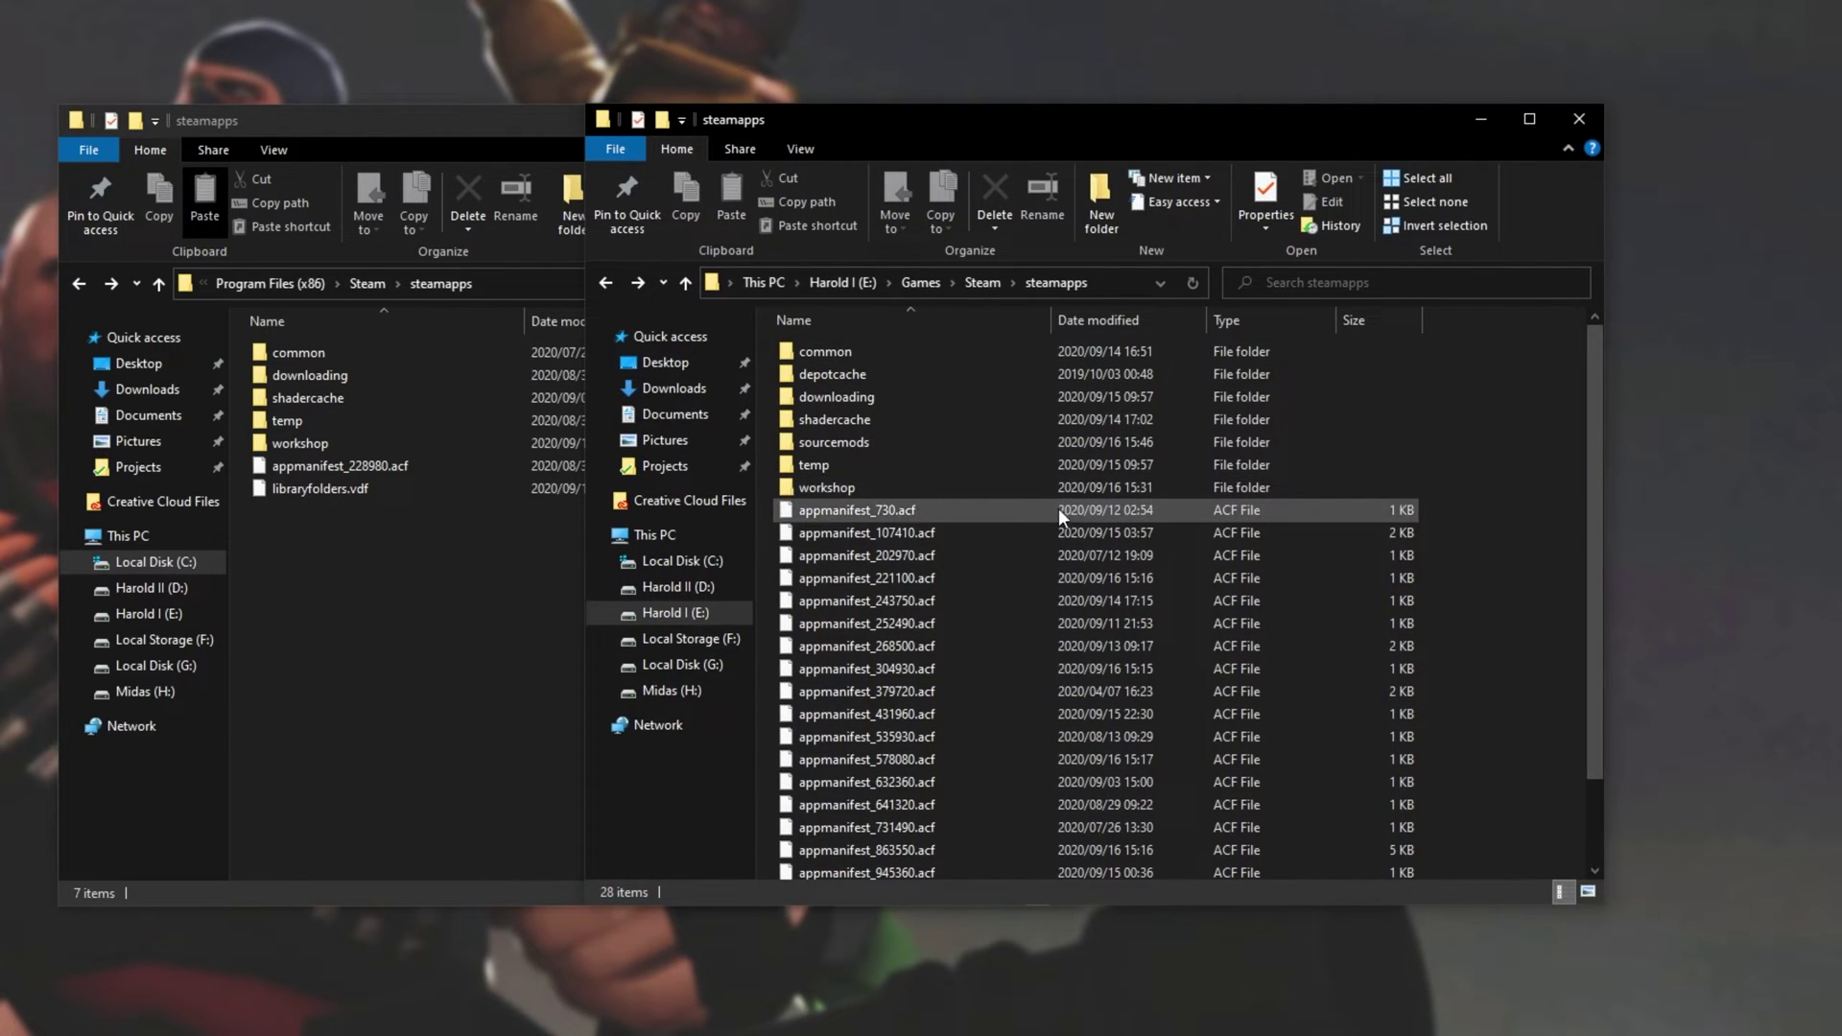
Step: Open a Command Prompt and prepare a mklink /d command with two empty quoted paths, ready to fill the first
{"action": "key", "text": "super"}
{"action": "type", "text": "cmd"}
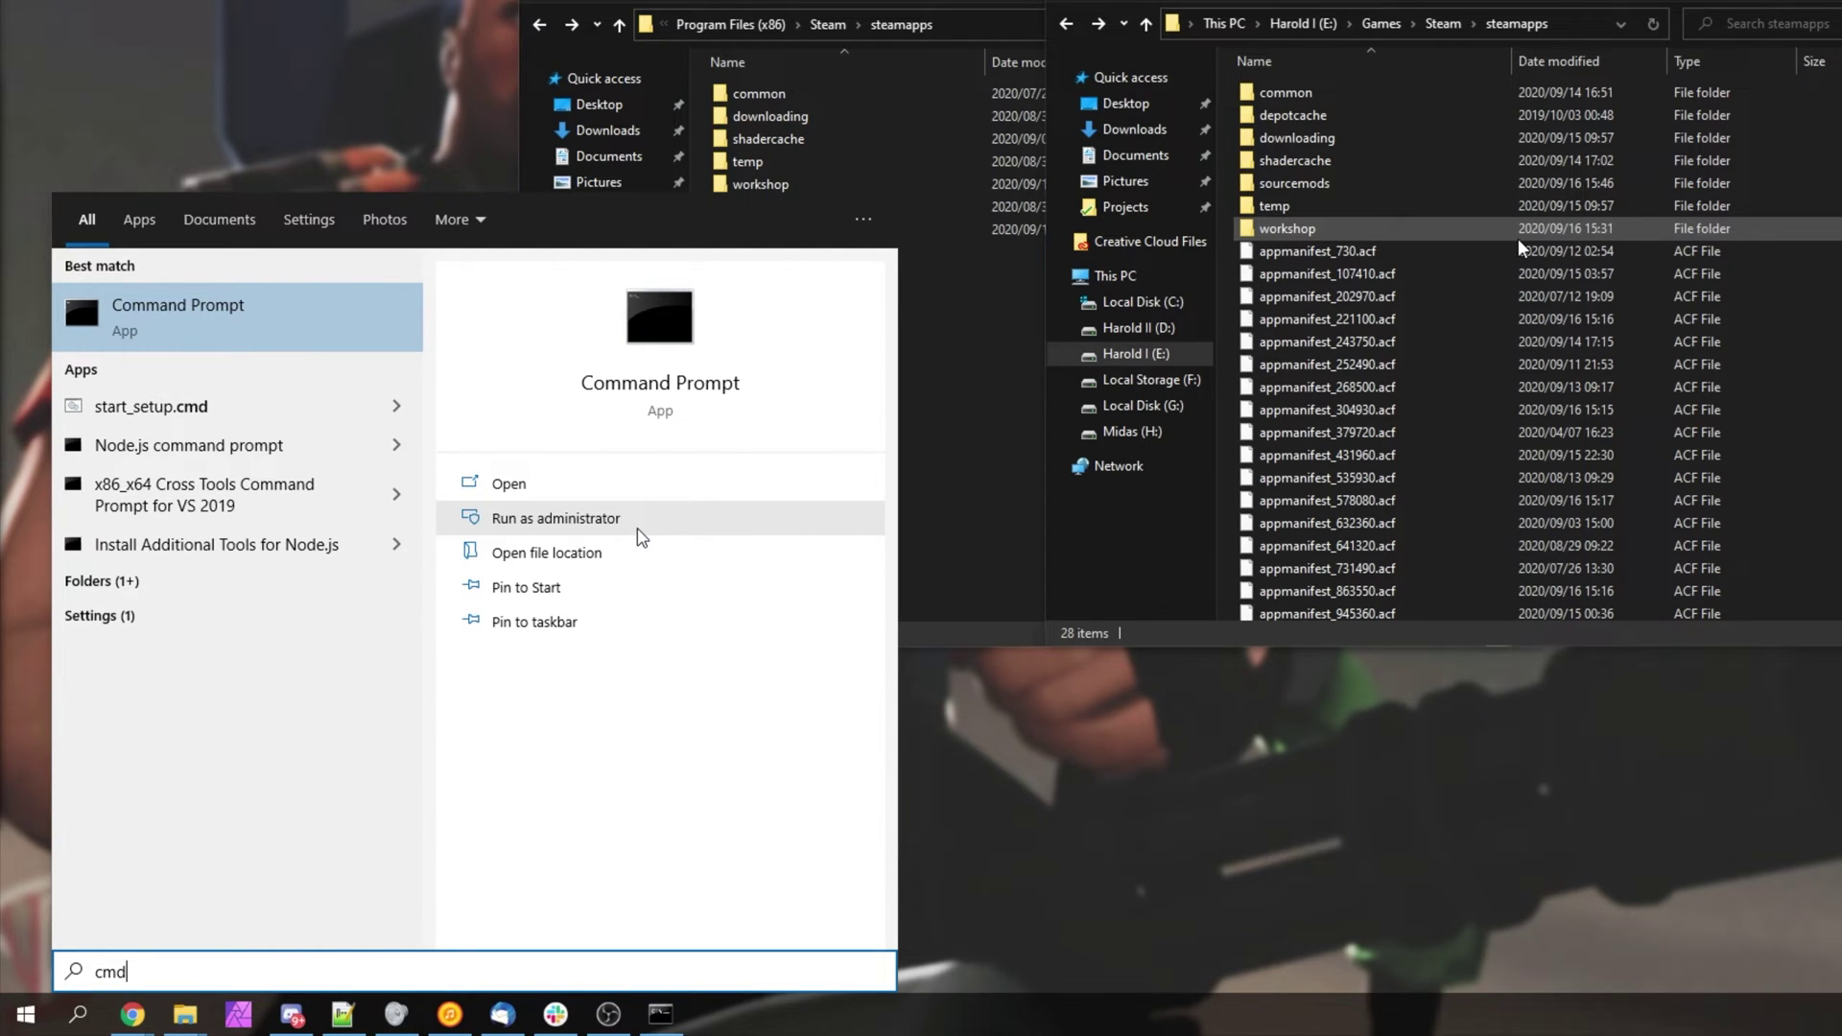
{"action": "key", "text": "Return"}
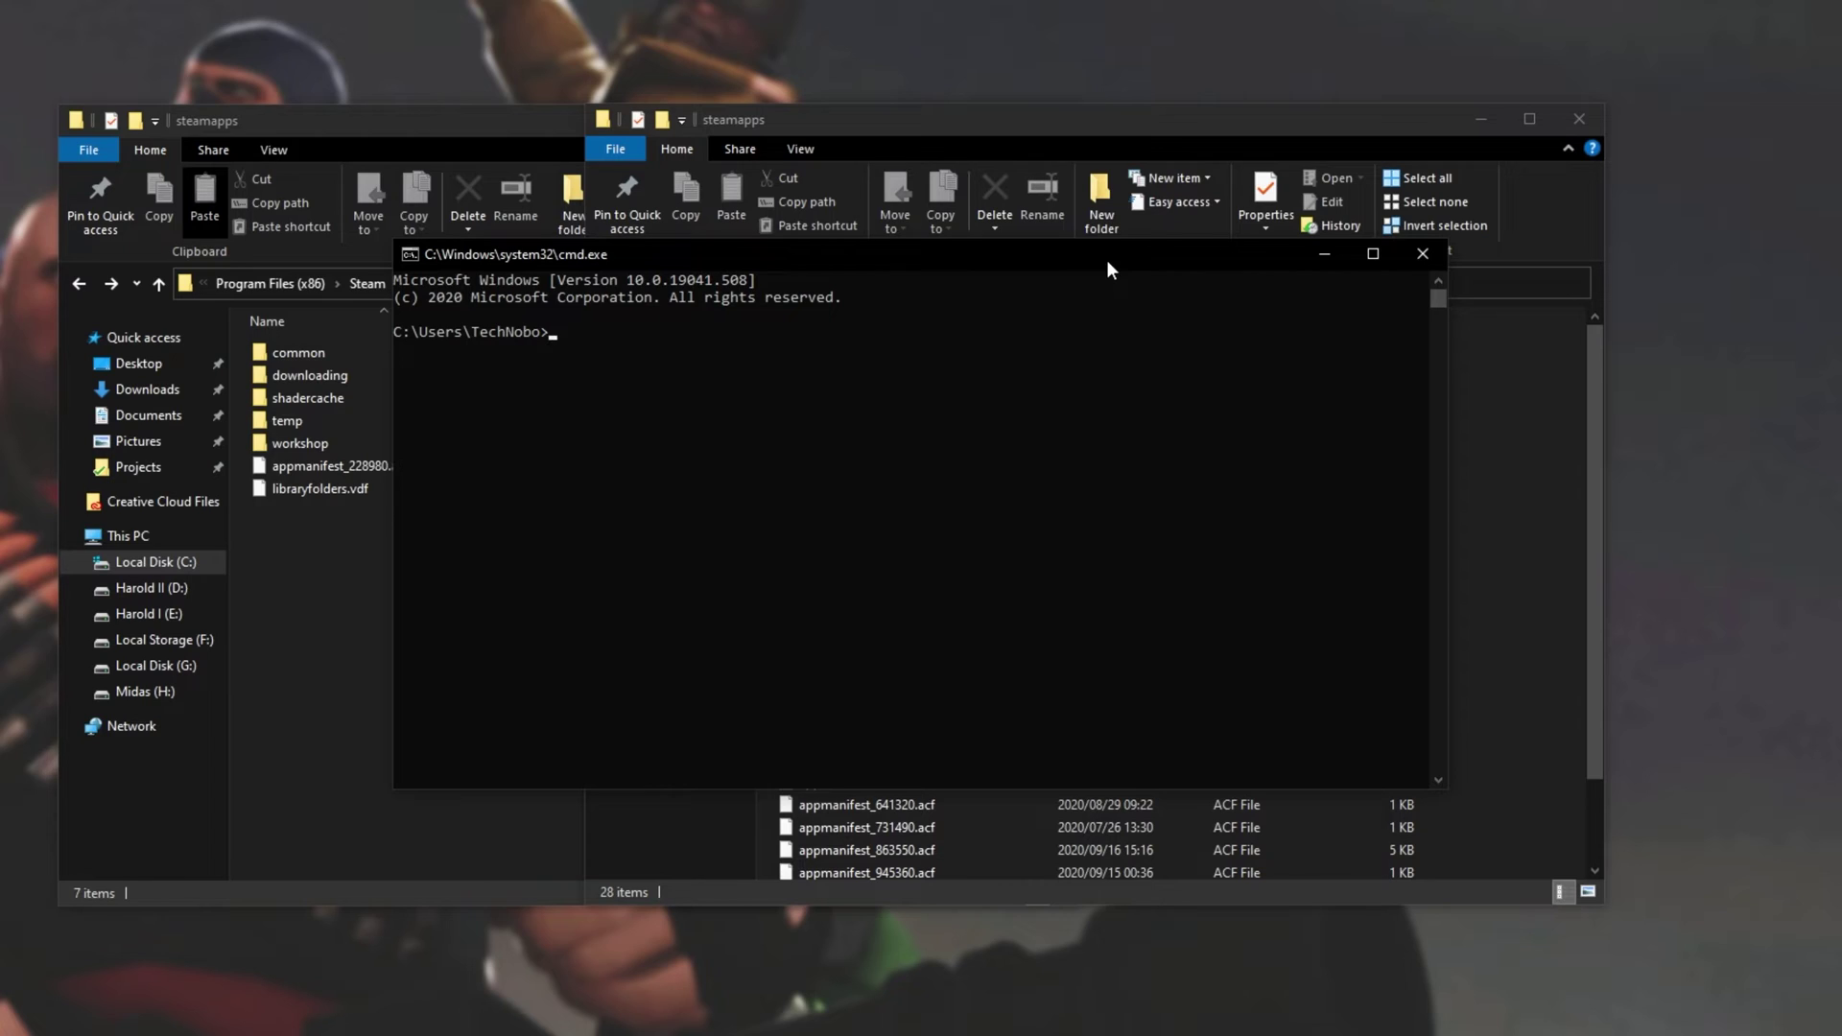
{"action": "type", "text": "mklink /d \"\" \"\""}
{"action": "key", "text": "Left"}
{"action": "key", "text": "Left"}
{"action": "key", "text": "Left"}
{"action": "key", "text": "Left"}
Step: Fill the first quoted path with the copied C: drive steamapps folder path, extended with \sourcemods
{"action": "left_click", "coordinate": [423, 142]}
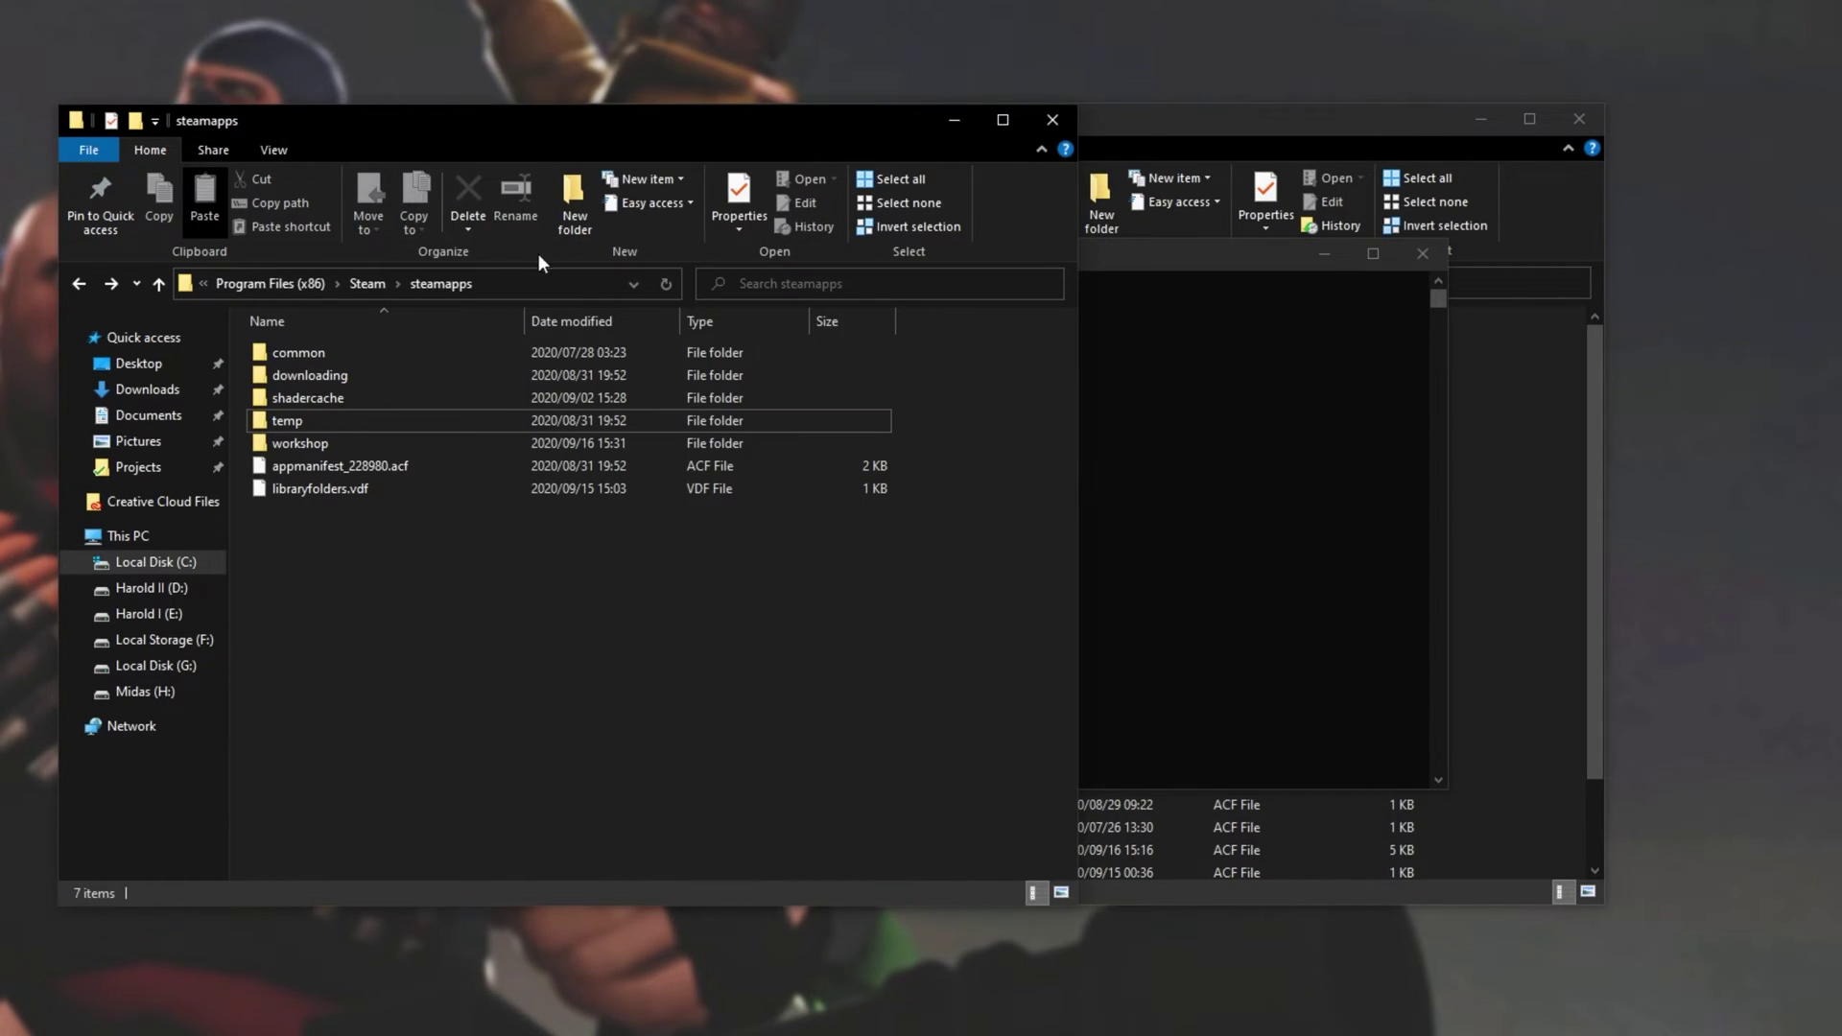
{"action": "left_click", "coordinate": [506, 280]}
{"action": "key", "text": "ctrl+c"}
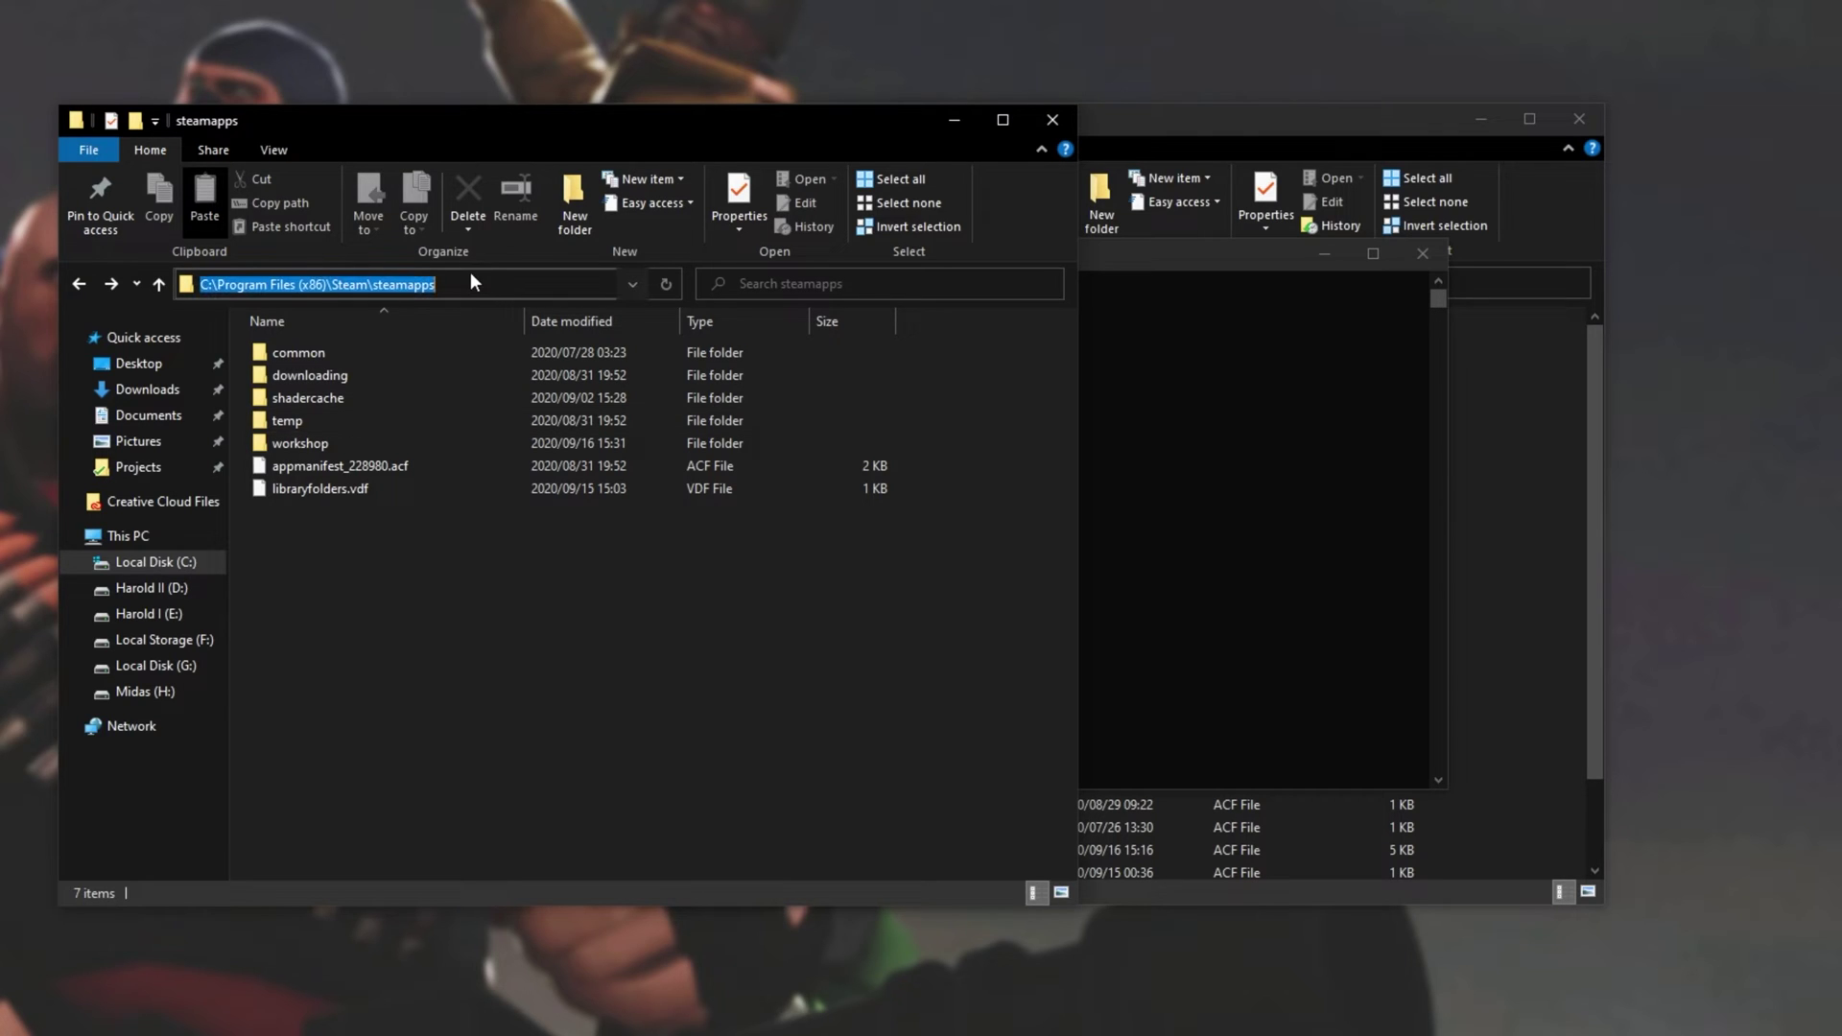
{"action": "left_click", "coordinate": [1162, 253]}
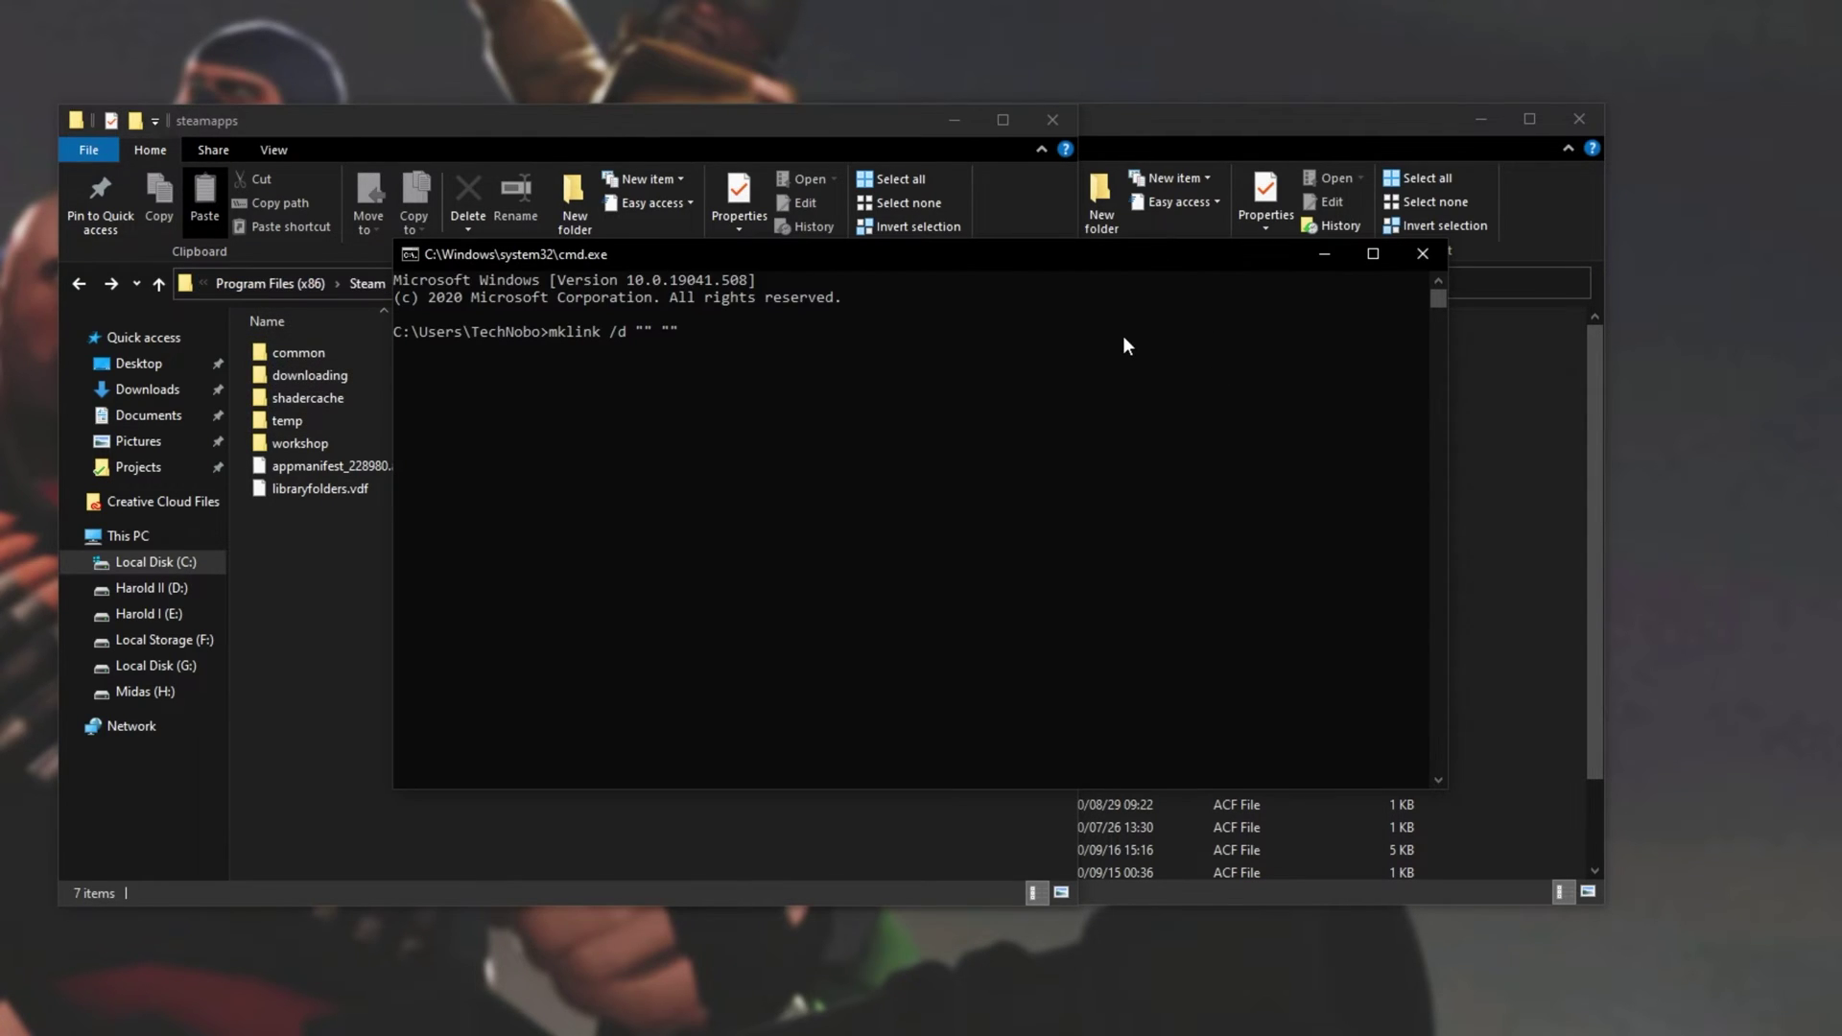
{"action": "key", "text": "ctrl+v"}
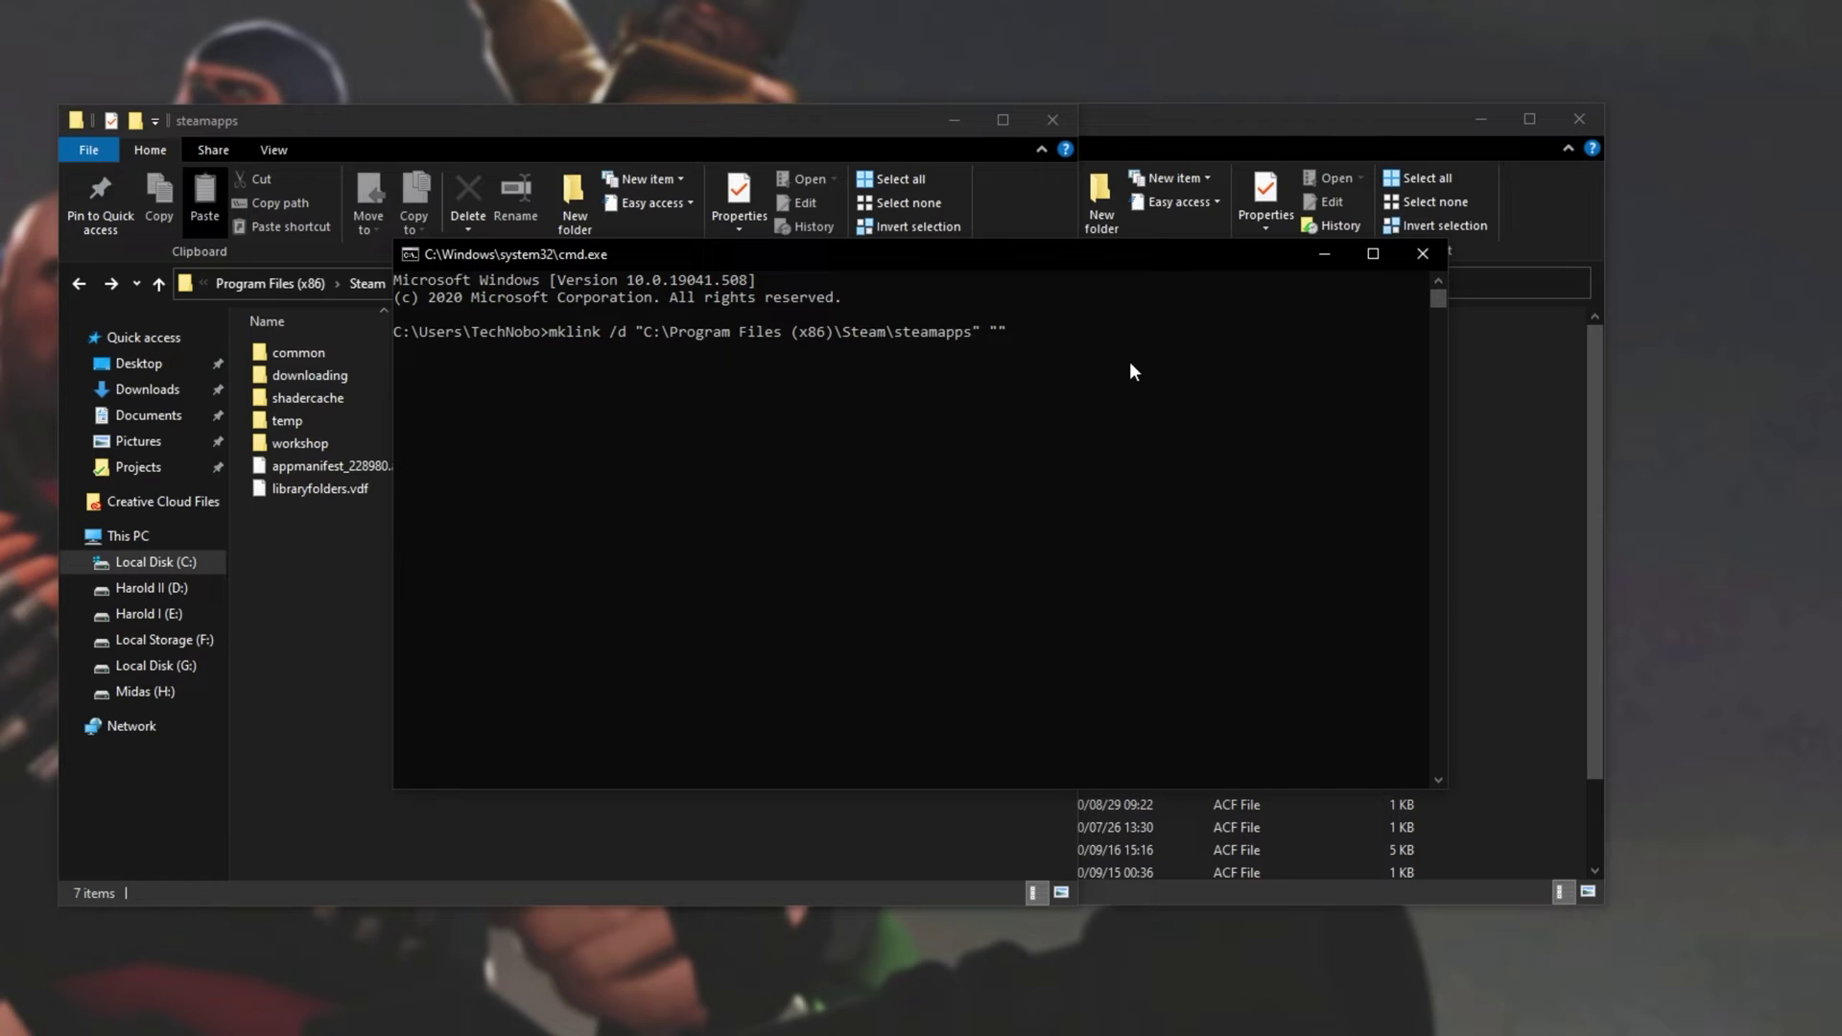
{"action": "type", "text": "\\sourcemods"}
Step: Copy the E: drive's sourcemods folder path into the mklink command as the quoted target, E:\Games\Steam\steamapps\sourcemods
{"action": "left_click", "coordinate": [1528, 233]}
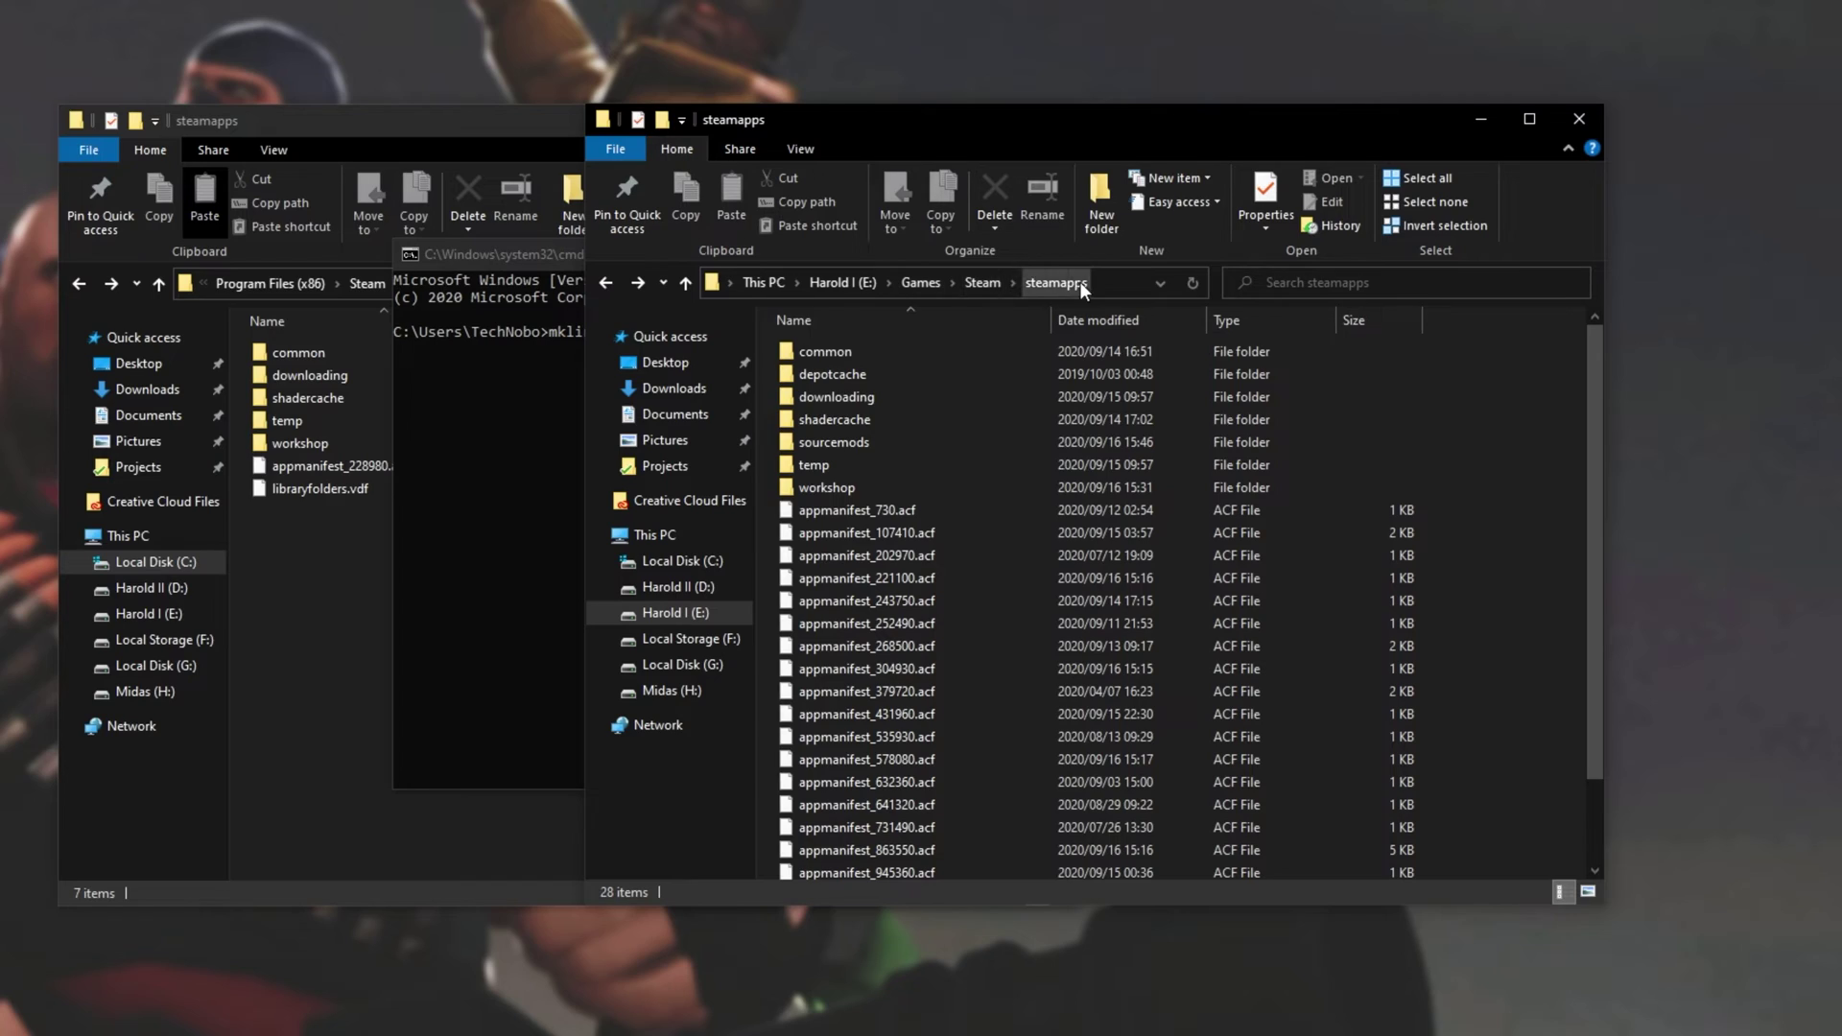
{"action": "double_click", "coordinate": [924, 441]}
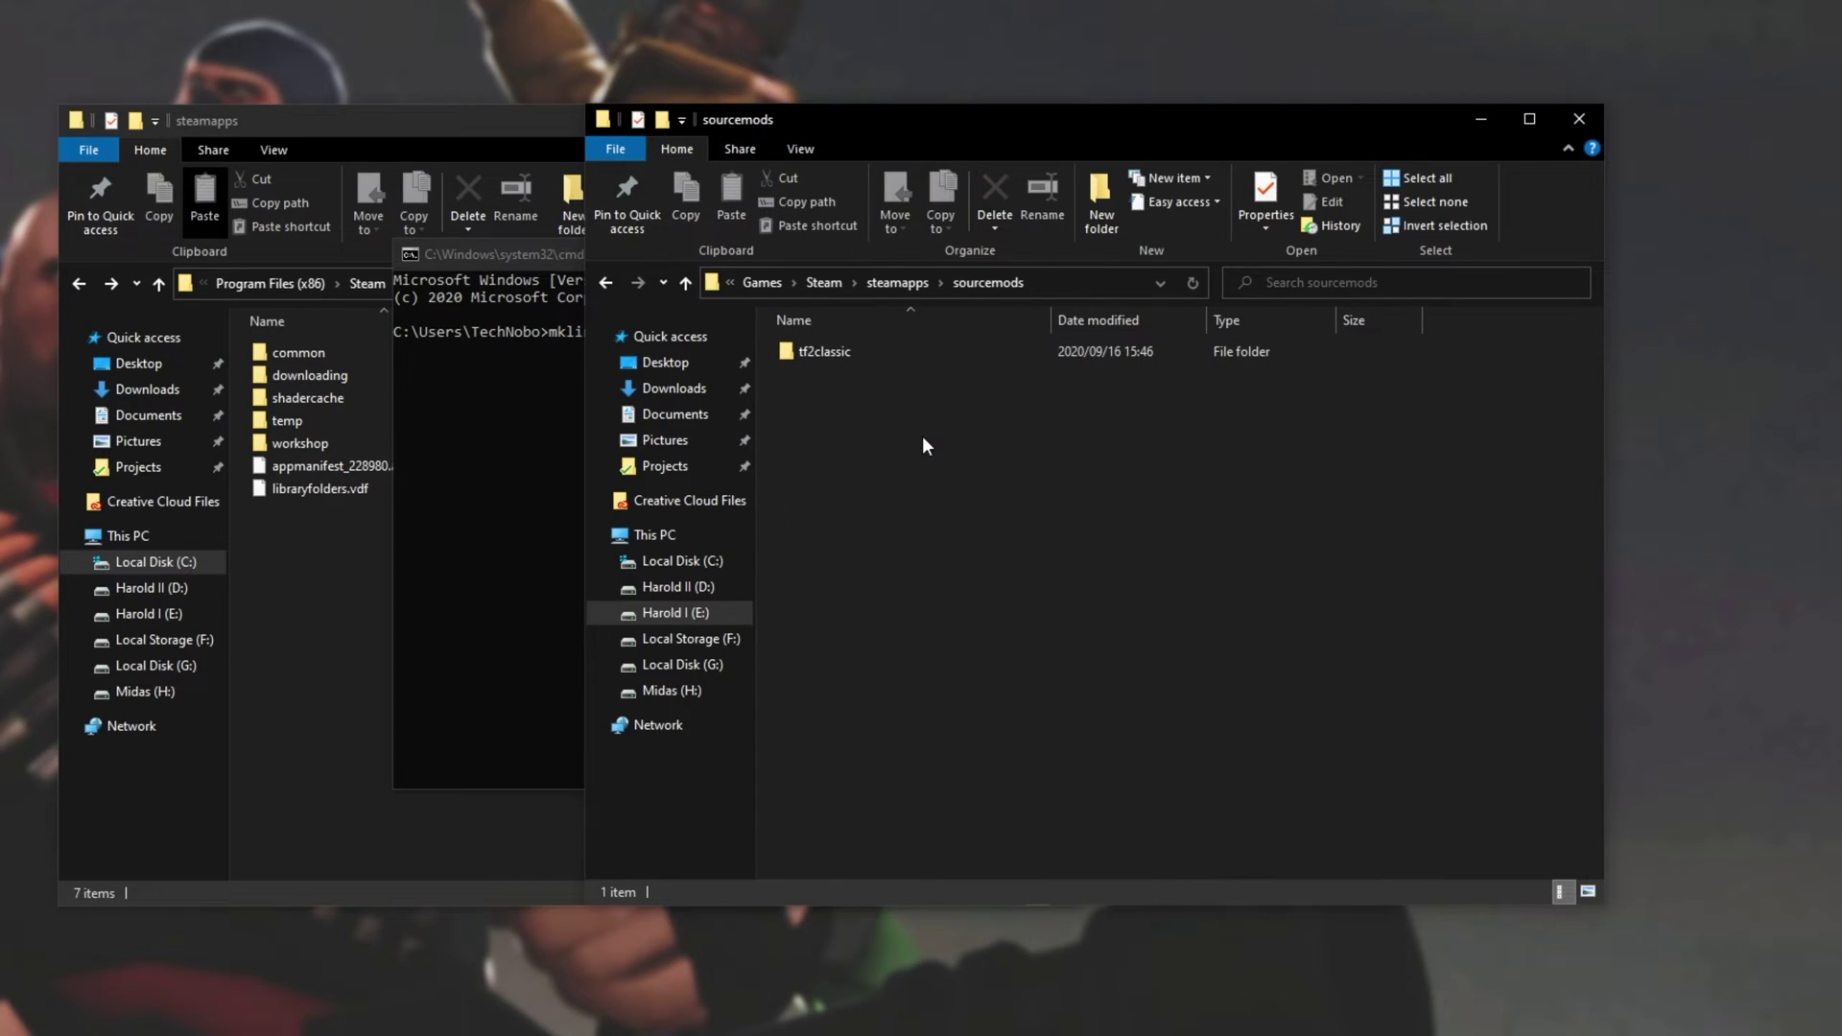
{"action": "left_click", "coordinate": [1057, 284]}
{"action": "key", "text": "ctrl+c"}
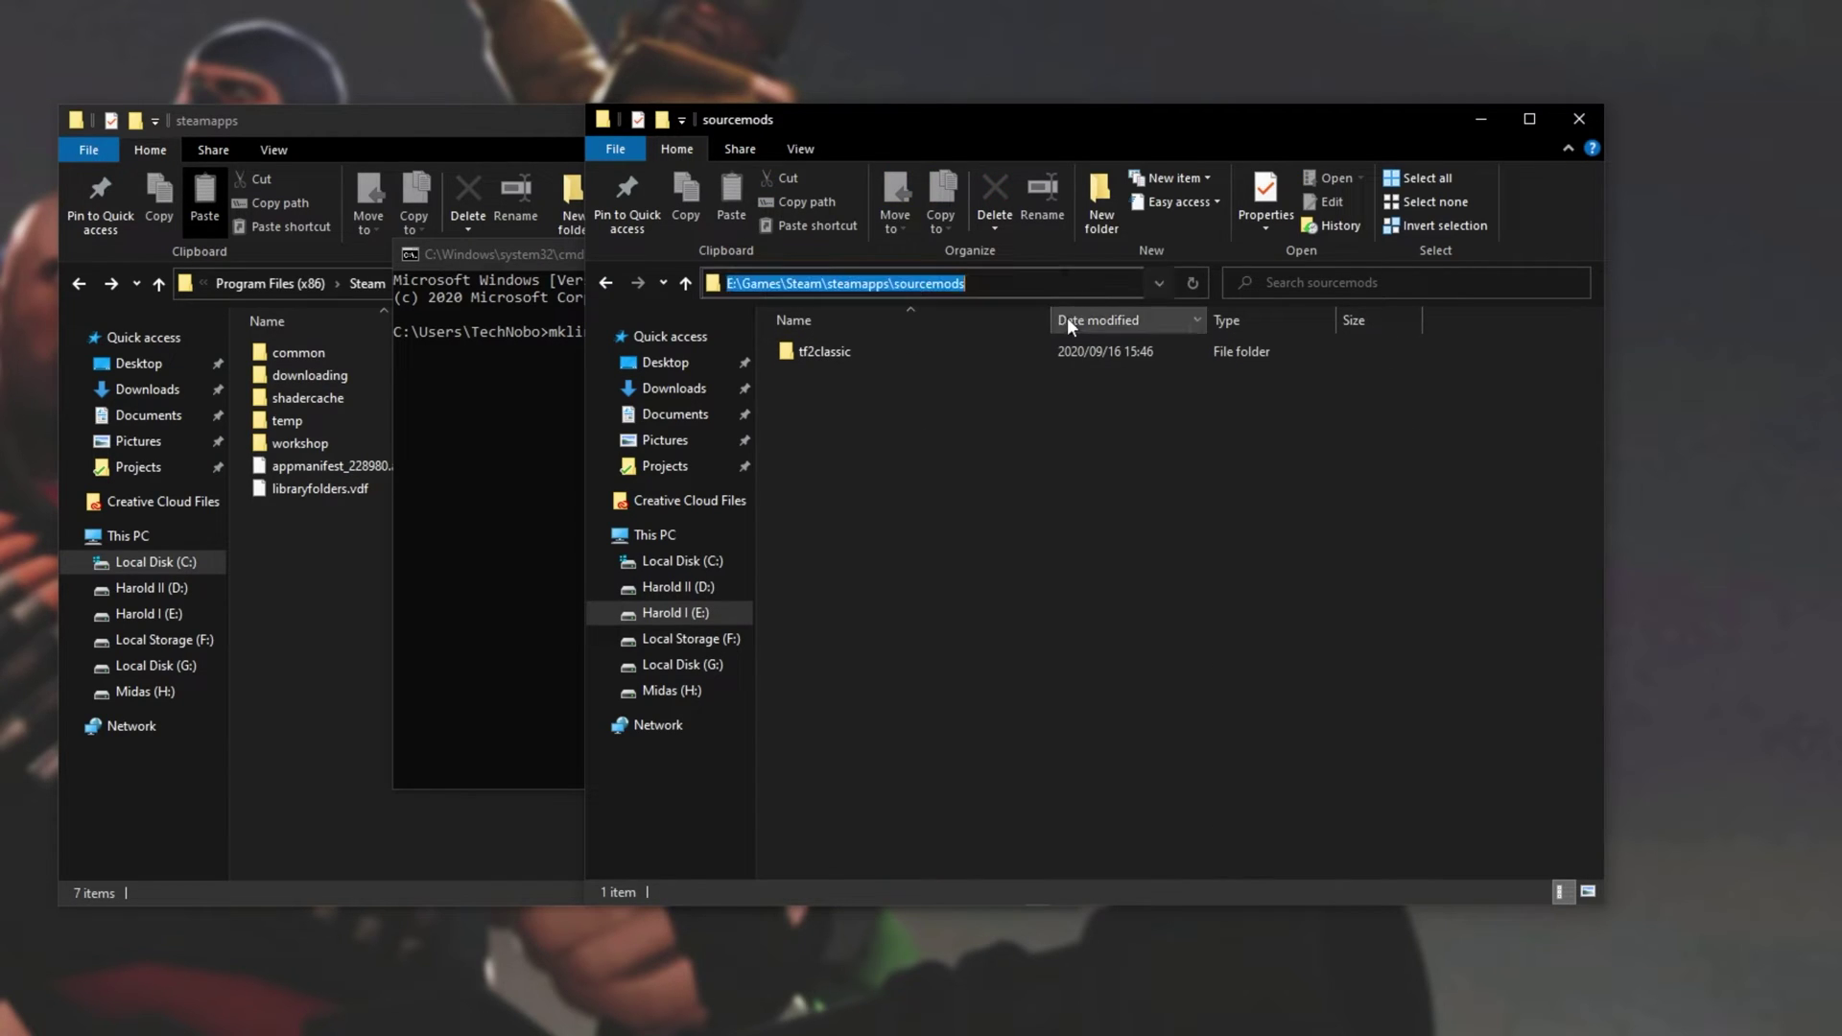
{"action": "left_click", "coordinate": [582, 401]}
{"action": "key", "text": "ctrl+v"}
{"action": "type", "text": "\""}
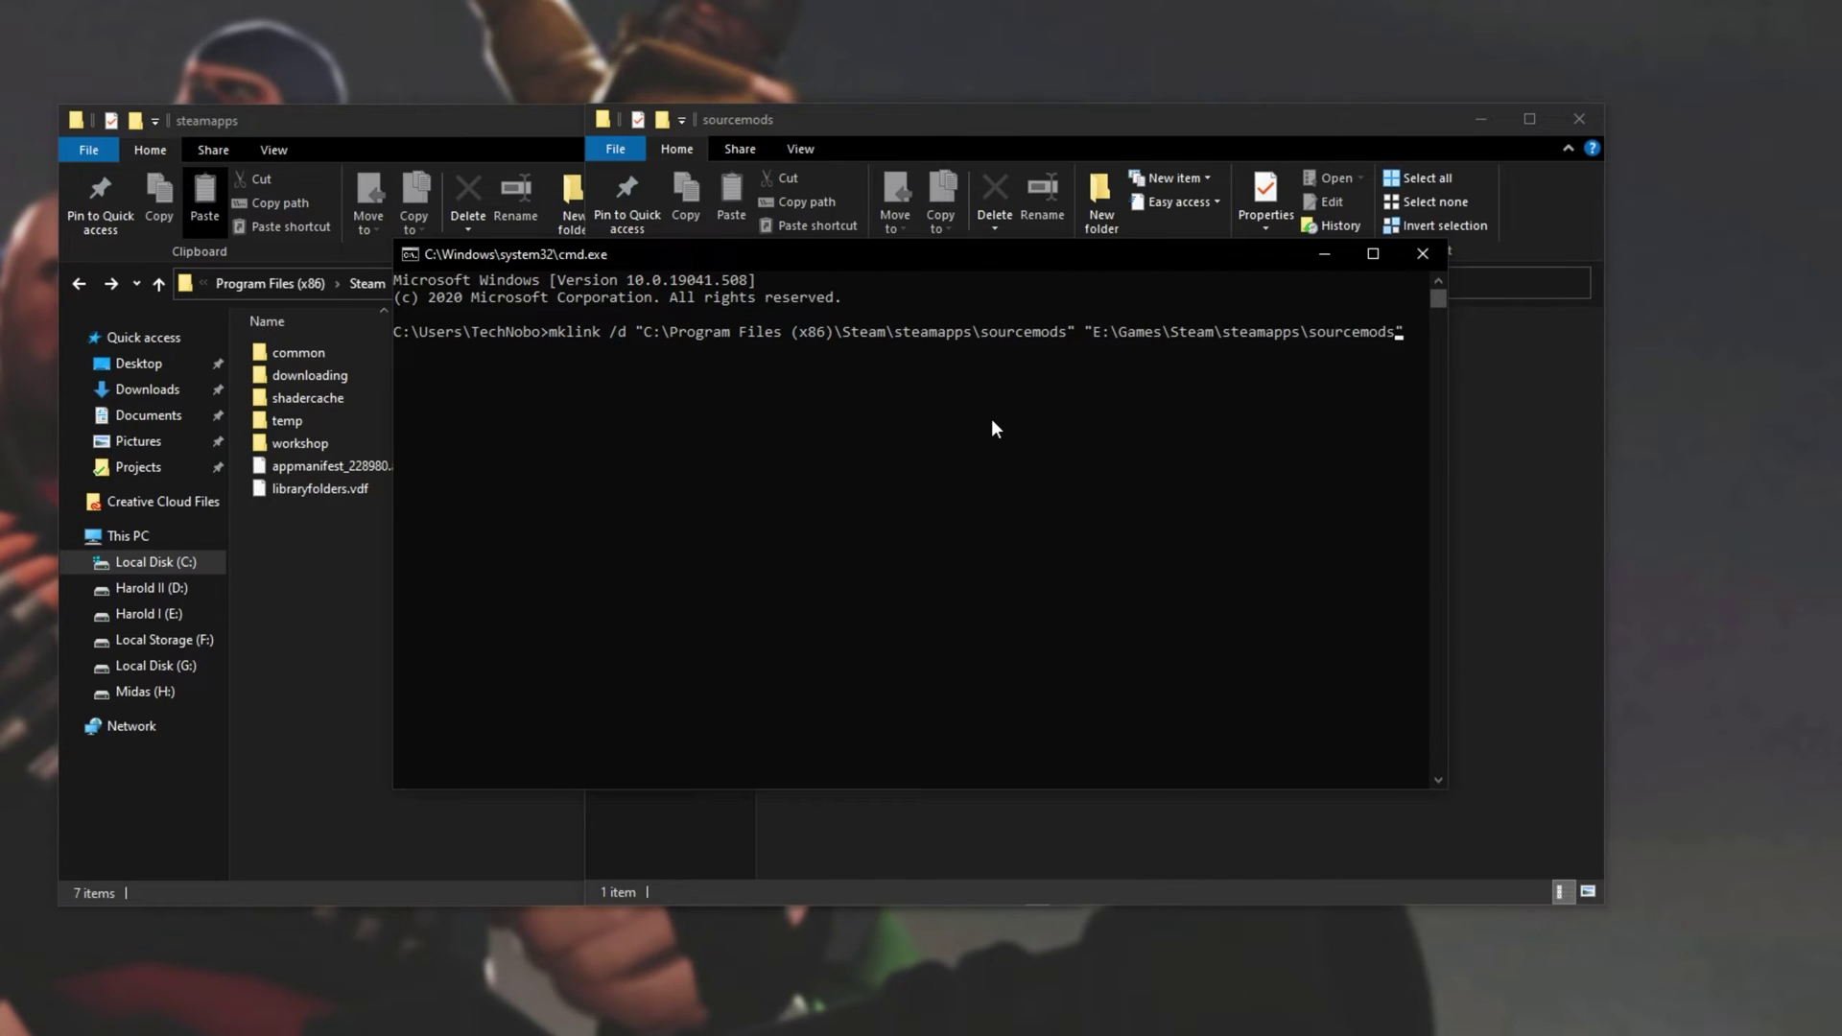
Step: Review the mklink /d command's option, C: link path and E: target path
{"action": "left_click_drag", "start_coordinate": [549, 334], "coordinate": [627, 336]}
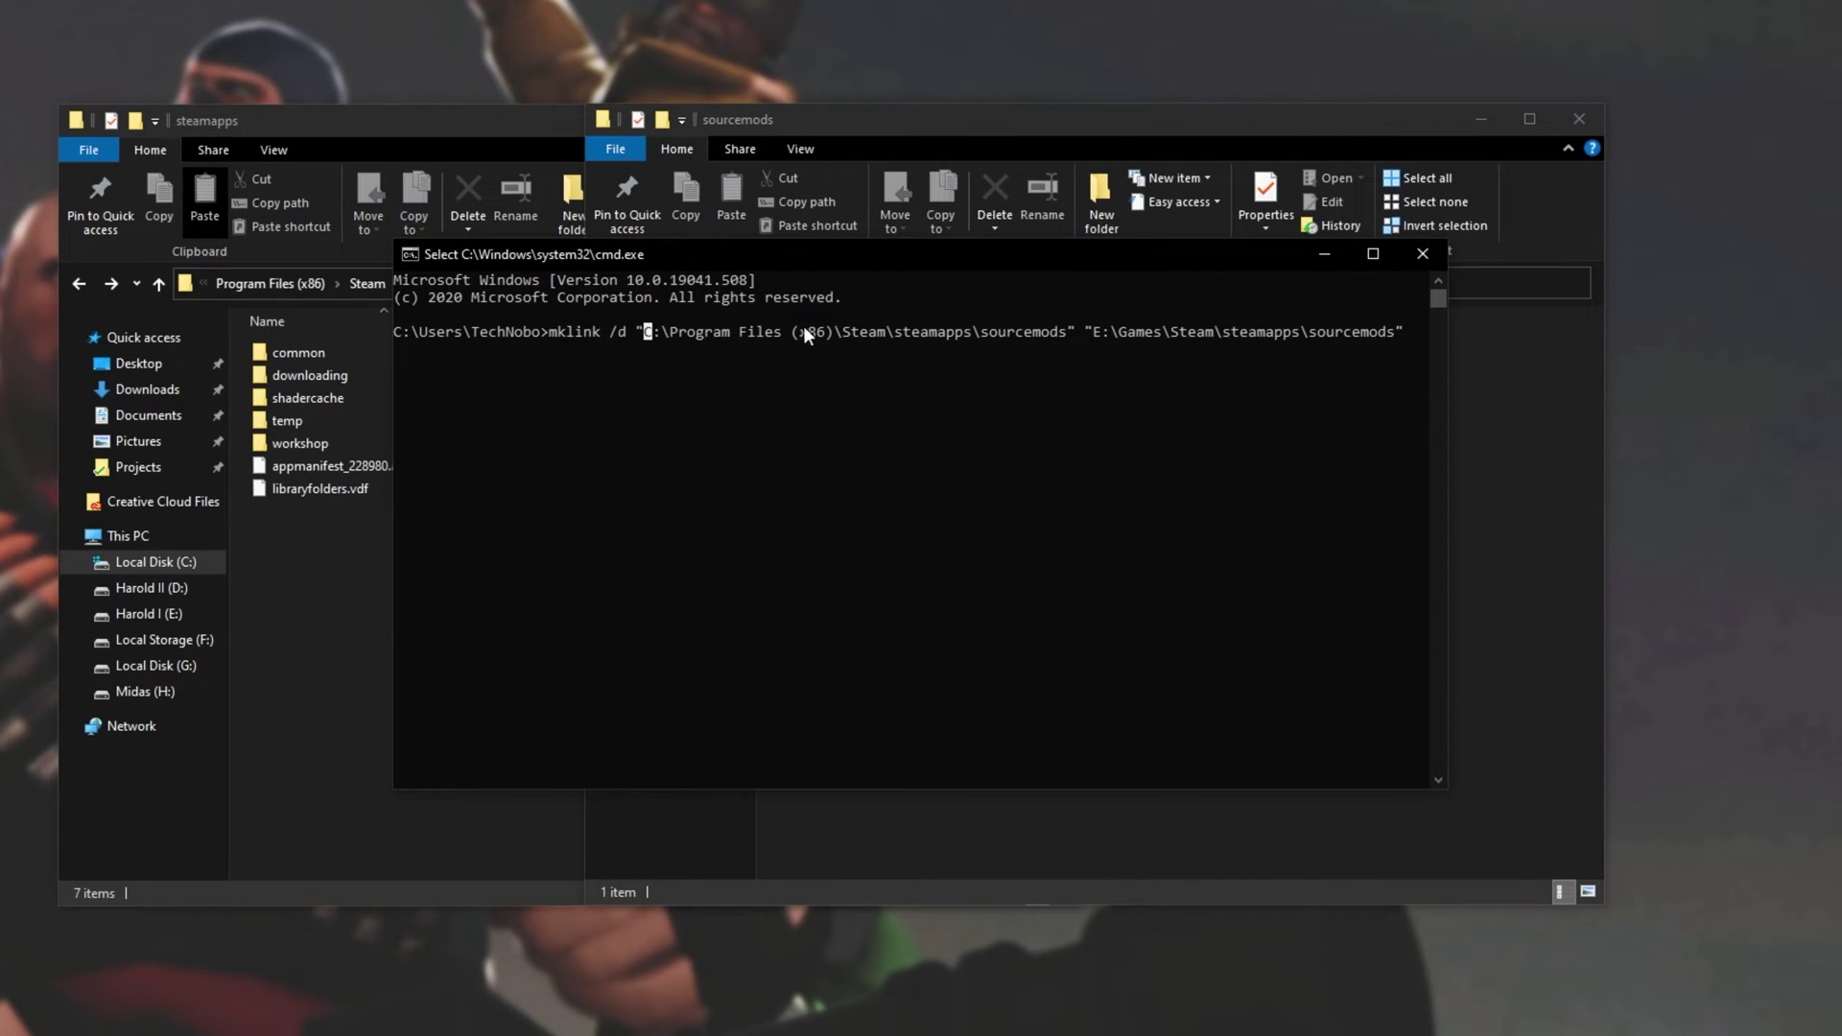
{"action": "left_click", "coordinate": [863, 332]}
{"action": "left_click", "coordinate": [932, 332]}
{"action": "left_click", "coordinate": [1000, 332]}
{"action": "left_click", "coordinate": [1096, 332]}
{"action": "left_click", "coordinate": [1199, 332]}
{"action": "left_click", "coordinate": [1268, 332]}
{"action": "left_click", "coordinate": [1345, 335]}
{"action": "key", "text": "Escape"}
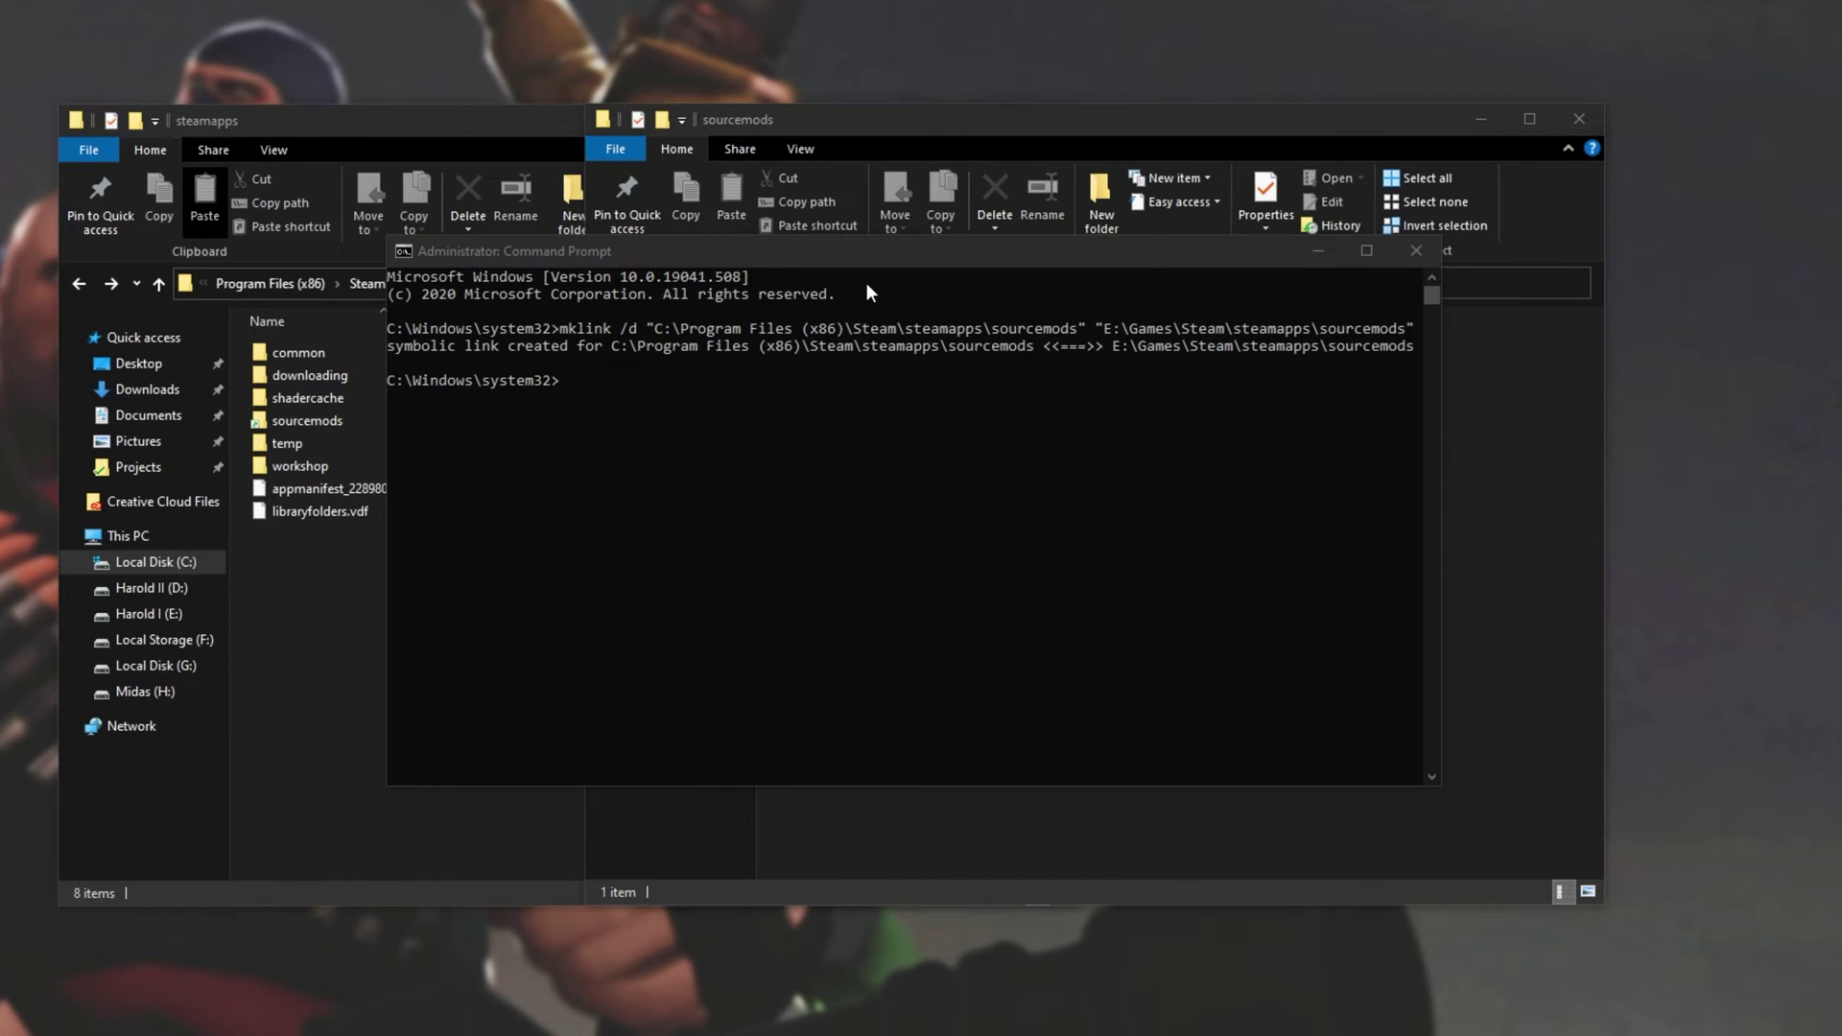
Step: Check the tf2classic folder through the sourcemods link in the C: drive's steamapps folder and return to steamapps
{"action": "left_click", "coordinate": [344, 721]}
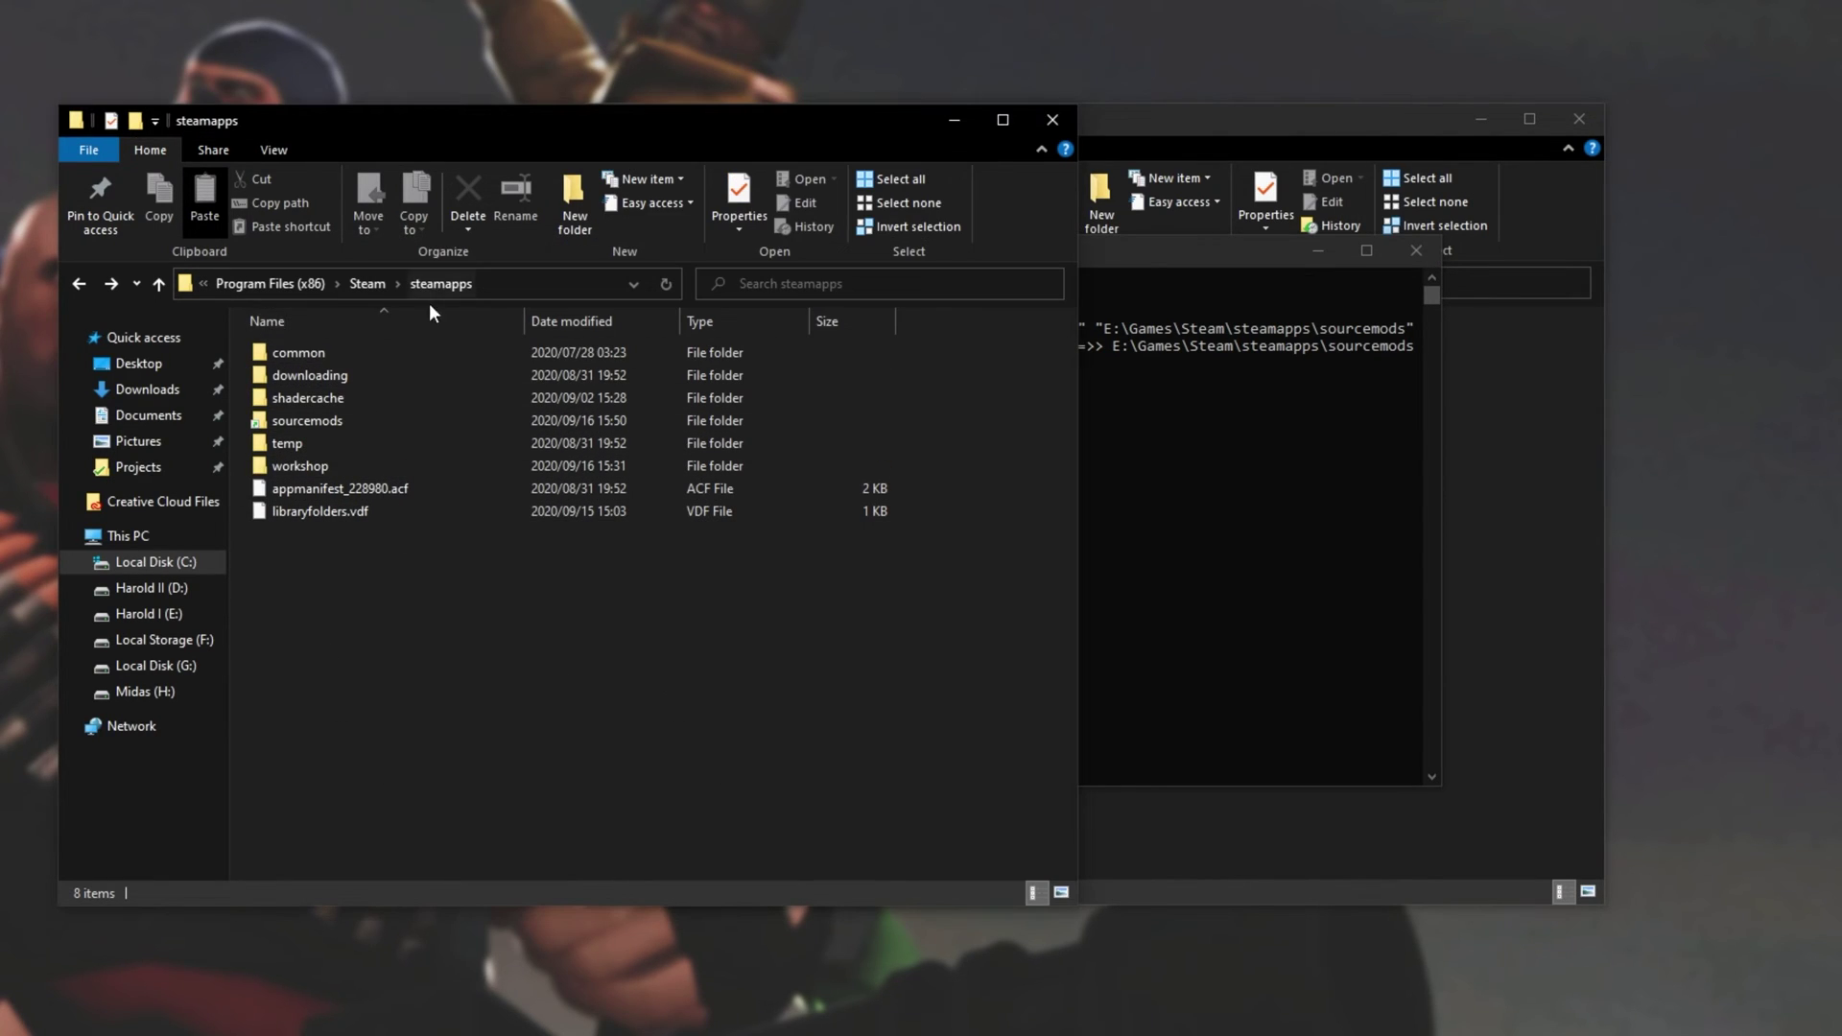
{"action": "double_click", "coordinate": [340, 424]}
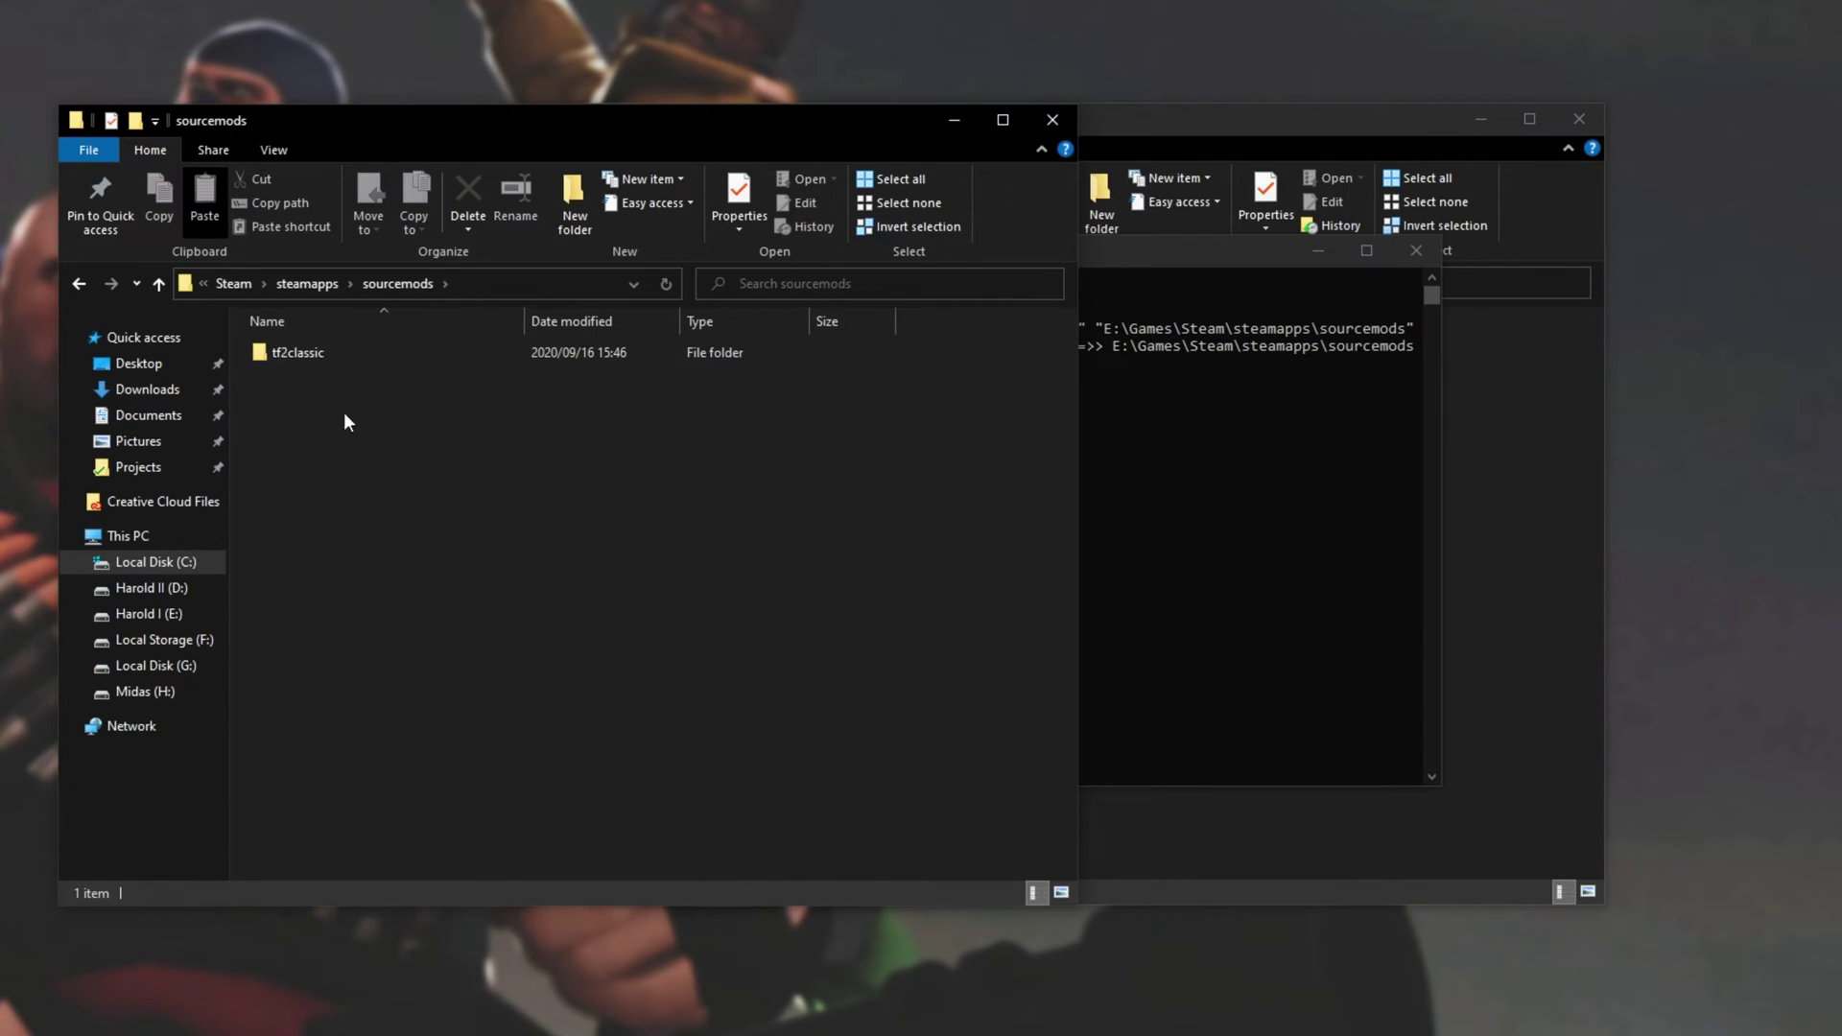
{"action": "left_click", "coordinate": [343, 360]}
{"action": "key", "text": "alt+Left"}
Step: Switch to Steam, search the library for "team for" and launch Team Fortress 2 Classic
{"action": "left_click", "coordinate": [1570, 456]}
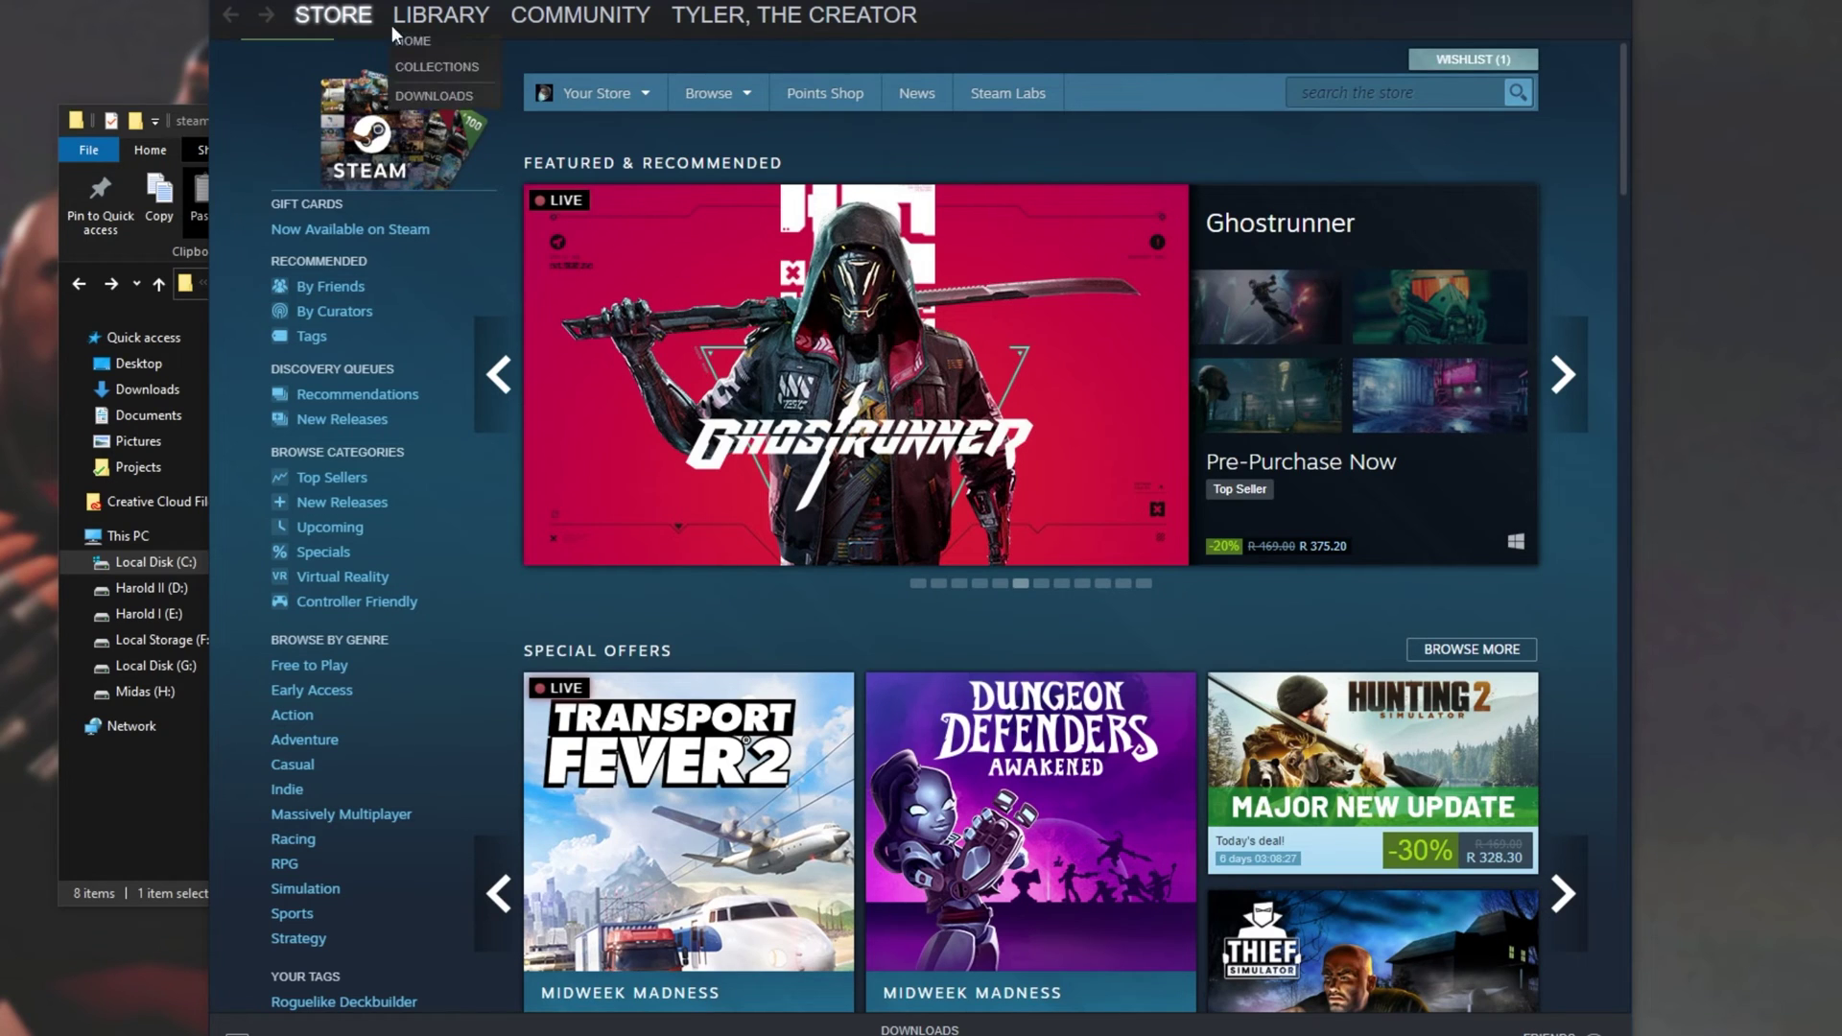
{"action": "left_click", "coordinate": [424, 56]}
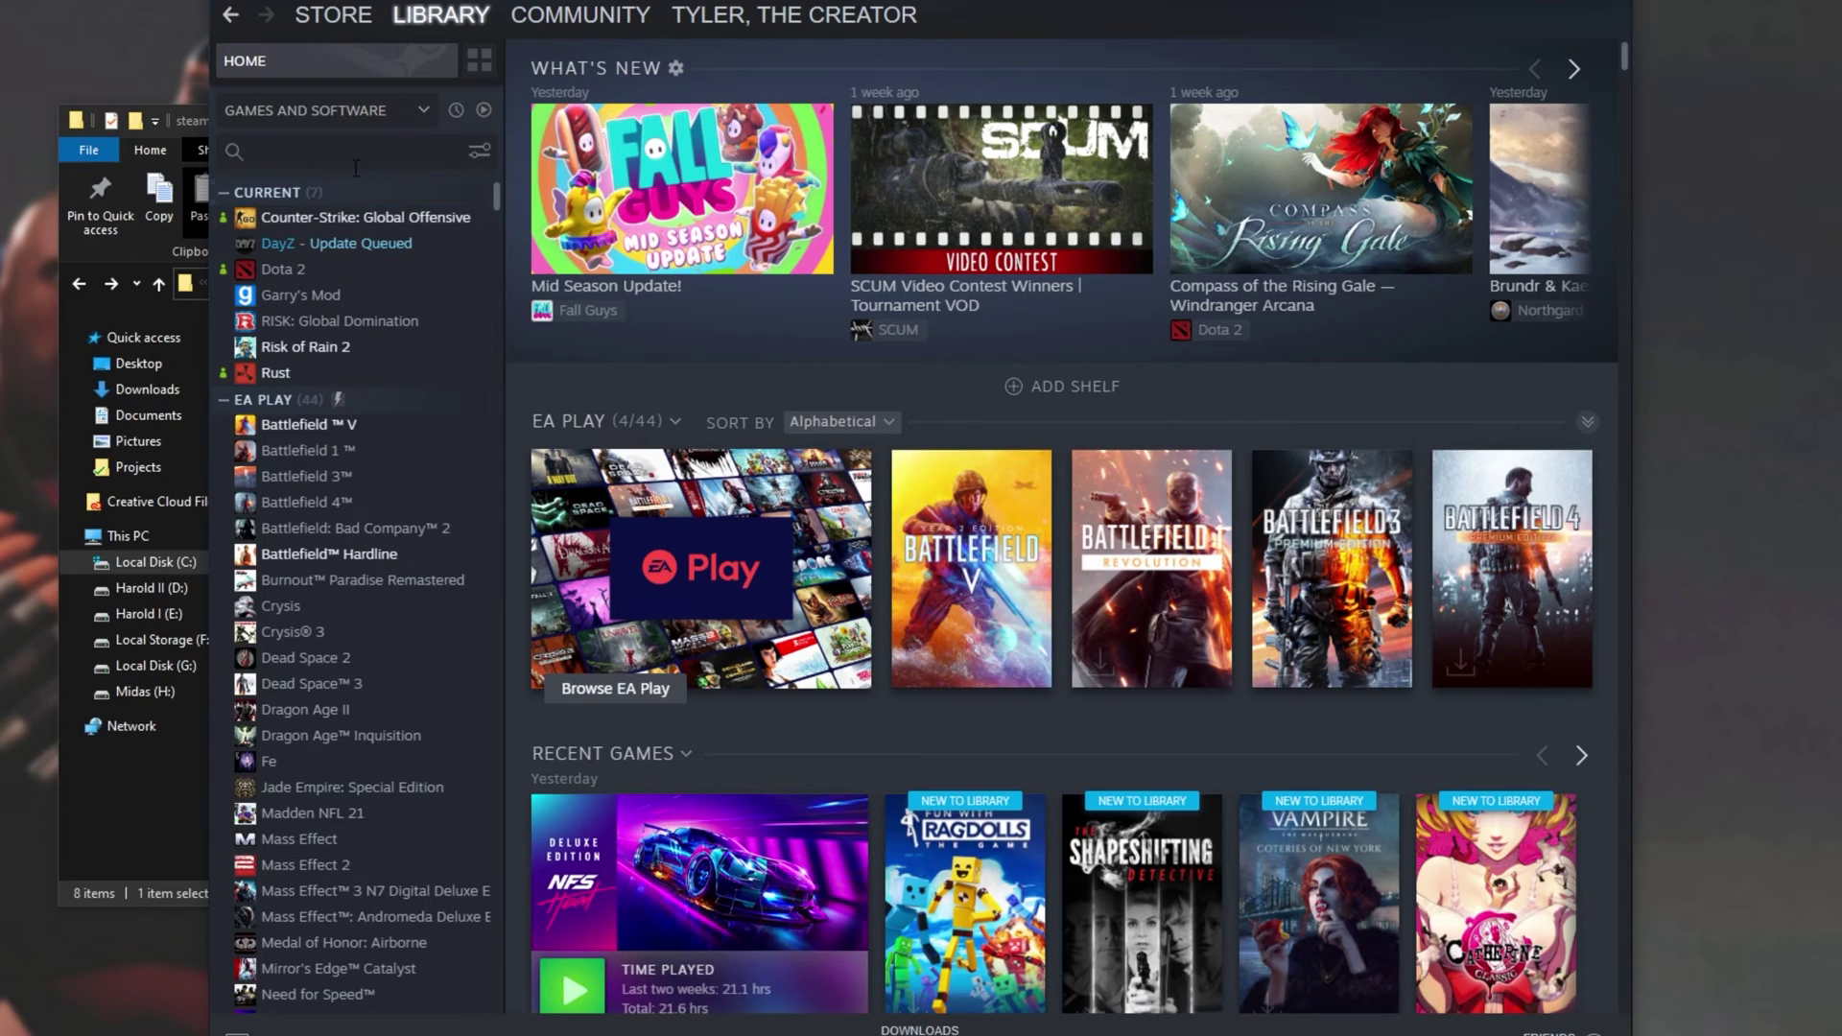
{"action": "left_click", "coordinate": [350, 151]}
{"action": "type", "text": "team for"}
{"action": "left_click", "coordinate": [354, 244]}
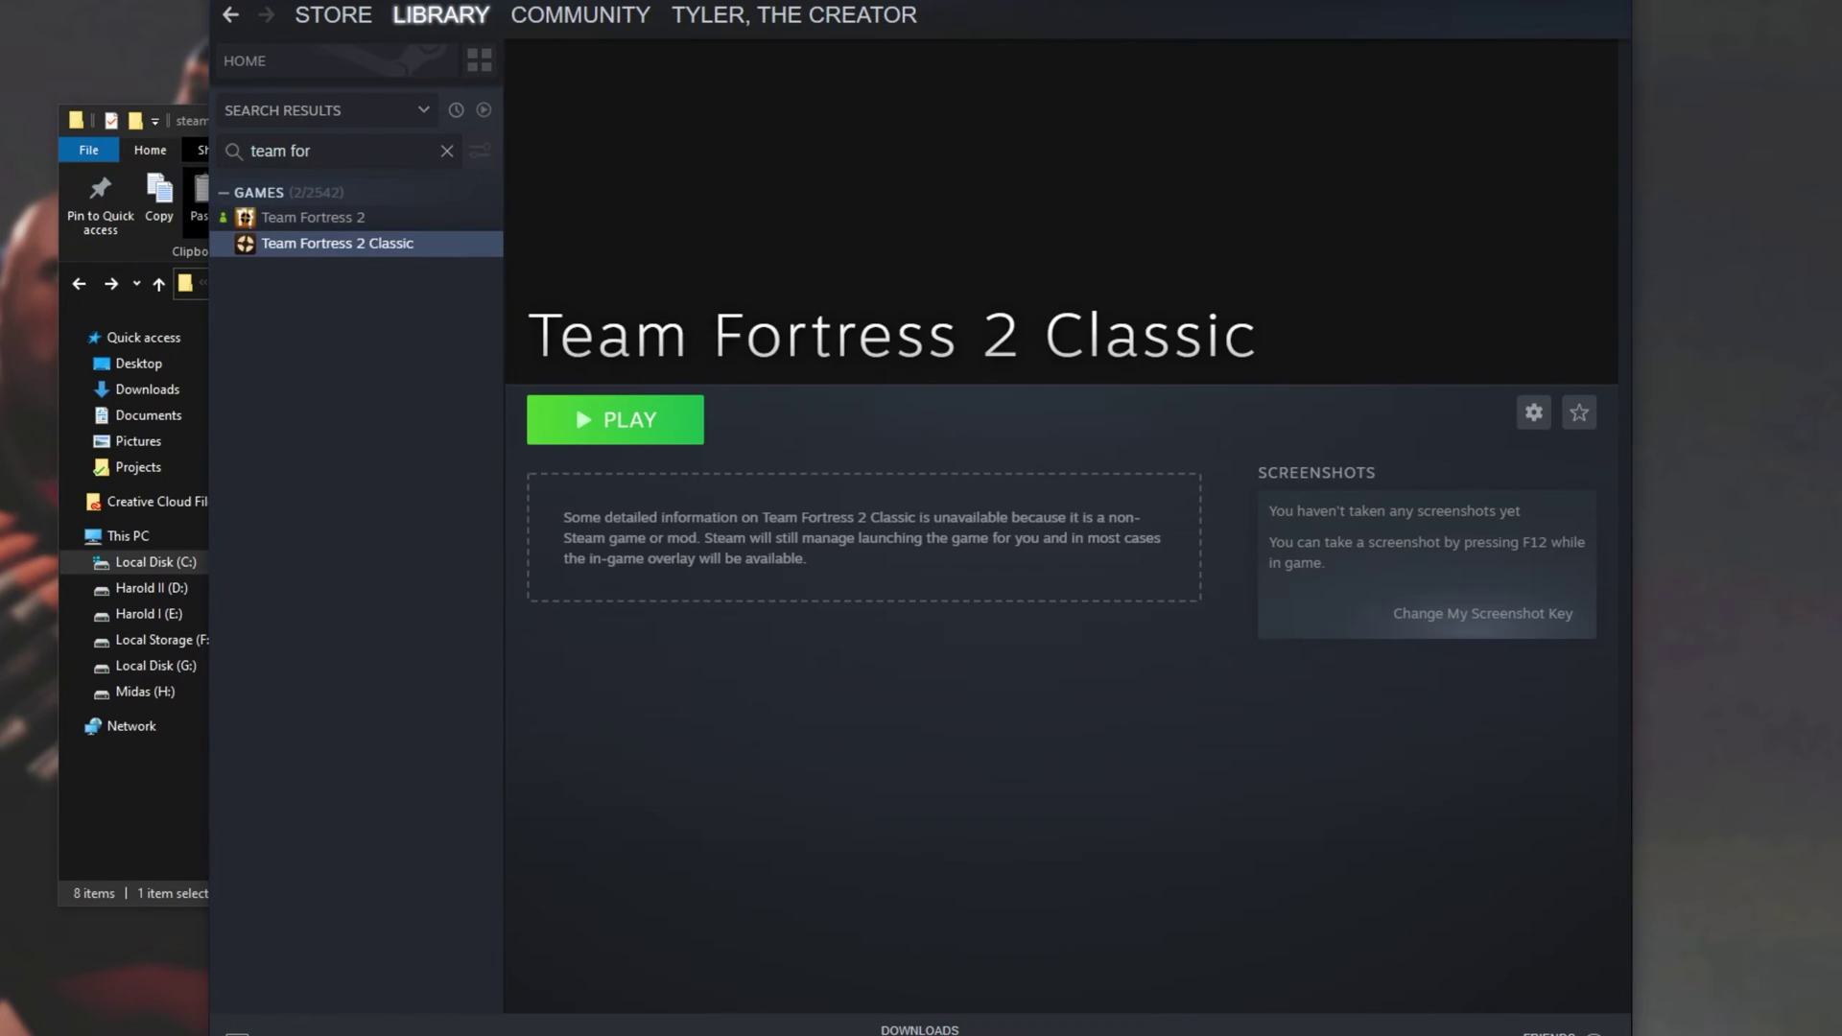
{"action": "left_click", "coordinate": [615, 419]}
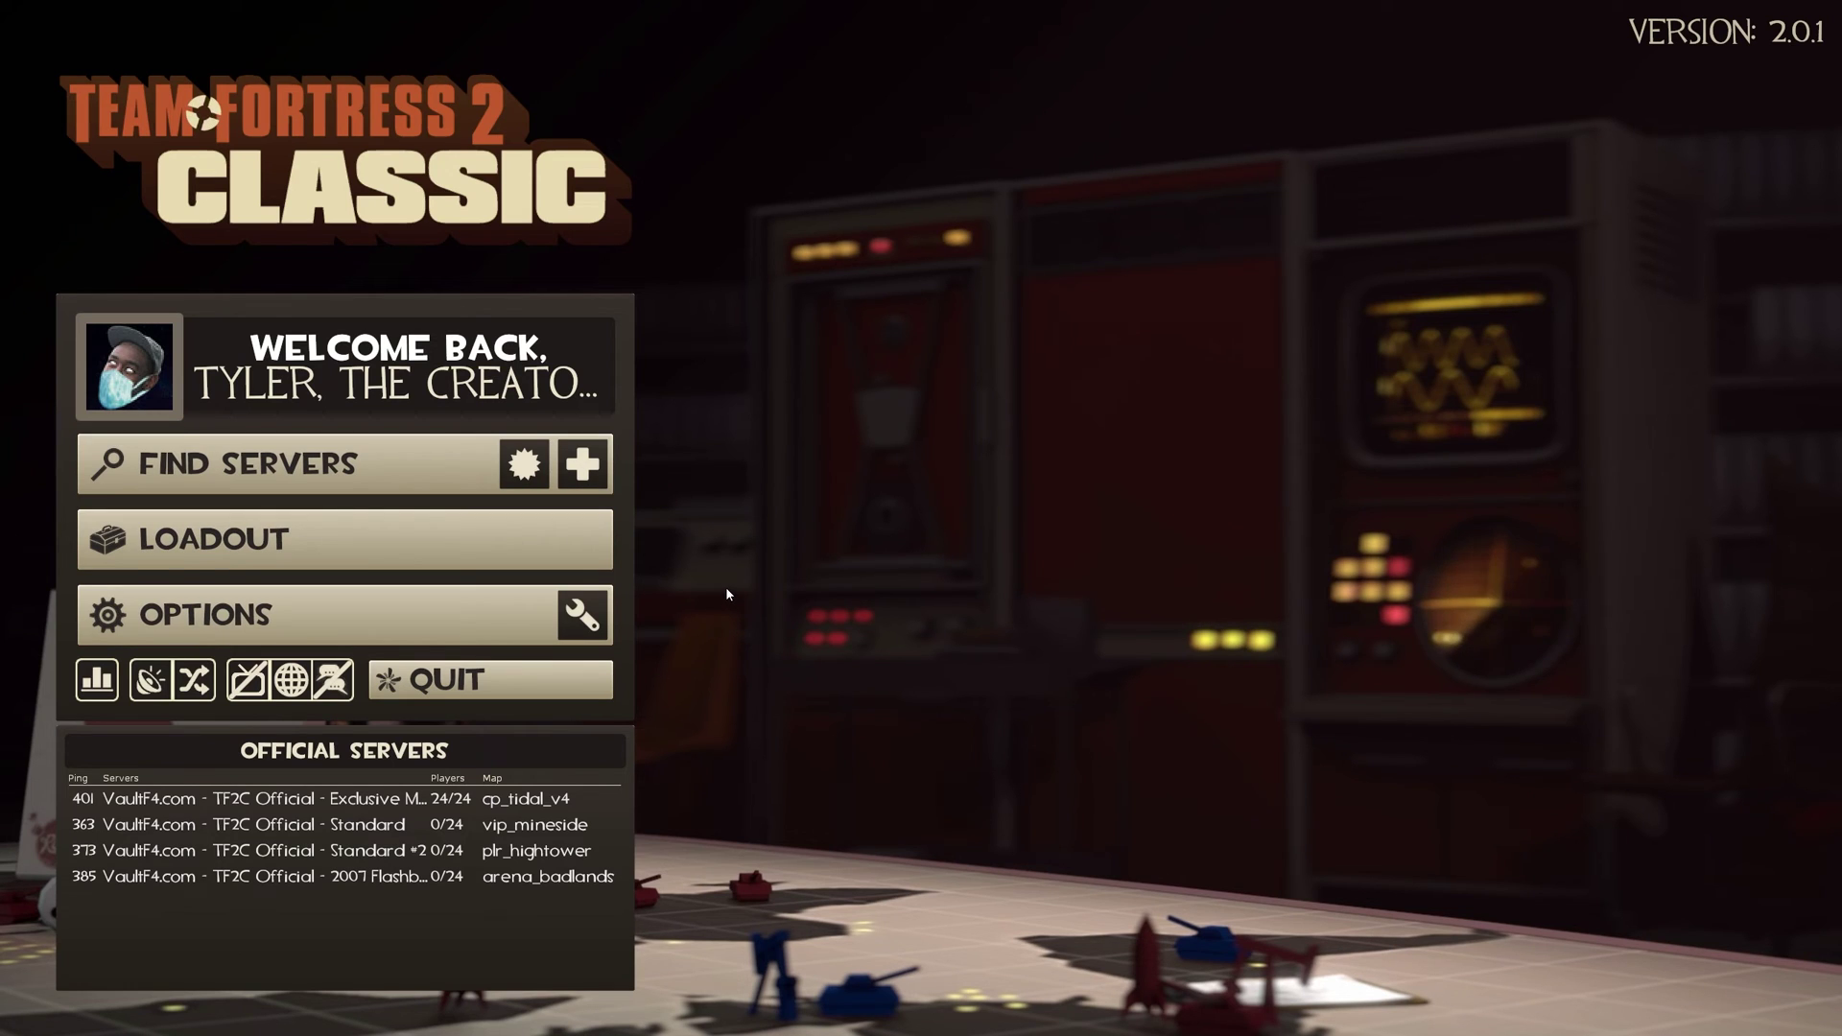
Step: Find servers, order them by player count, join a populated one and continue past the 2Fort briefing
{"action": "left_click", "coordinate": [407, 461]}
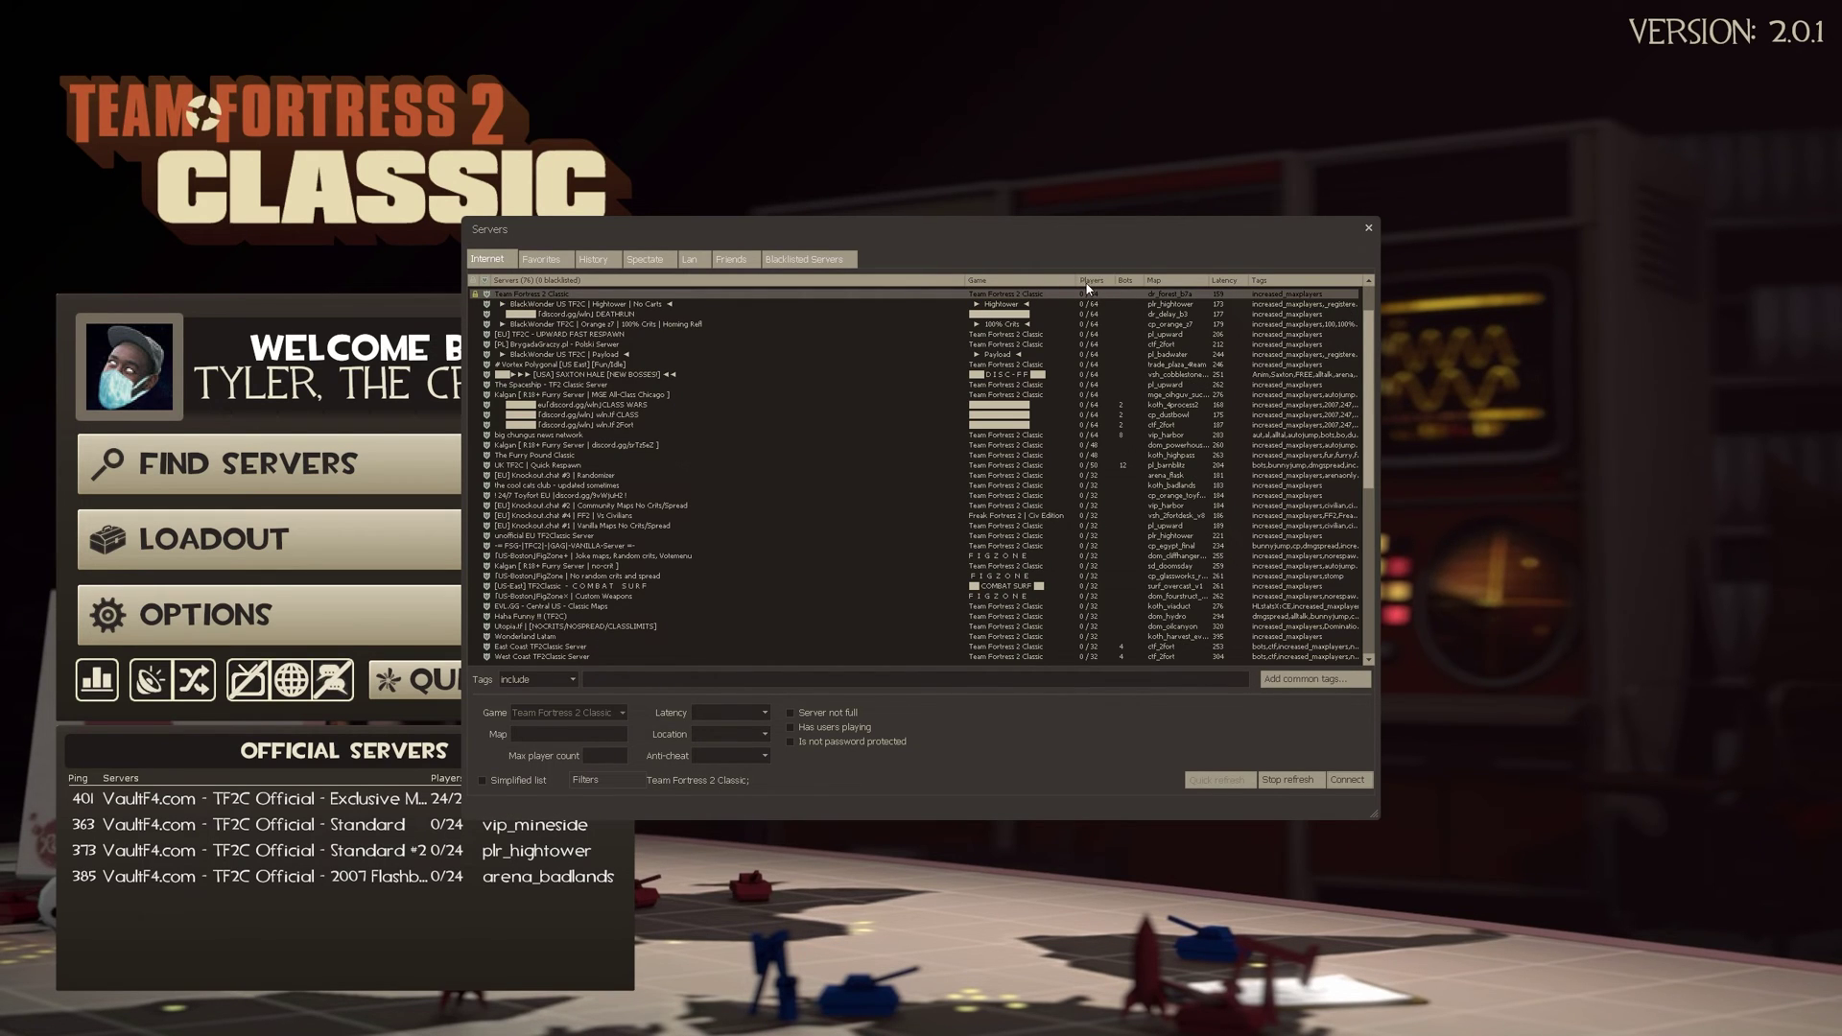
{"action": "left_click", "coordinate": [1109, 341]}
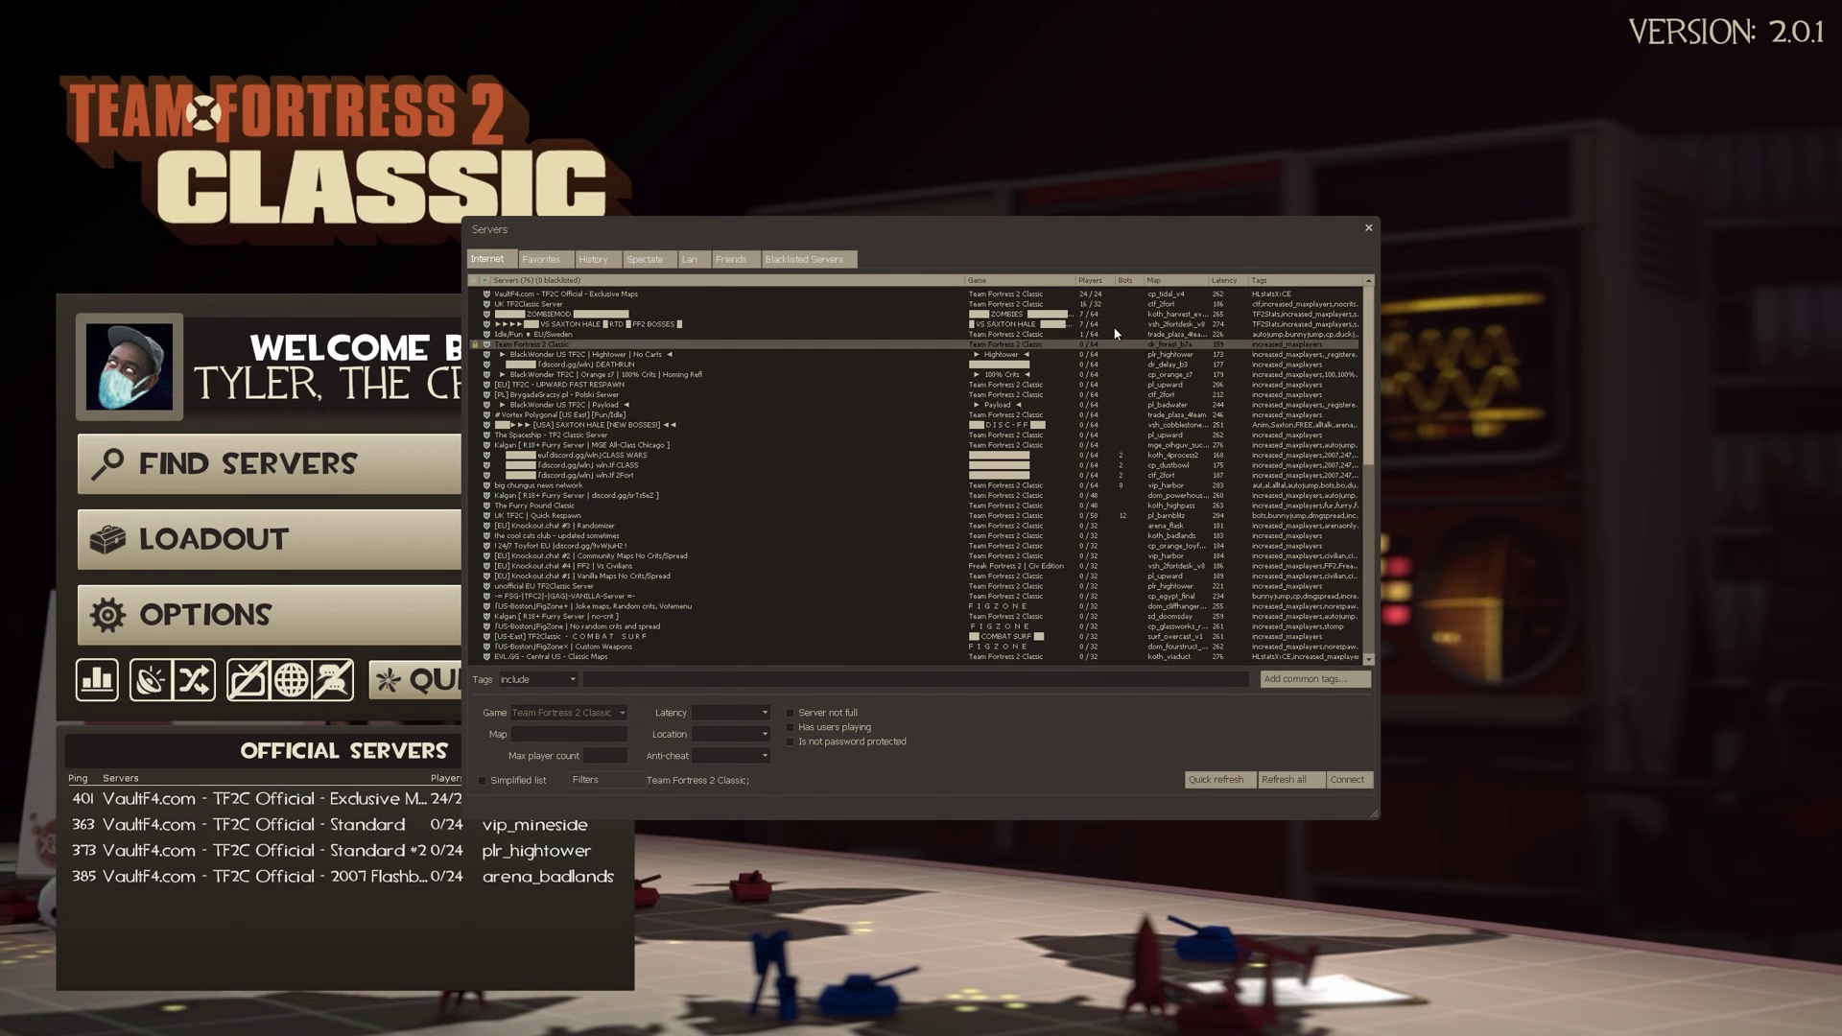
{"action": "double_click", "coordinate": [1060, 295]}
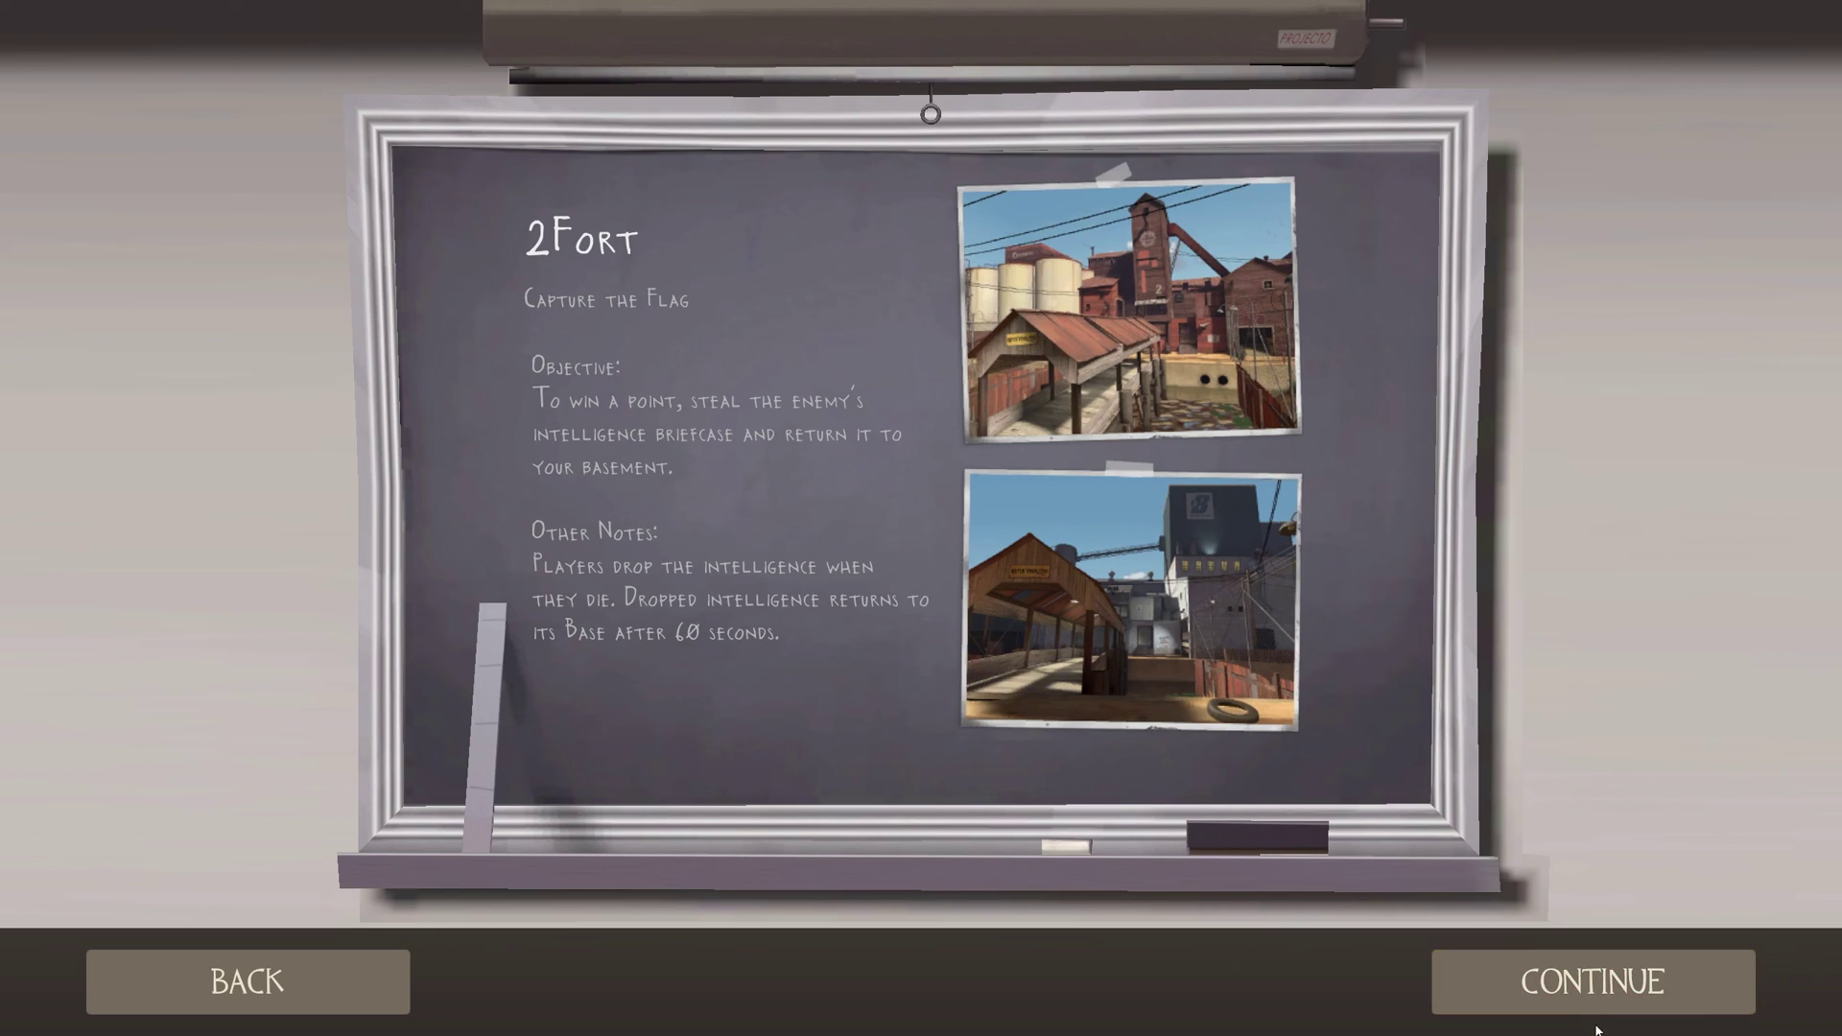
{"action": "left_click", "coordinate": [1539, 961]}
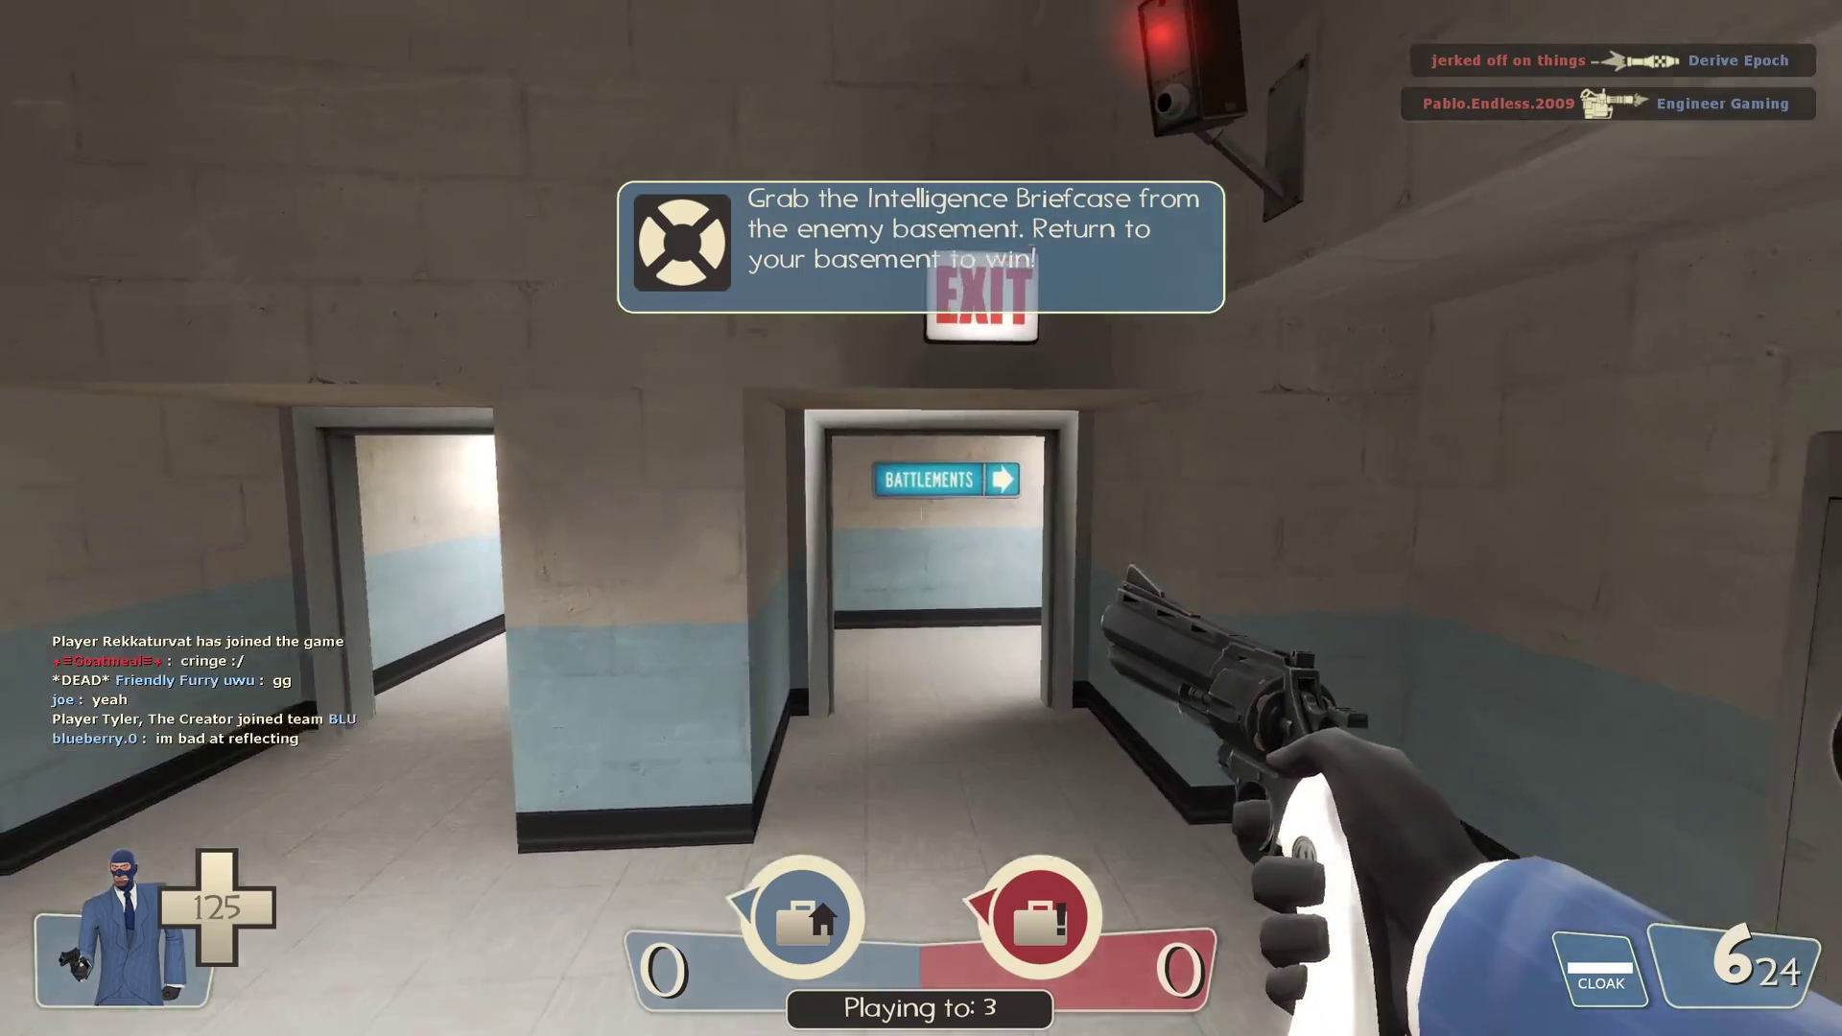
{"action": "key", "text": "w"}
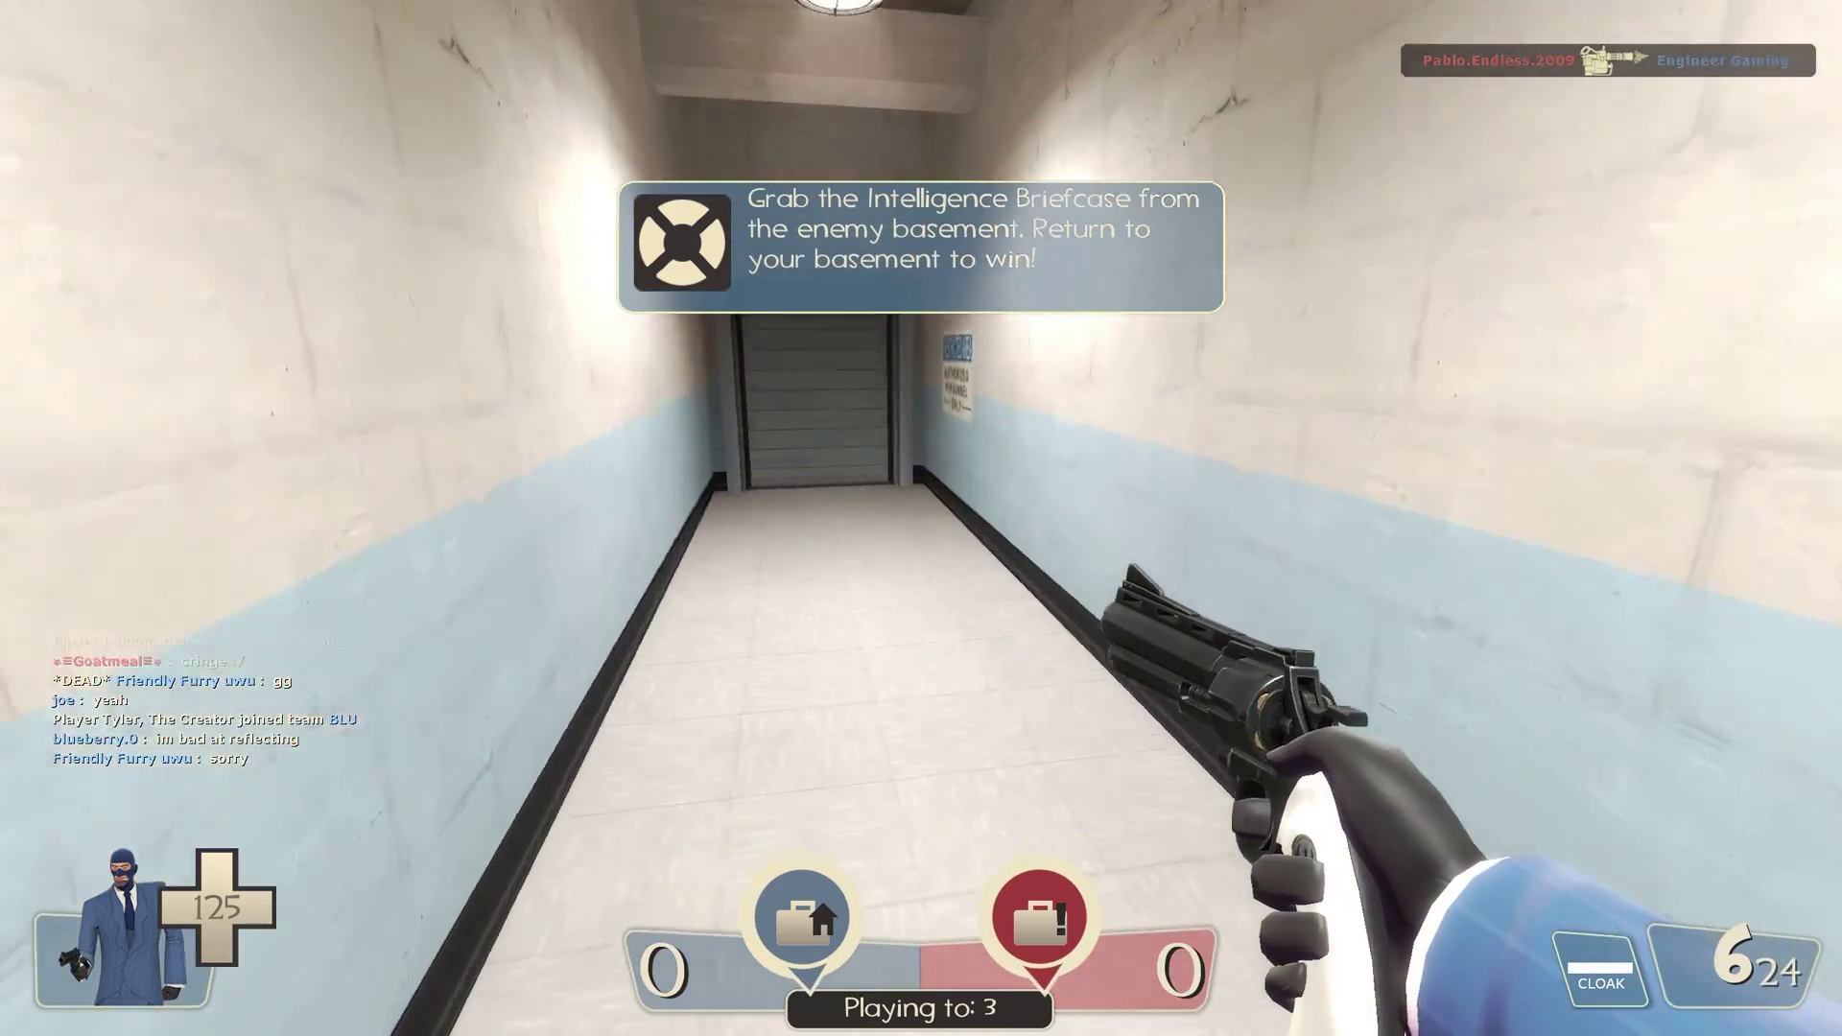
{"action": "key", "text": "w"}
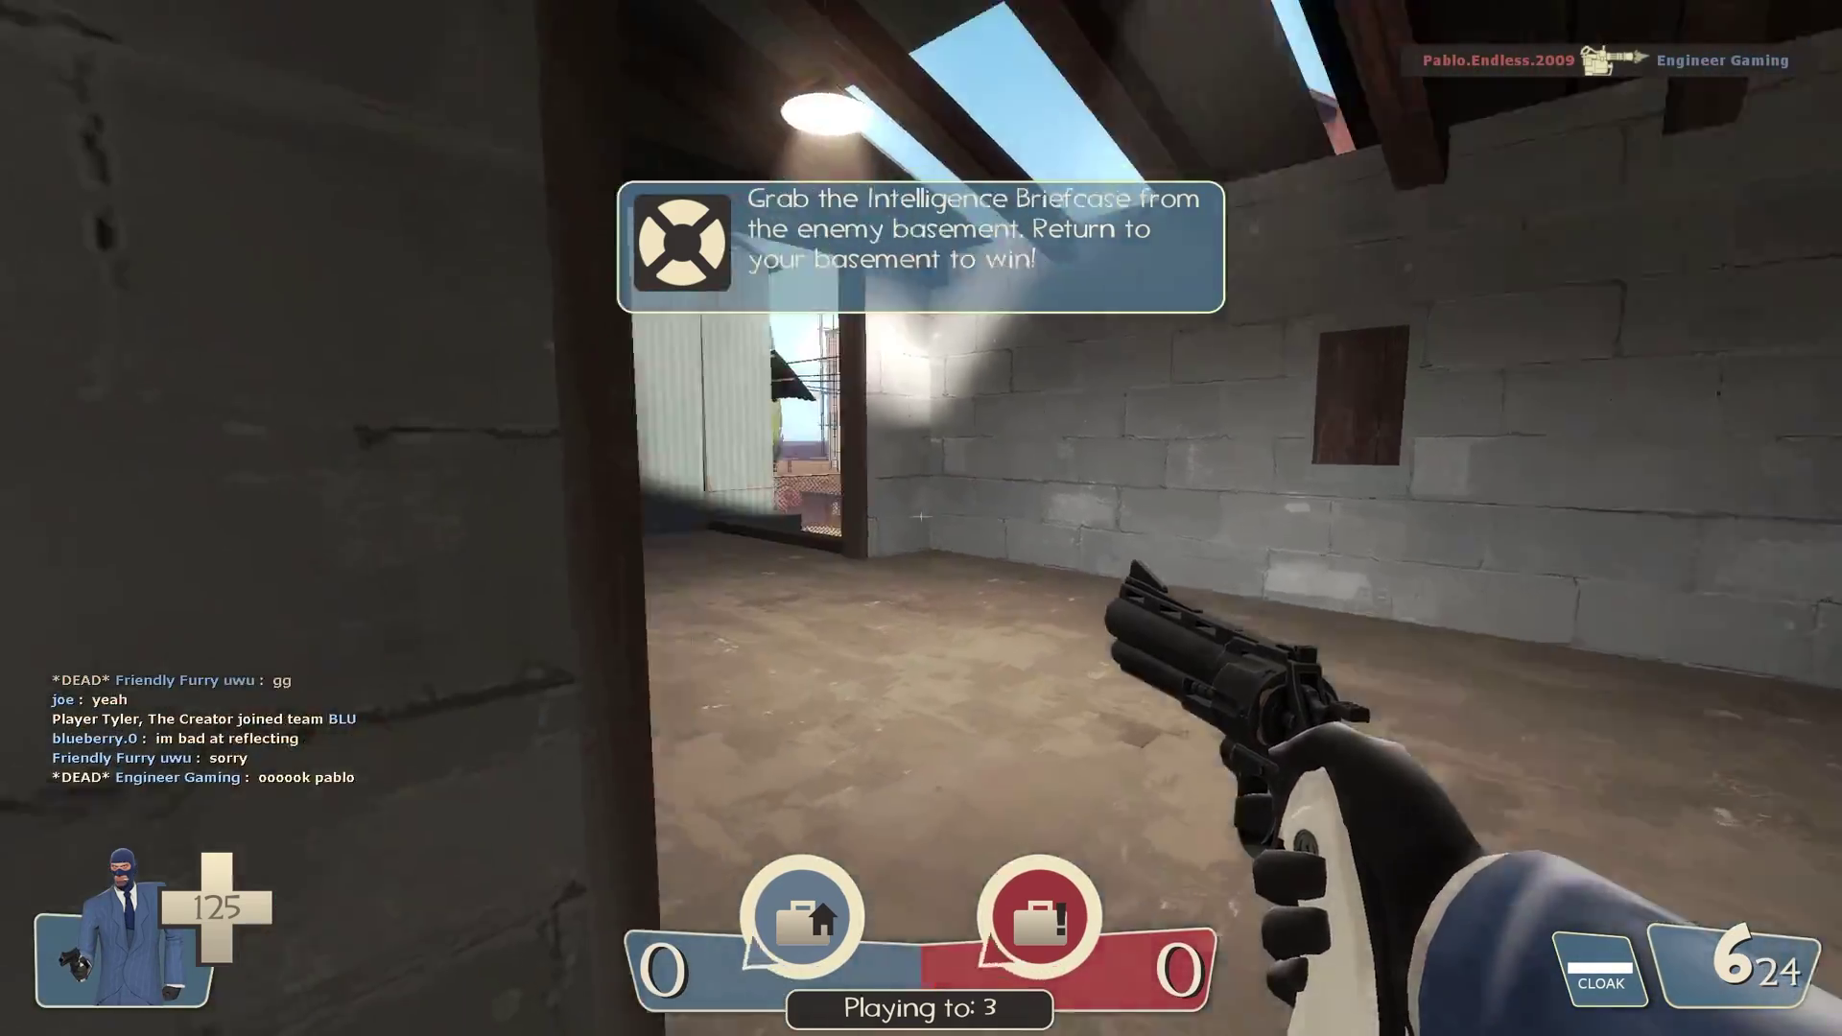